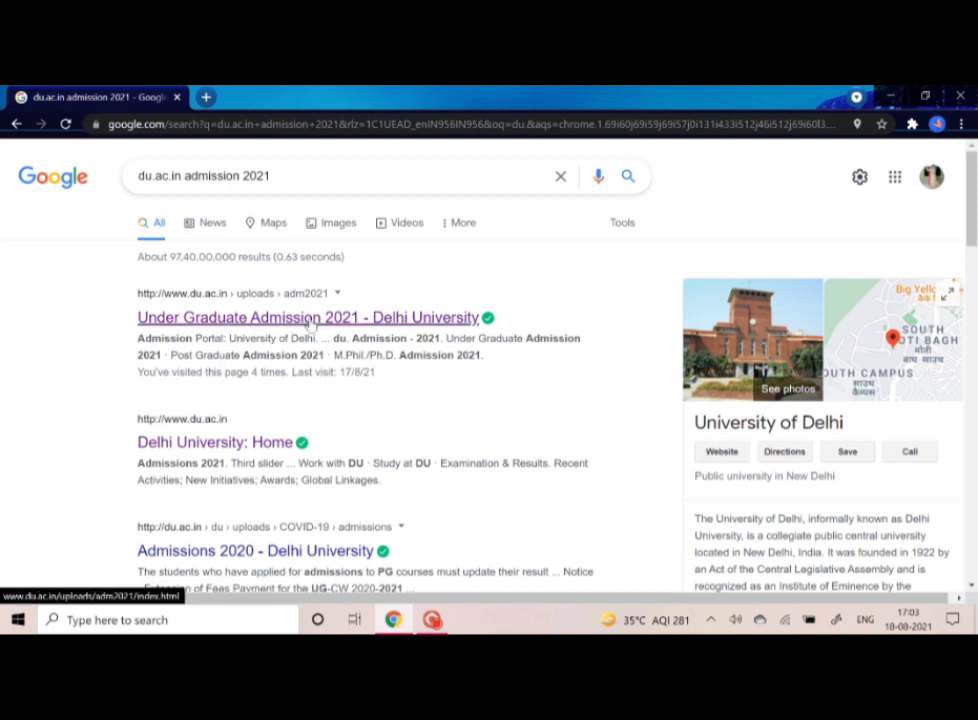
- Open the 'Under Graduate Admission 2021' search result, then the orange admissions portal button
left_click(325, 318)
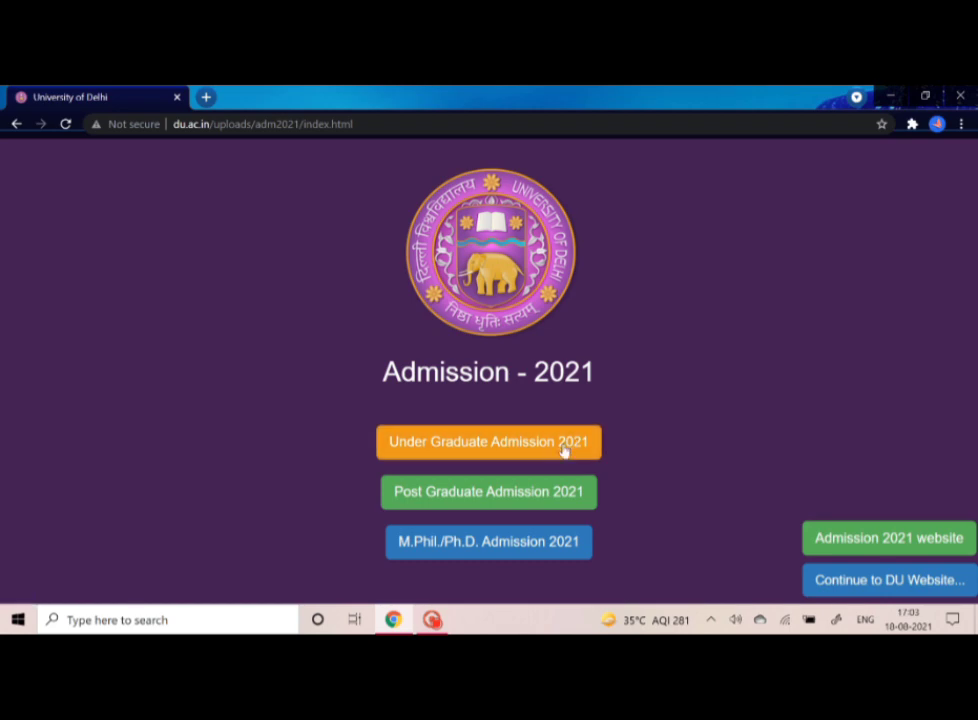
left_click(562, 448)
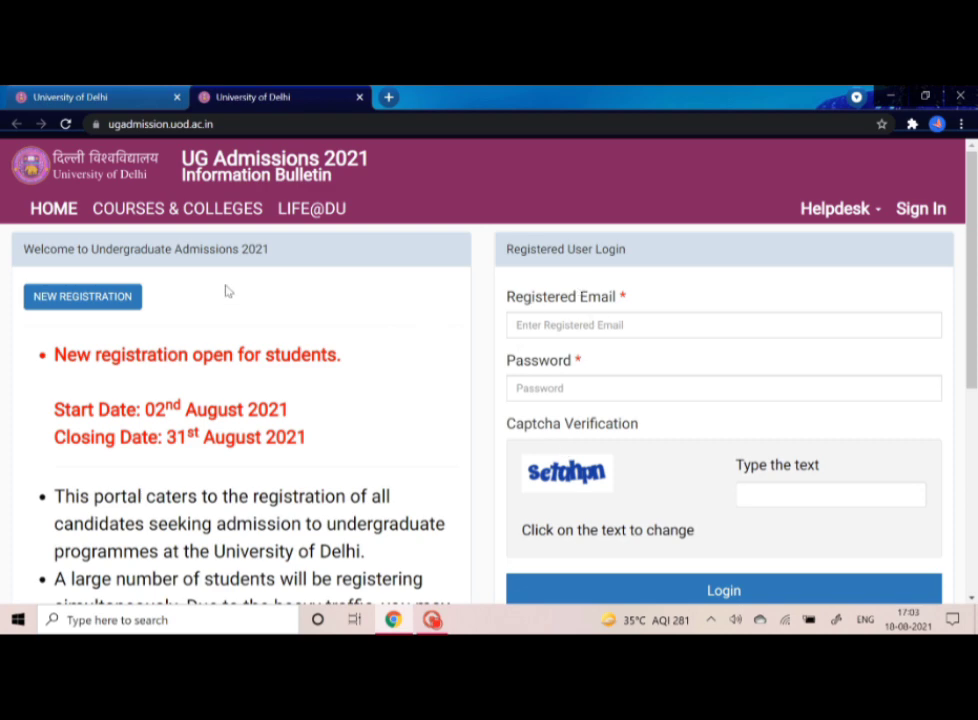
- Start a new registration and enter the applicant's name and the email address twice
left_click(70, 297)
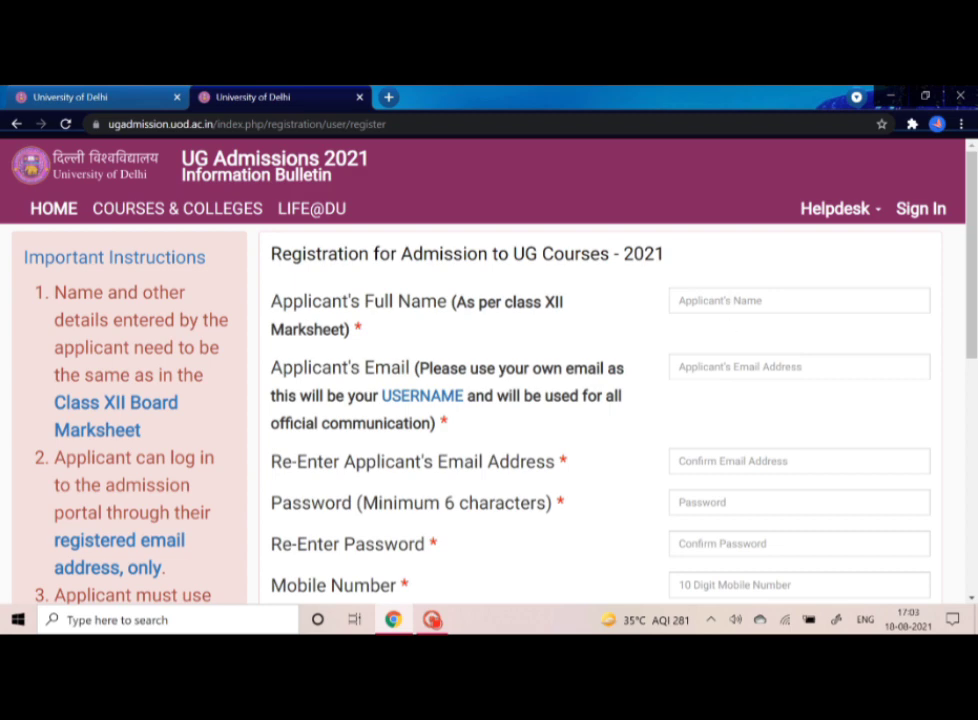
left_click(745, 301)
type("xyz")
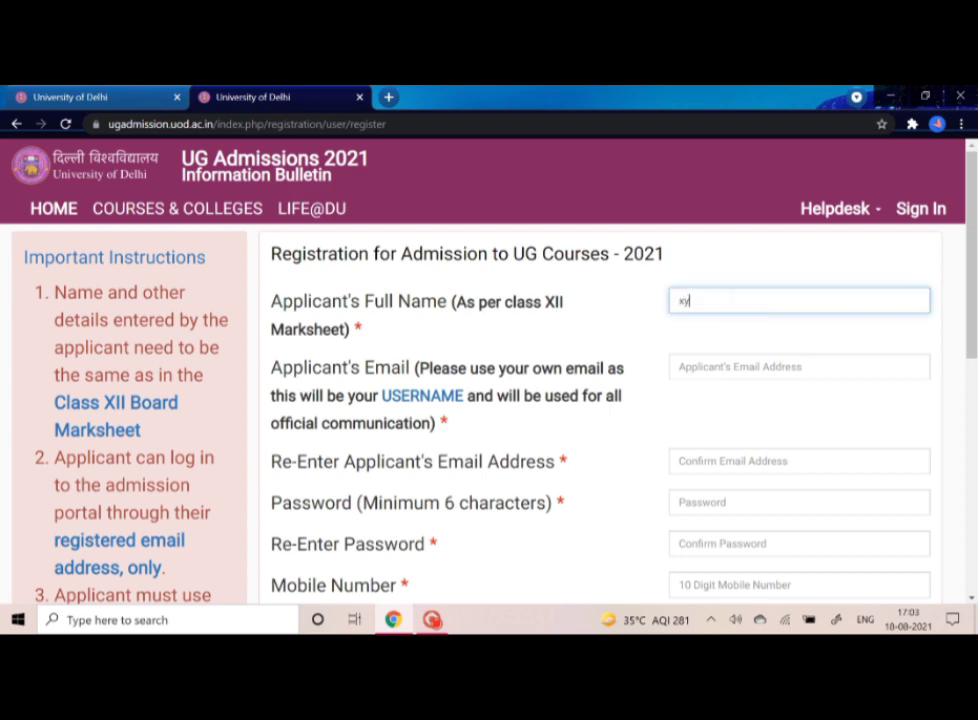
left_click(754, 360)
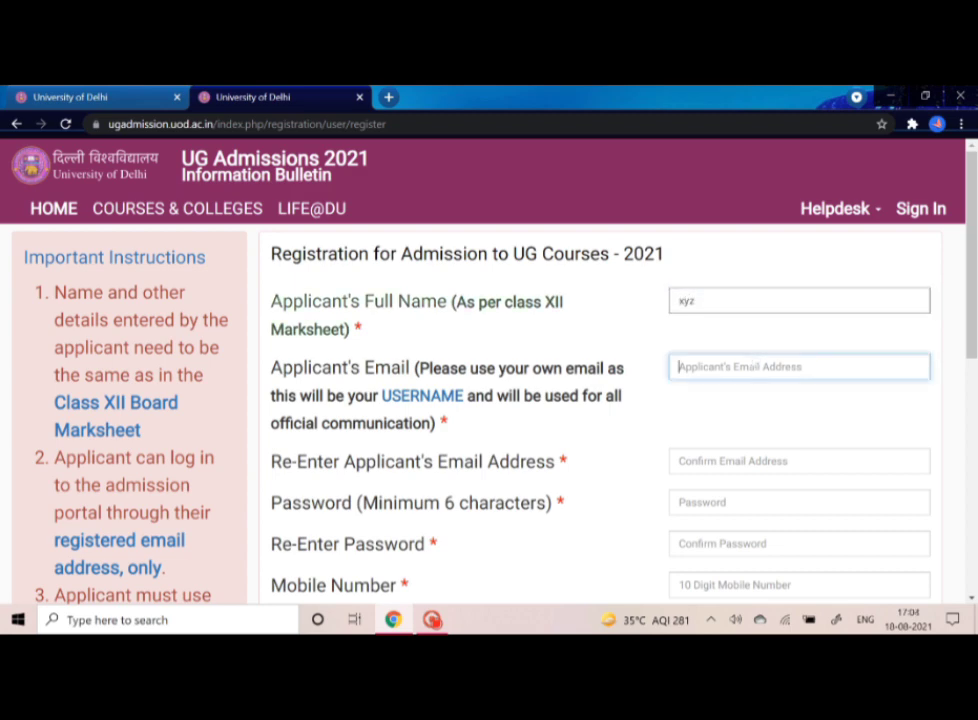
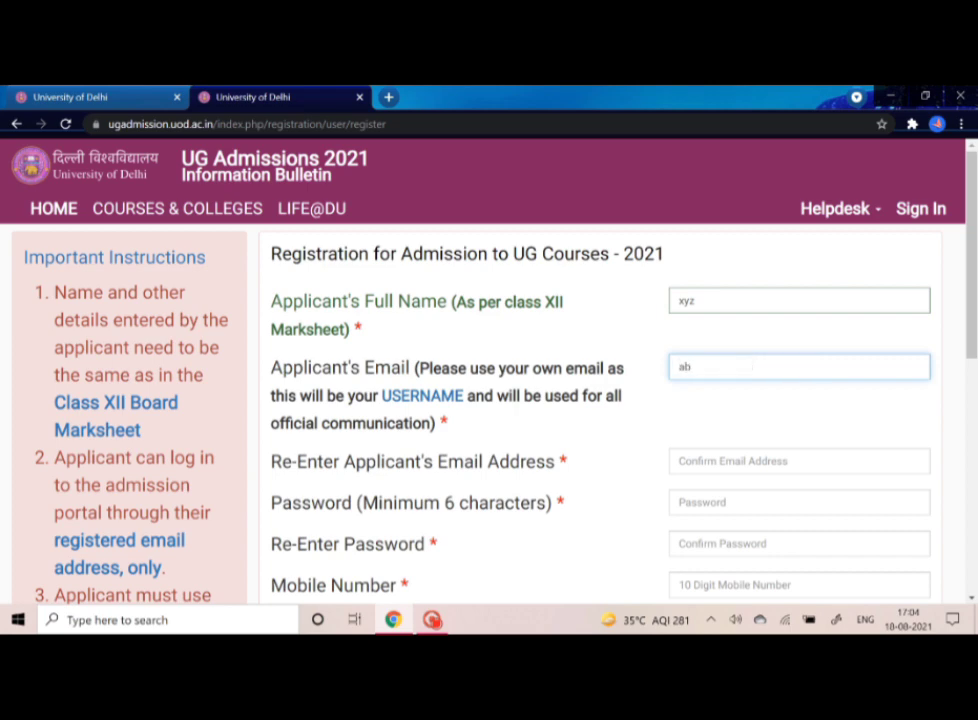
left_click(748, 460)
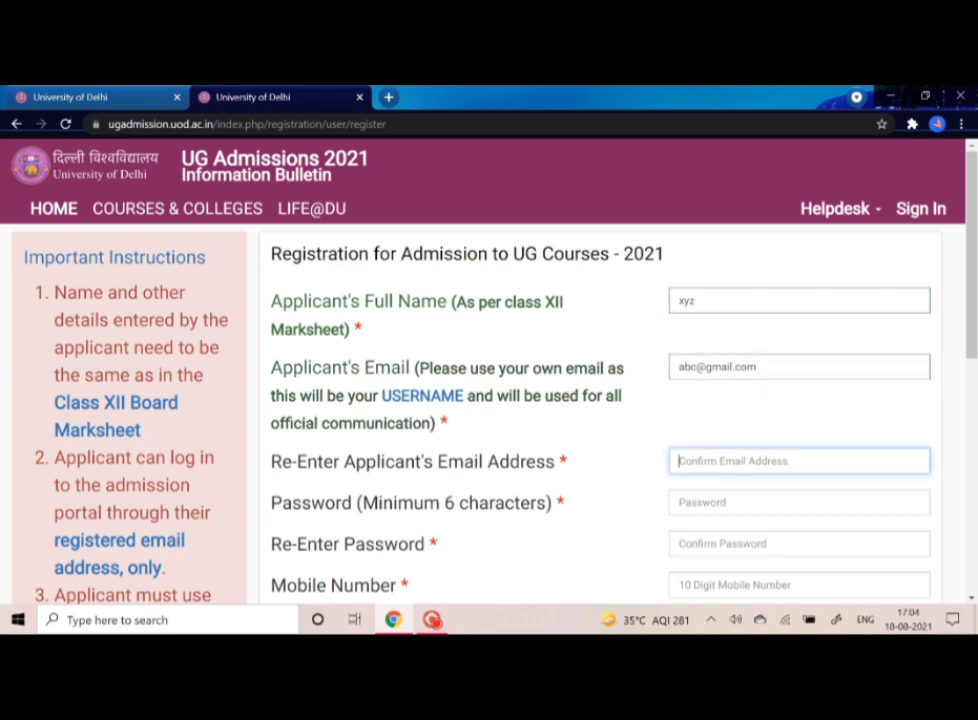
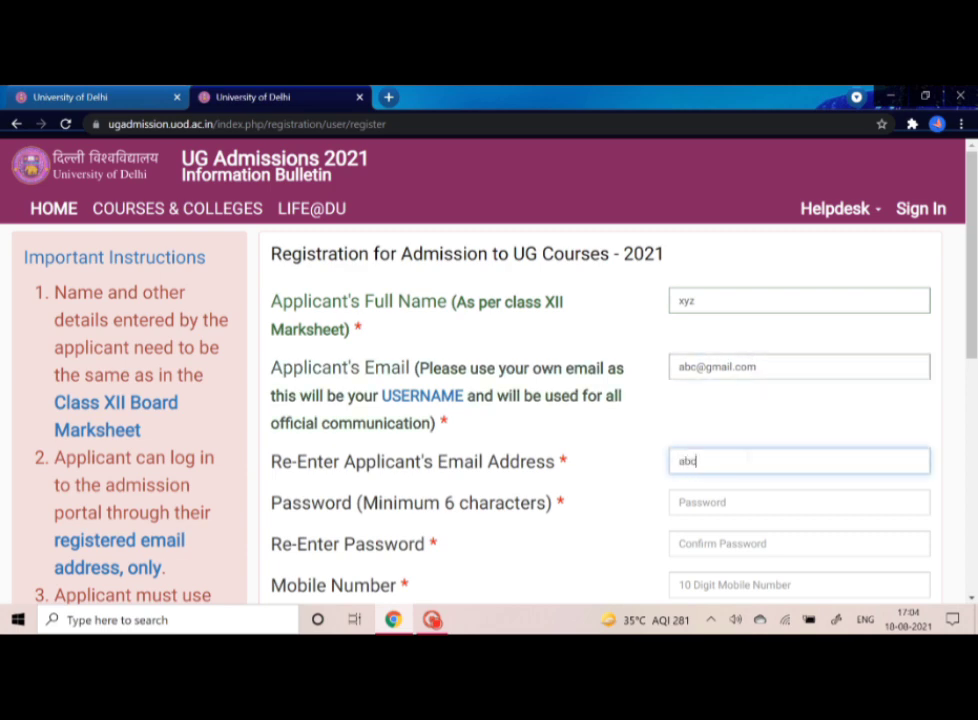
- Set the account password and confirm it
left_click(737, 503)
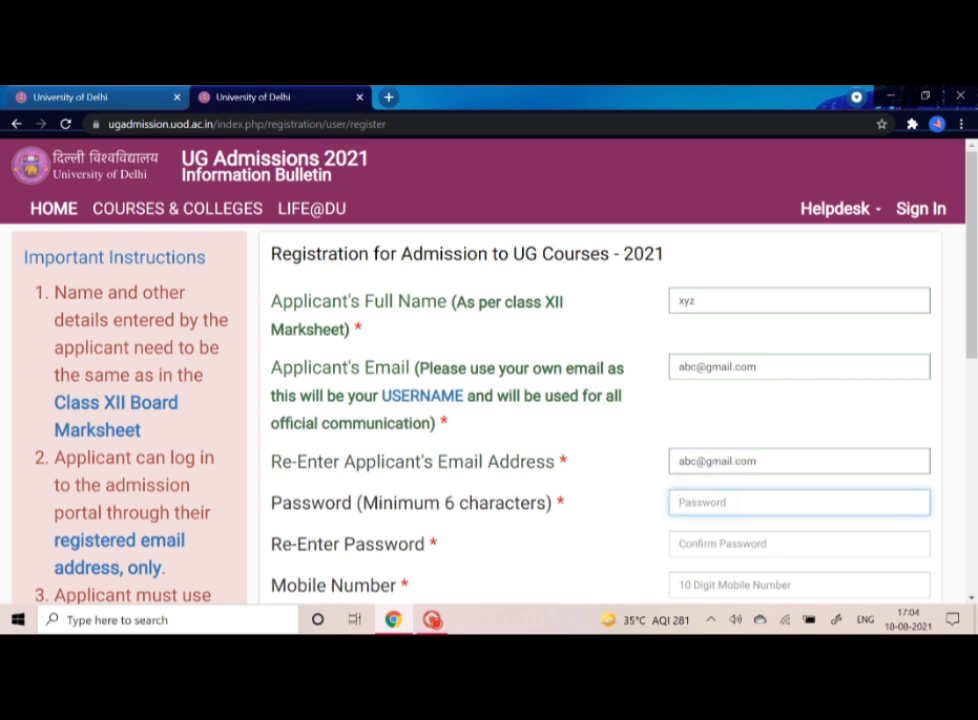
type("•••••••")
left_click(737, 544)
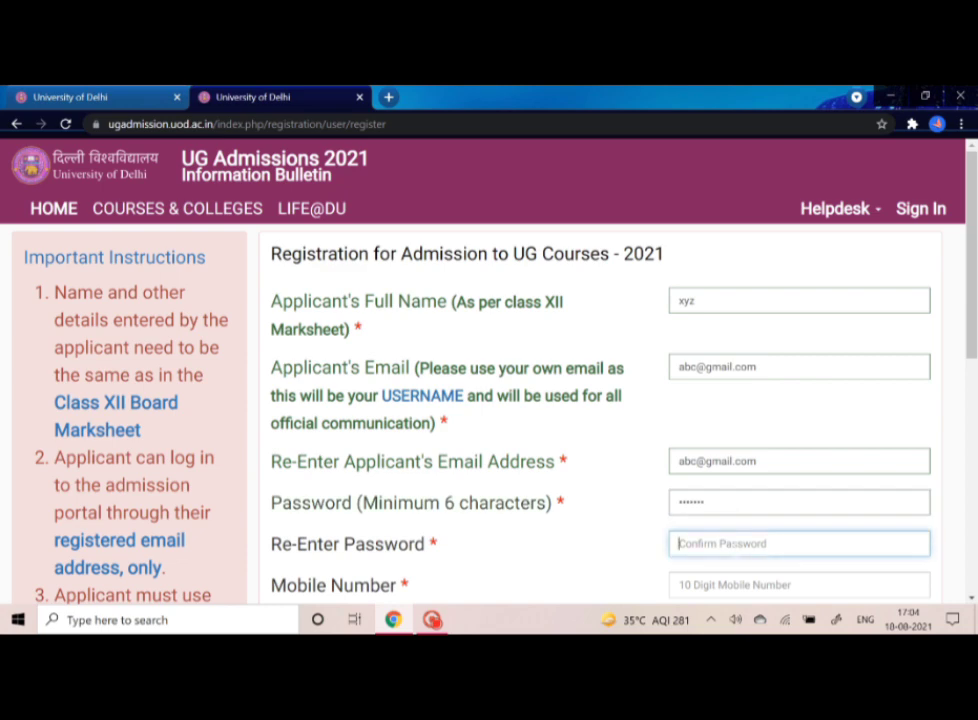
type("••••••")
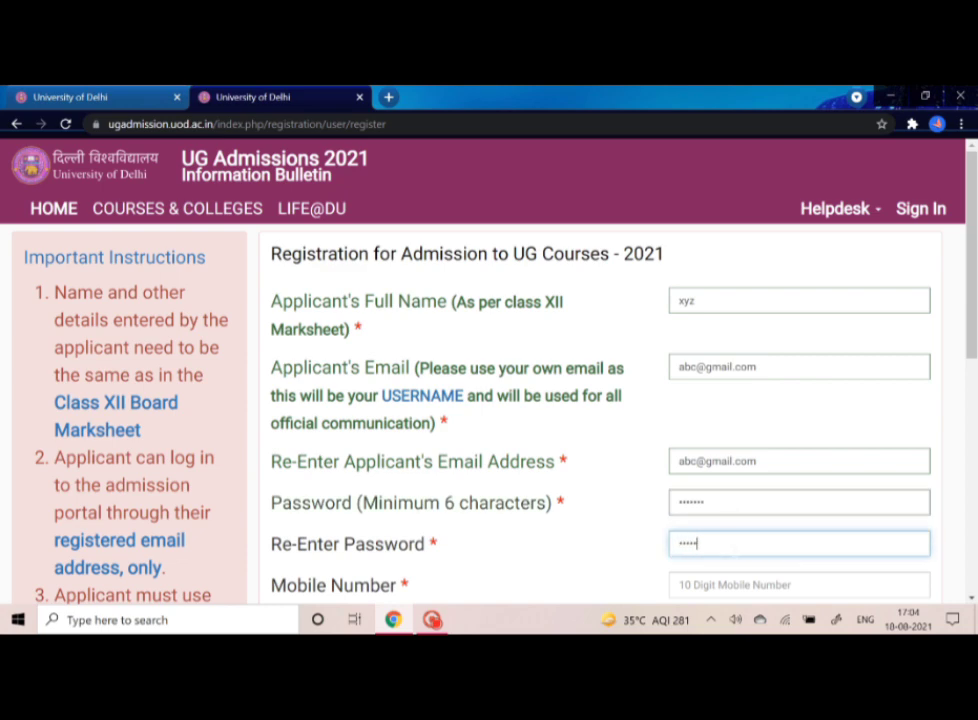
type("•")
scroll(736, 549, "down", 1)
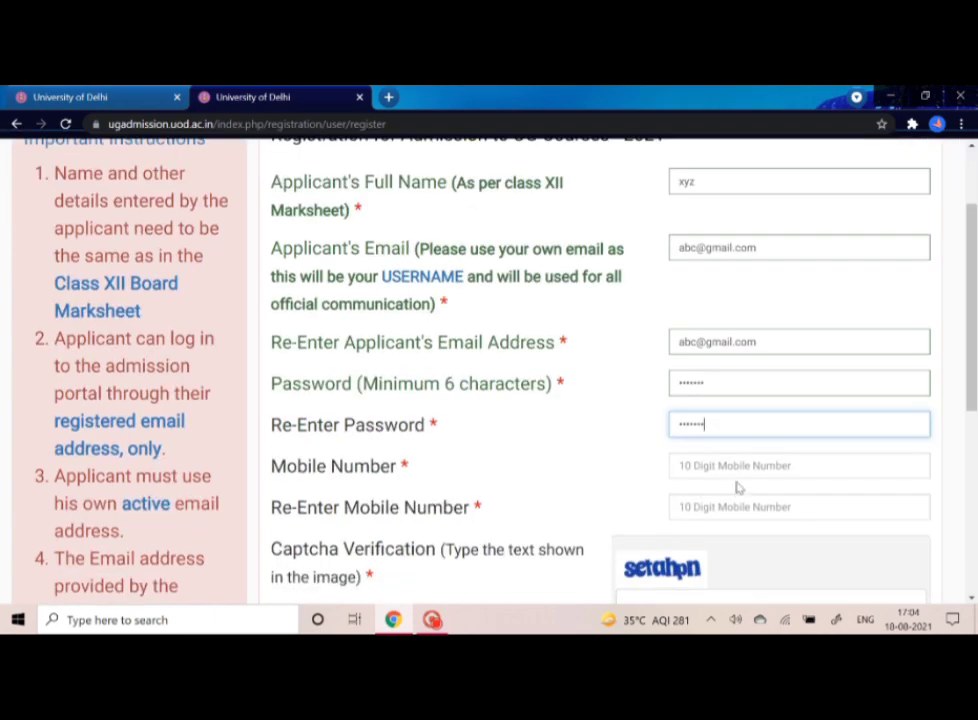
- Enter the mobile number in both mobile fields and fill in the captcha text
left_click(737, 466)
type("xxxxxxxxxx")
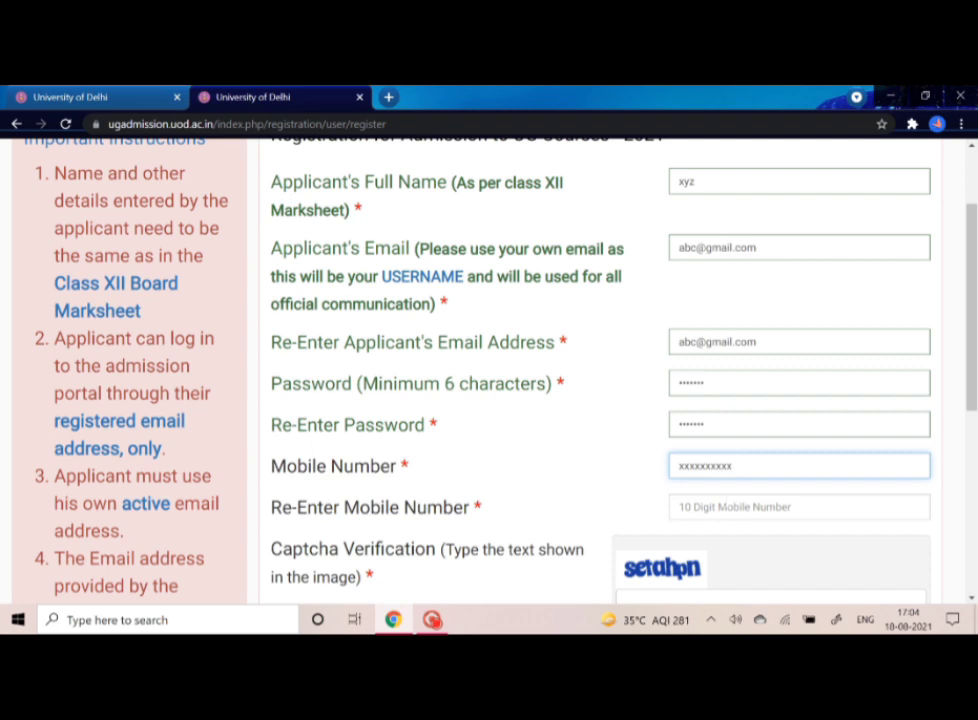
key("Tab")
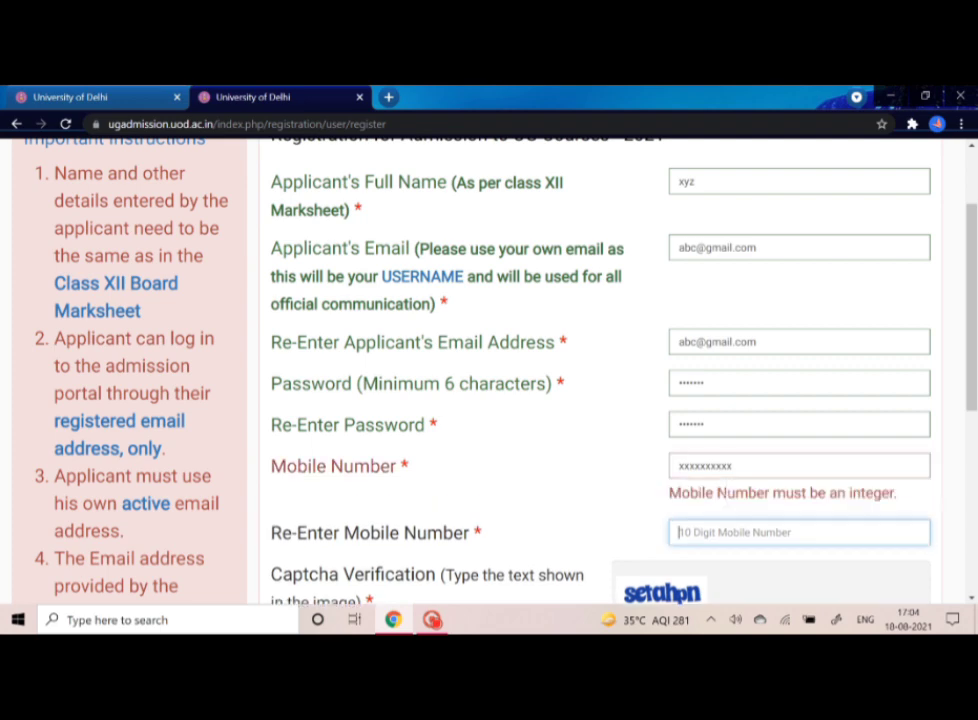
type("xxxxxxxxxx")
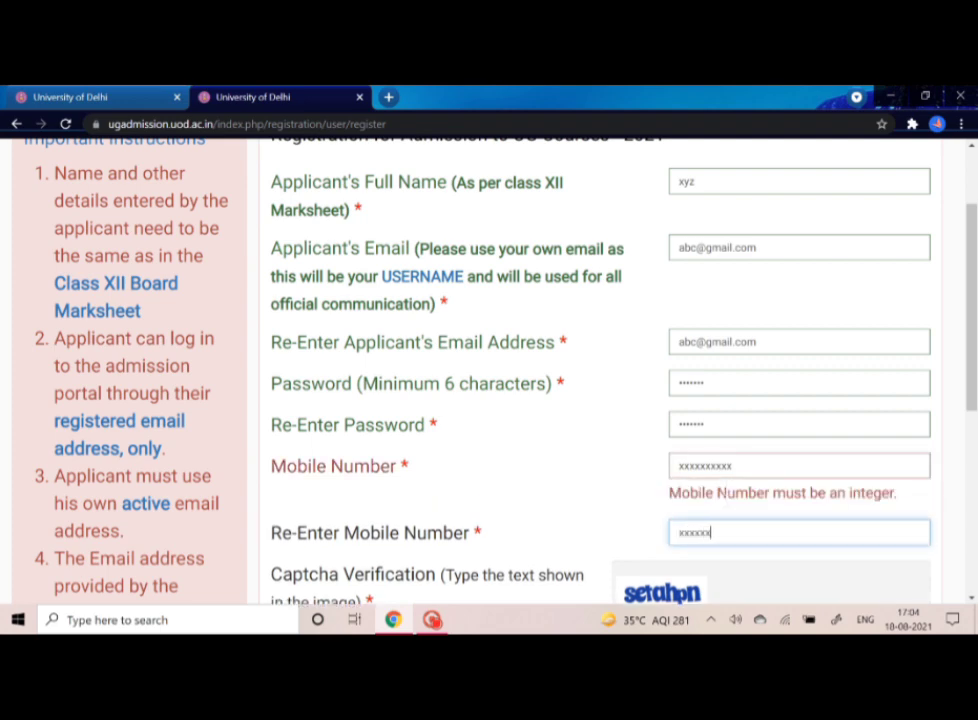
scroll(685, 500, "down", 1)
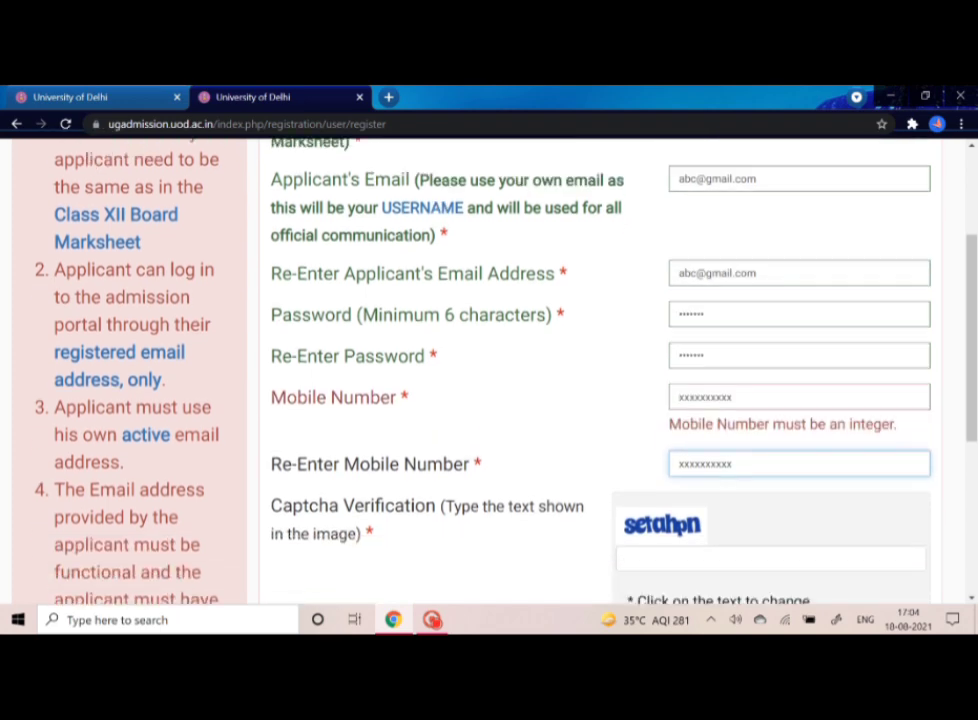
left_click(685, 563)
scroll(688, 570, "down", 2)
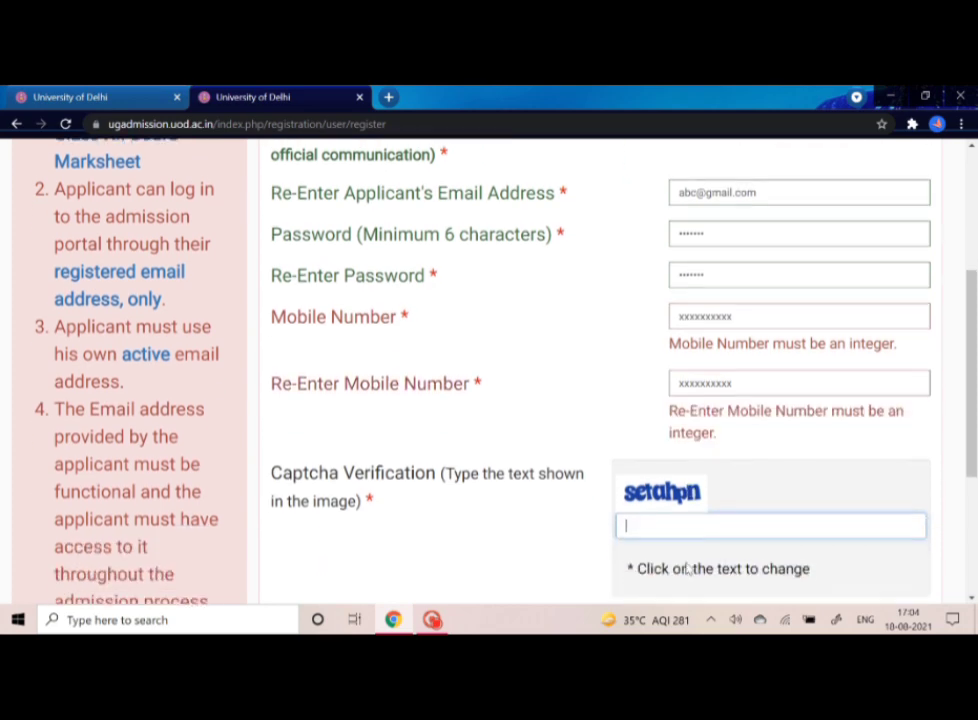
type("set")
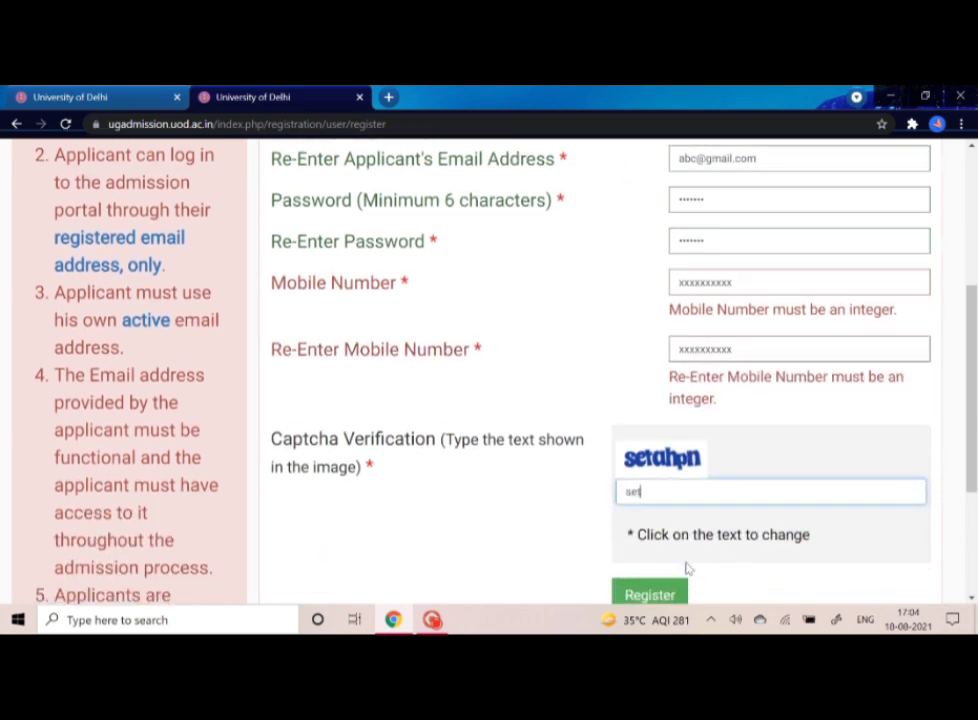
type("ahpn")
scroll(686, 568, "down", 2)
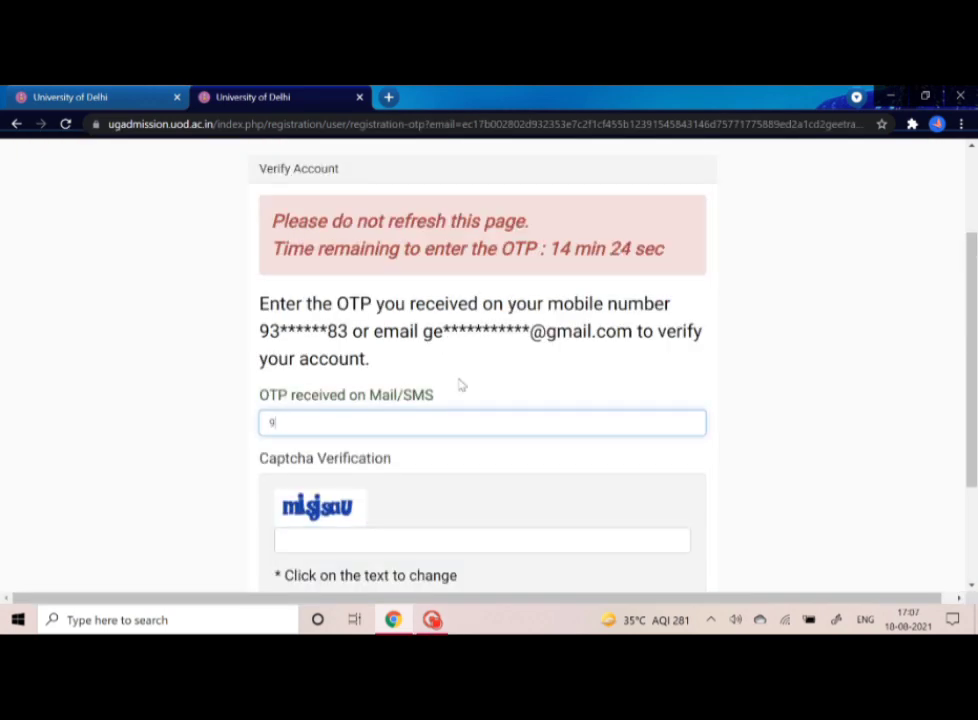
- Enter the six-digit OTP from mail/SMS and the verification page's captcha text
key("BackSpace")
type("000000")
left_click(414, 540)
type("misjsau")
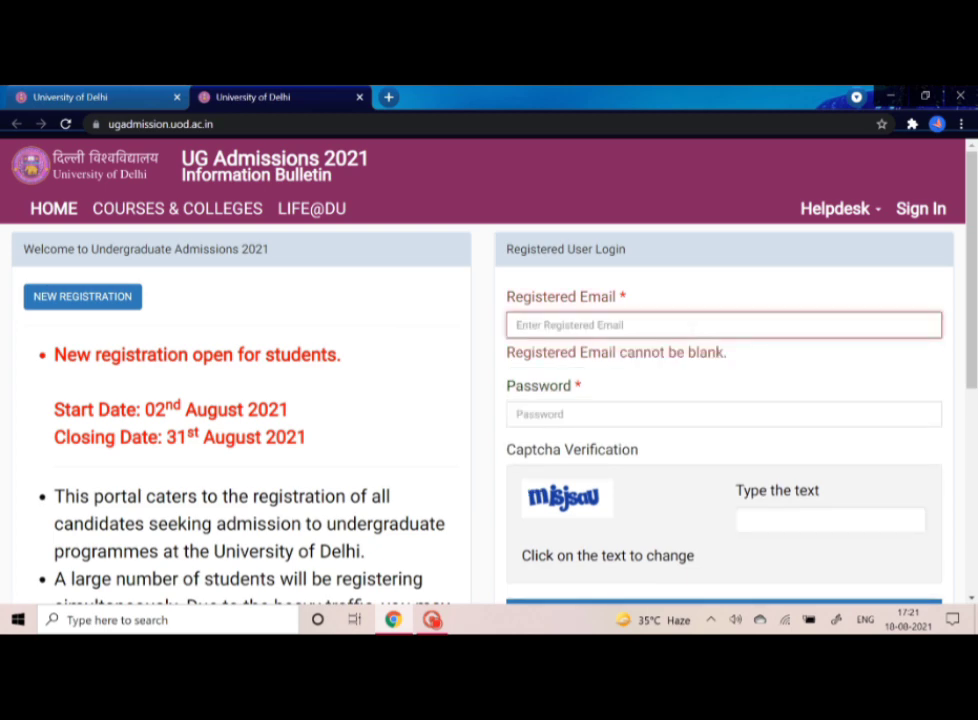
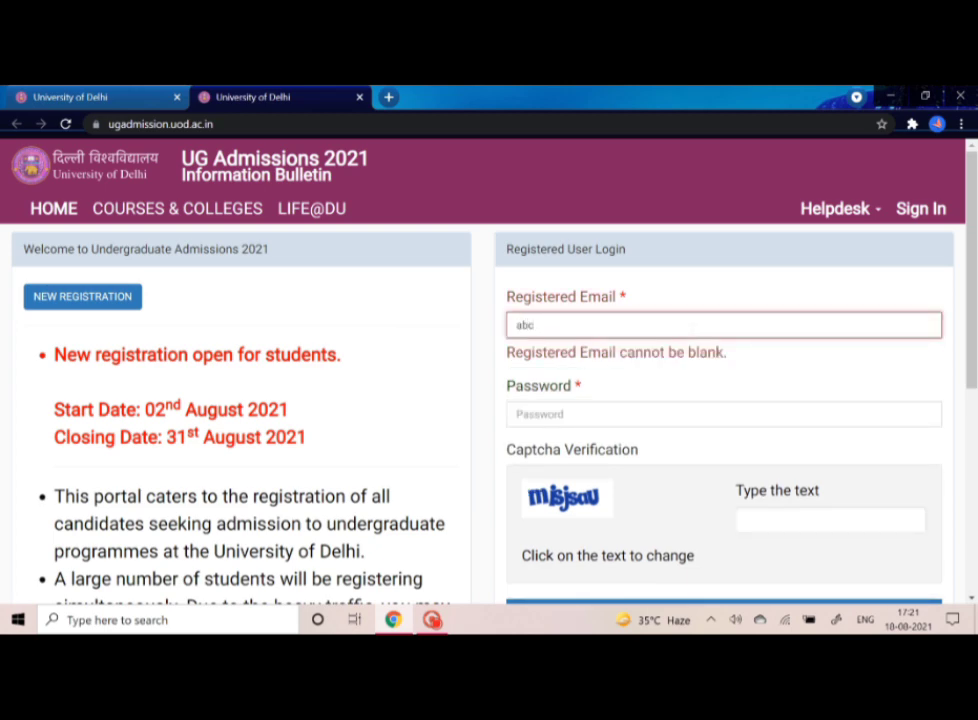
- Log in with the registered email address, the account password and the login captcha
left_click(650, 412)
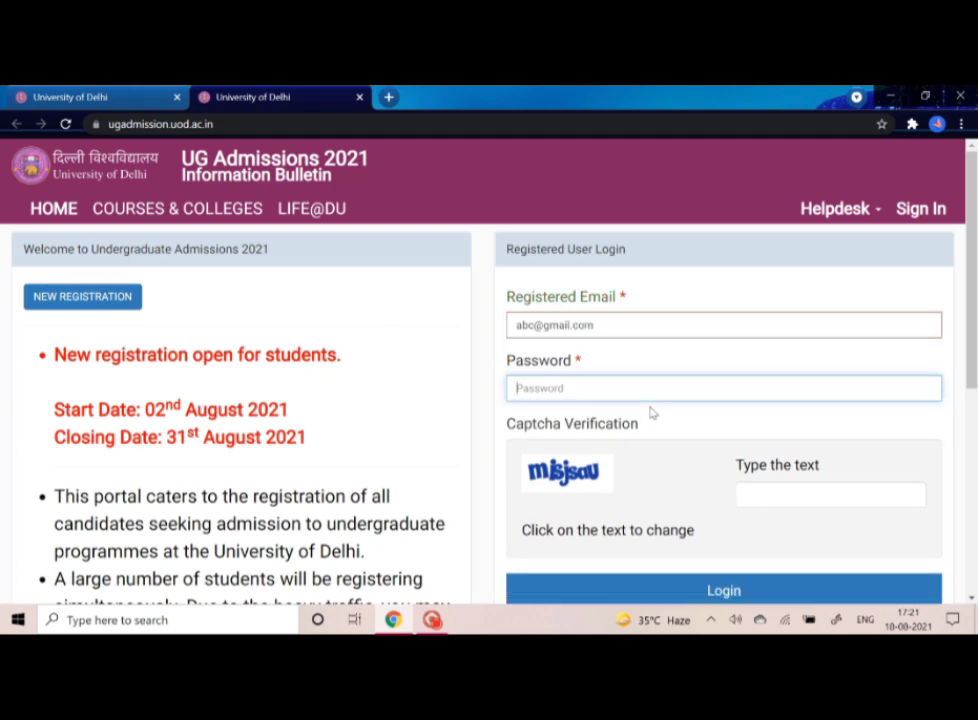
type("1234567")
left_click(748, 494)
type("m")
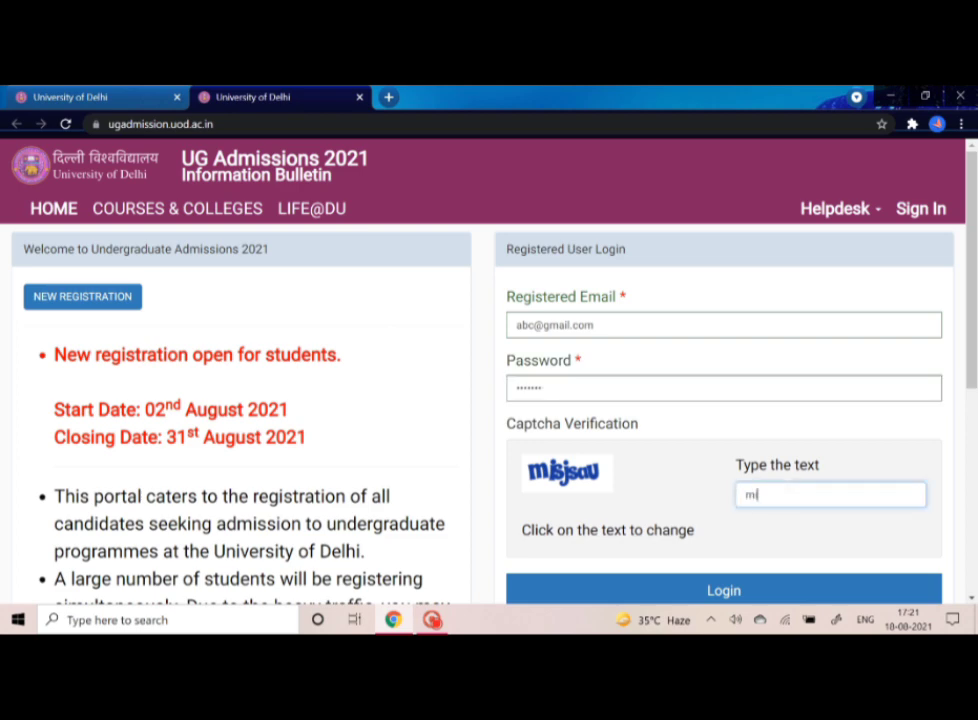
type("isjsau")
scroll(650, 502, "down", 3)
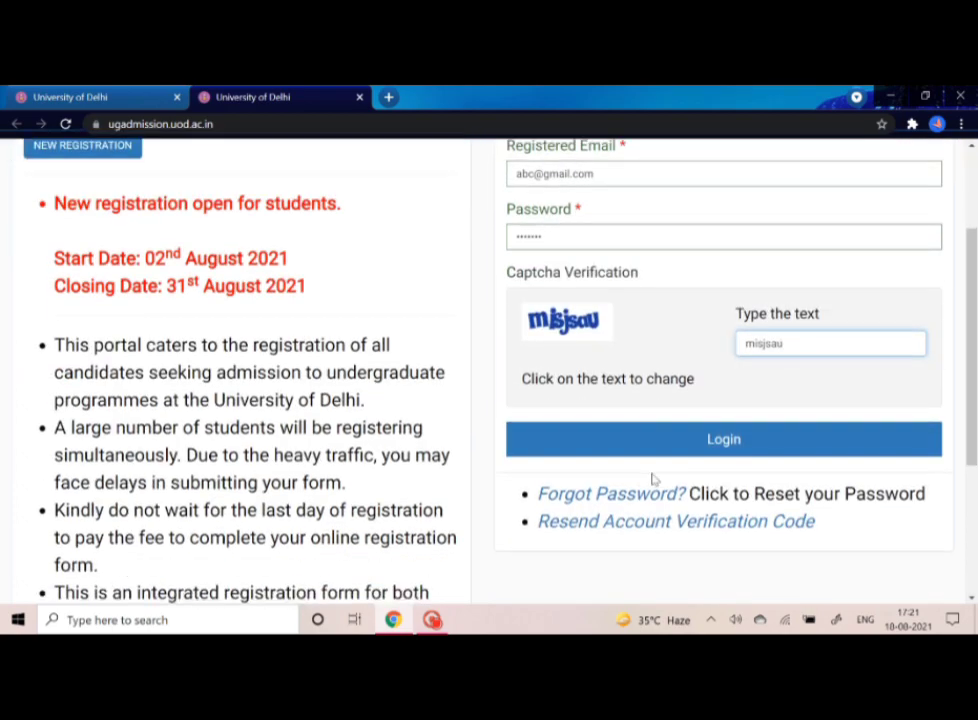
left_click(762, 452)
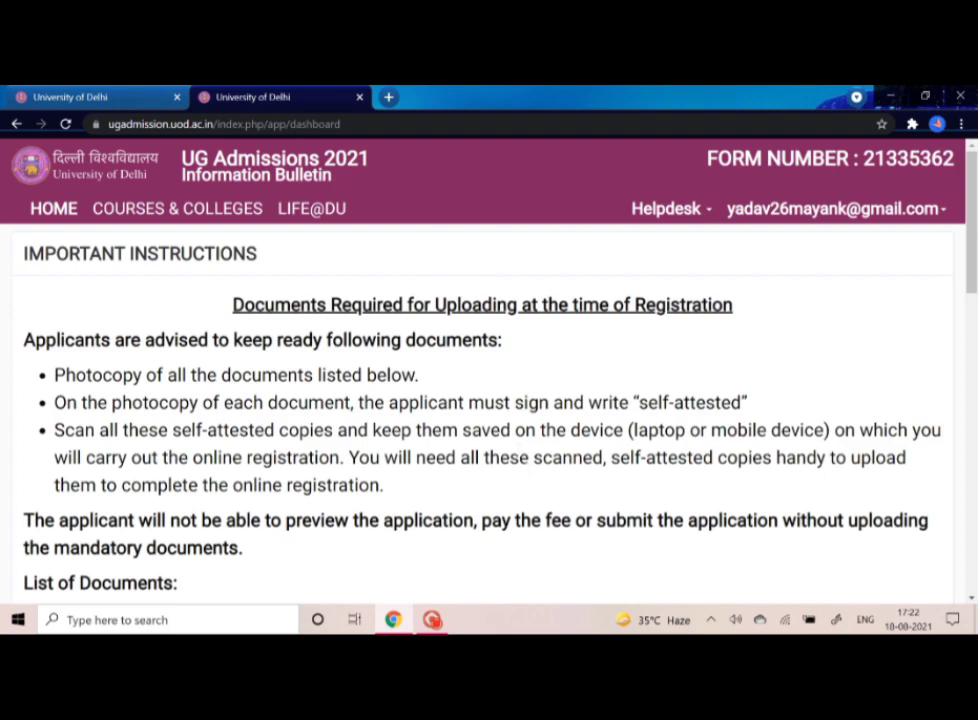
- Read through the ten required documents and their upload limits, then proceed to the Personal form
scroll(571, 560, "down", 1)
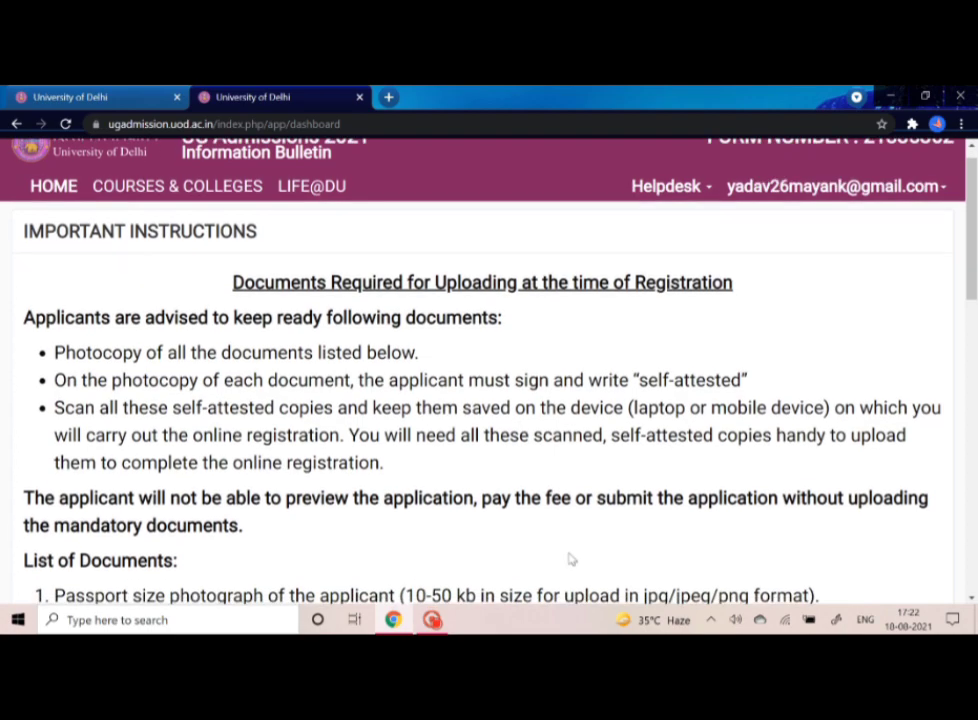
scroll(571, 560, "down", 1)
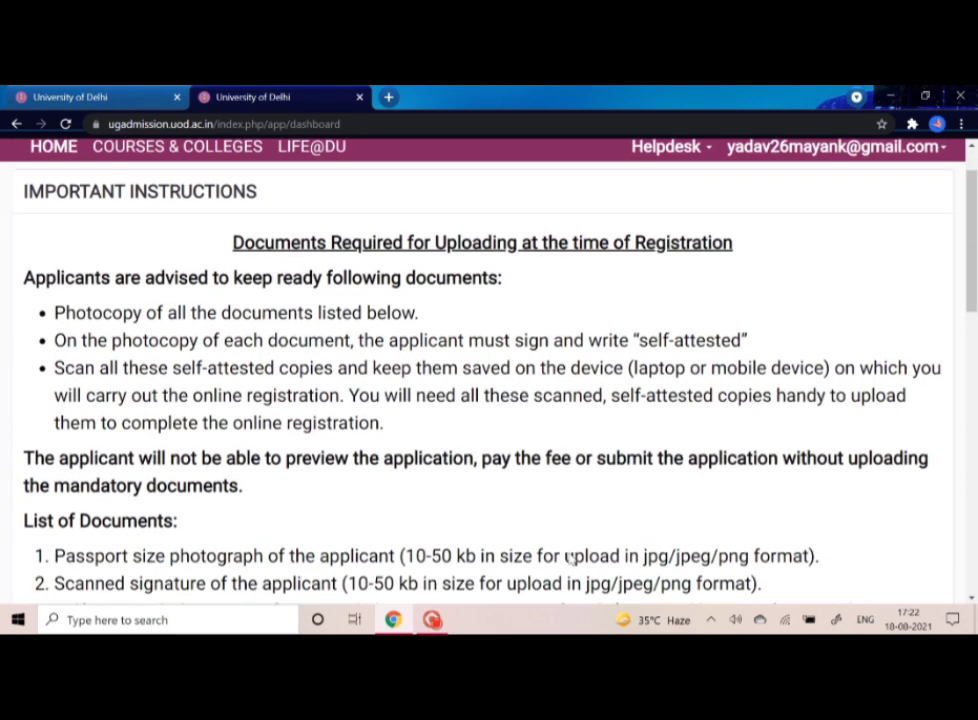
scroll(571, 560, "down", 2)
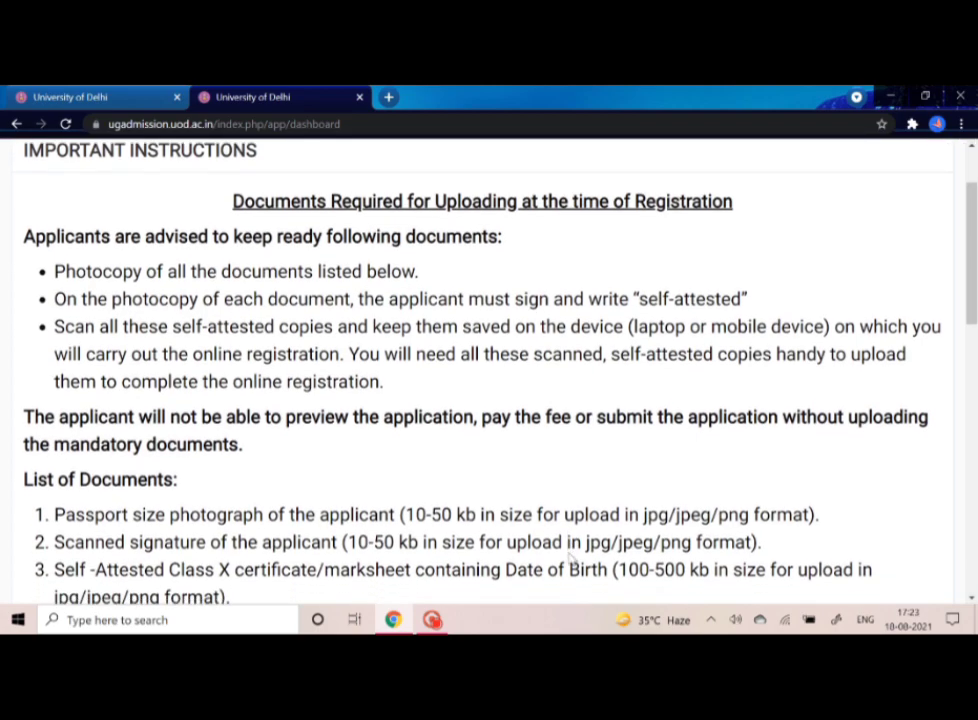
scroll(489, 370, "down", 1)
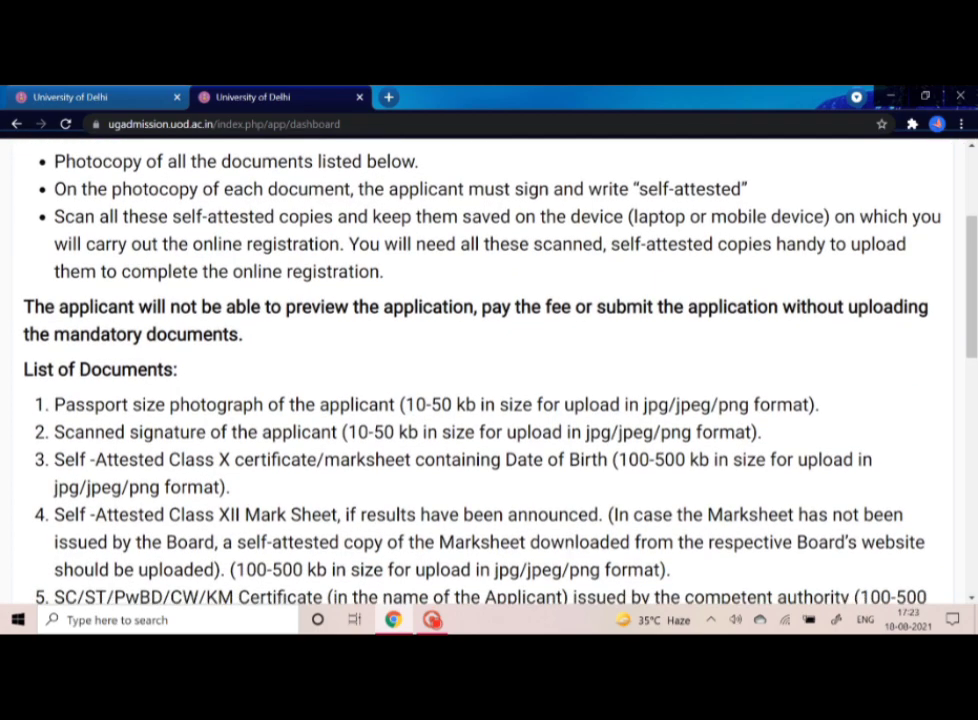
scroll(571, 560, "up", 4)
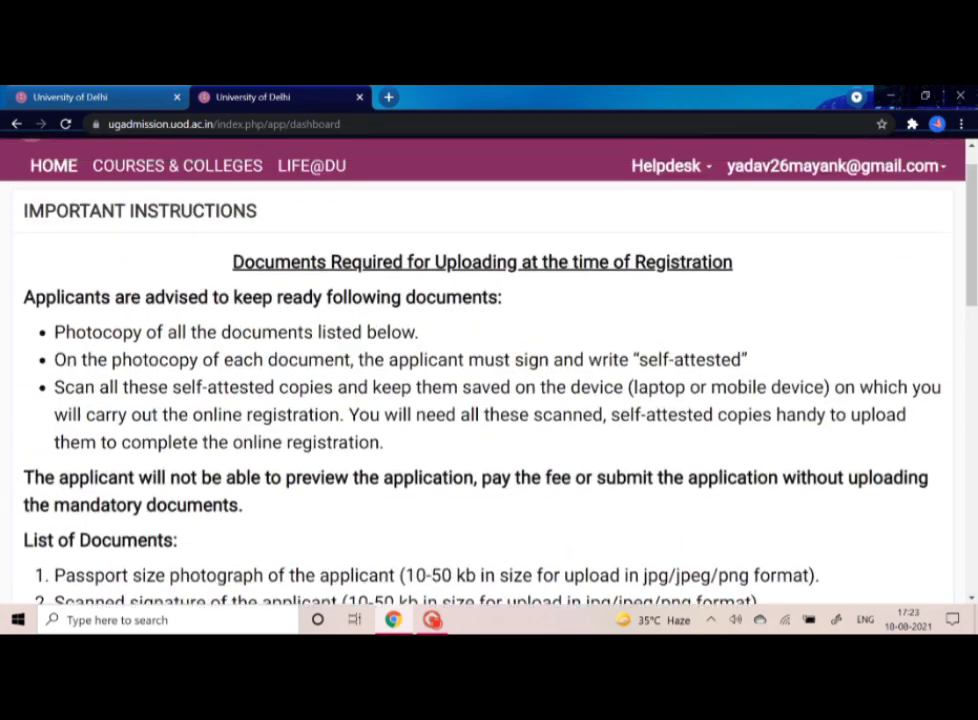
scroll(571, 560, "down", 1)
scroll(570, 560, "down", 3)
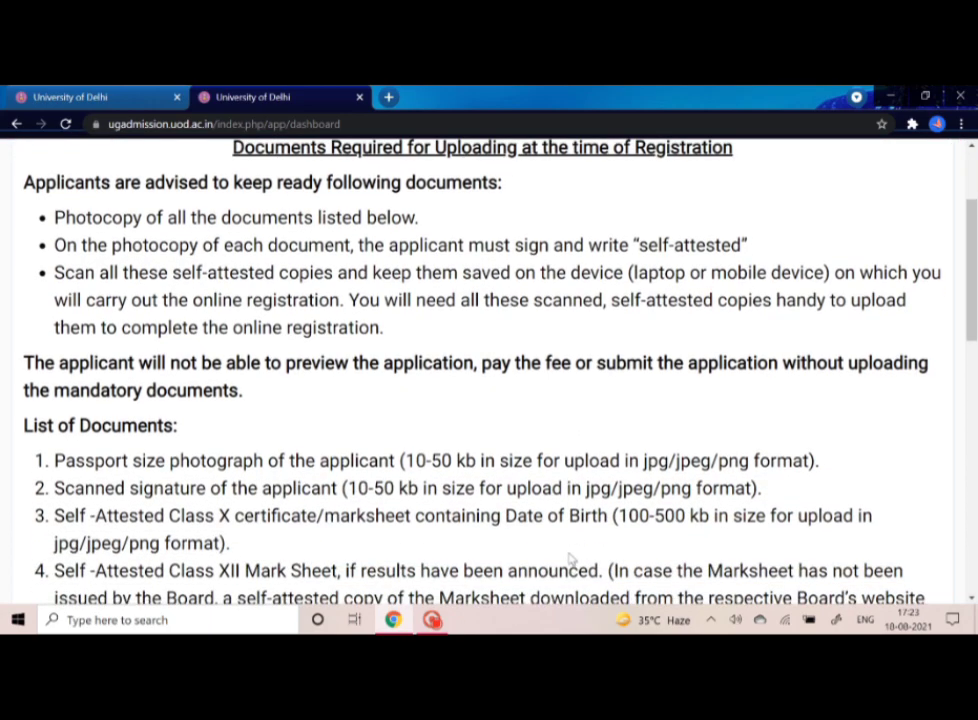
scroll(570, 560, "down", 2)
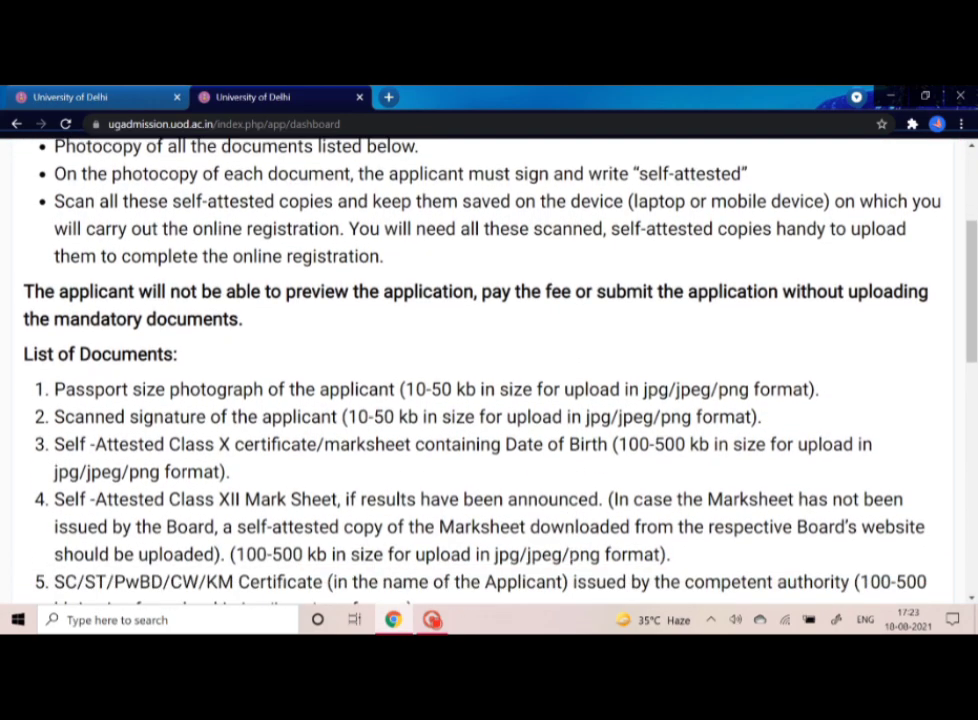
scroll(571, 560, "down", 5)
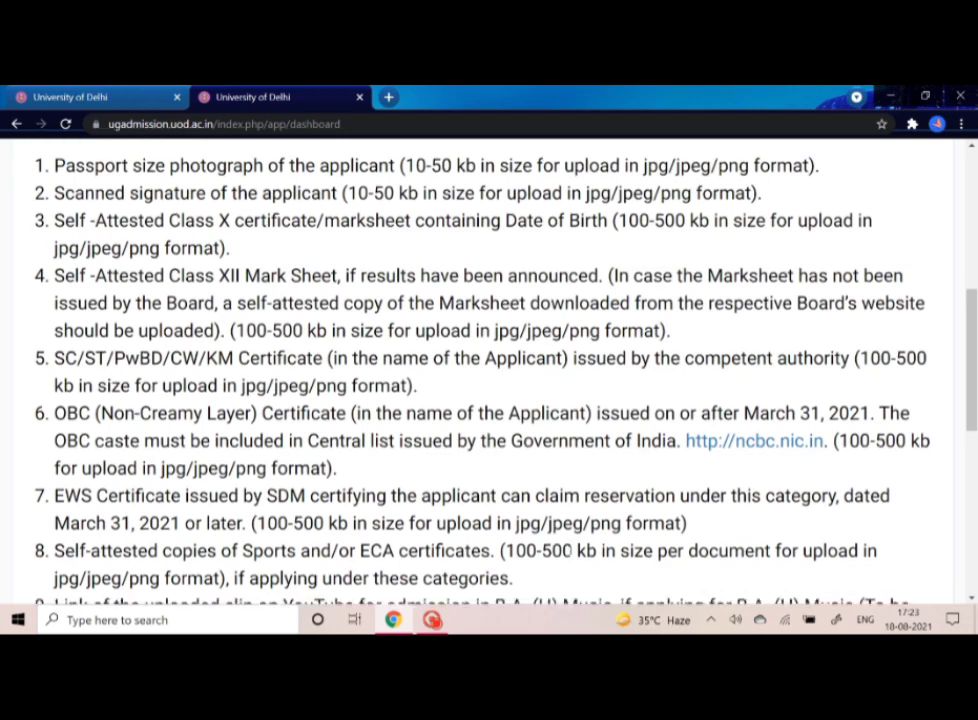
scroll(571, 560, "down", 4)
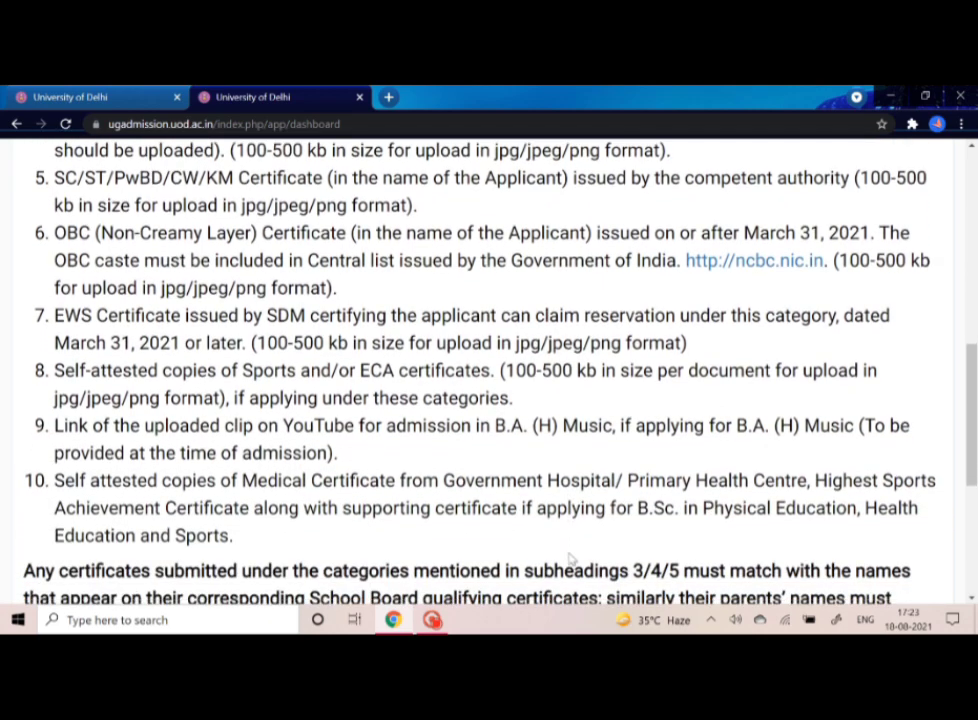
scroll(571, 560, "down", 4)
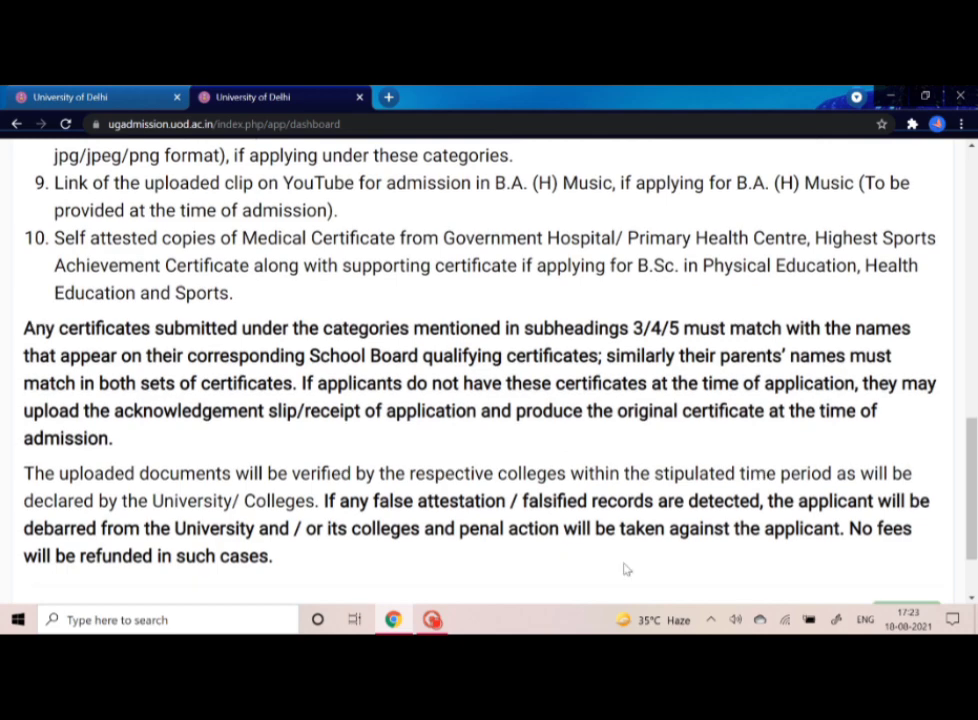
left_click(911, 570)
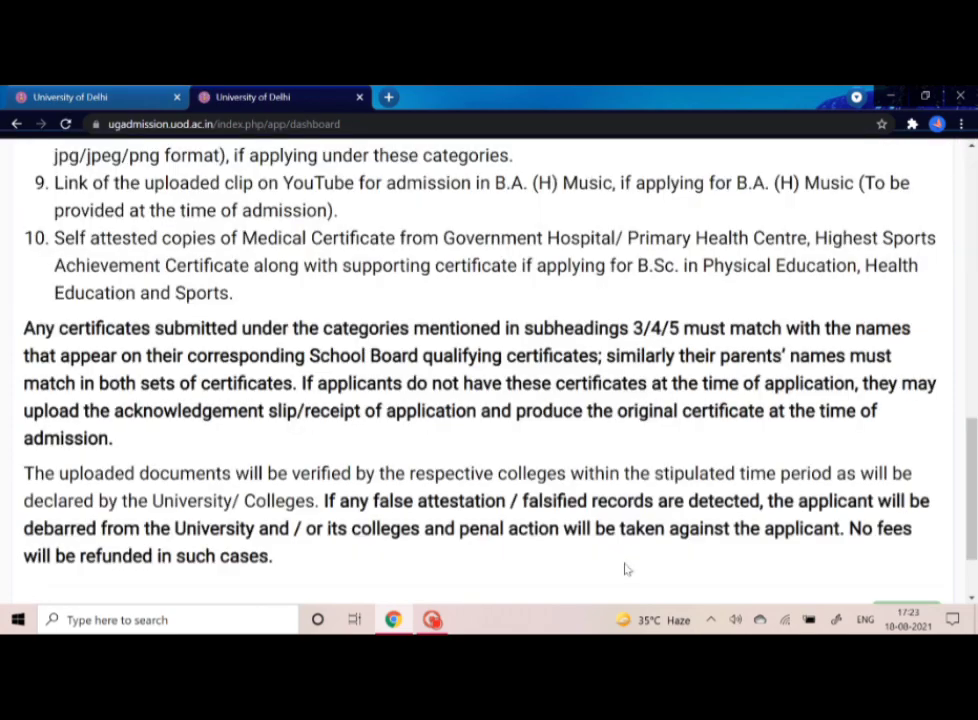
- Enter the applicant's first name, moving through the Middle Name and Last Name fields
scroll(626, 569, "down", 1)
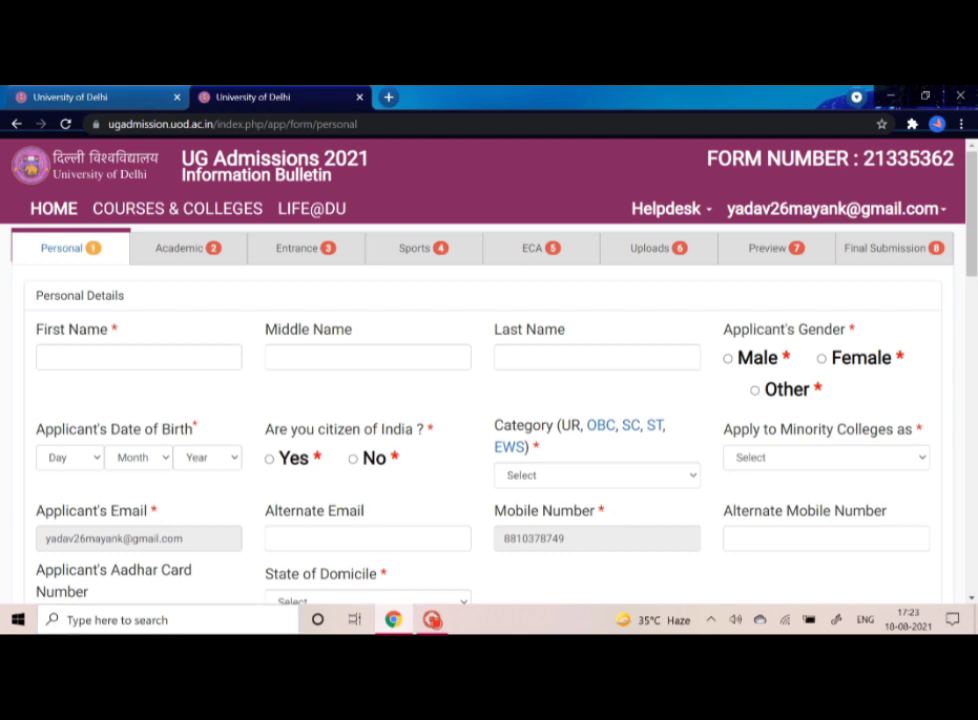
left_click(130, 358)
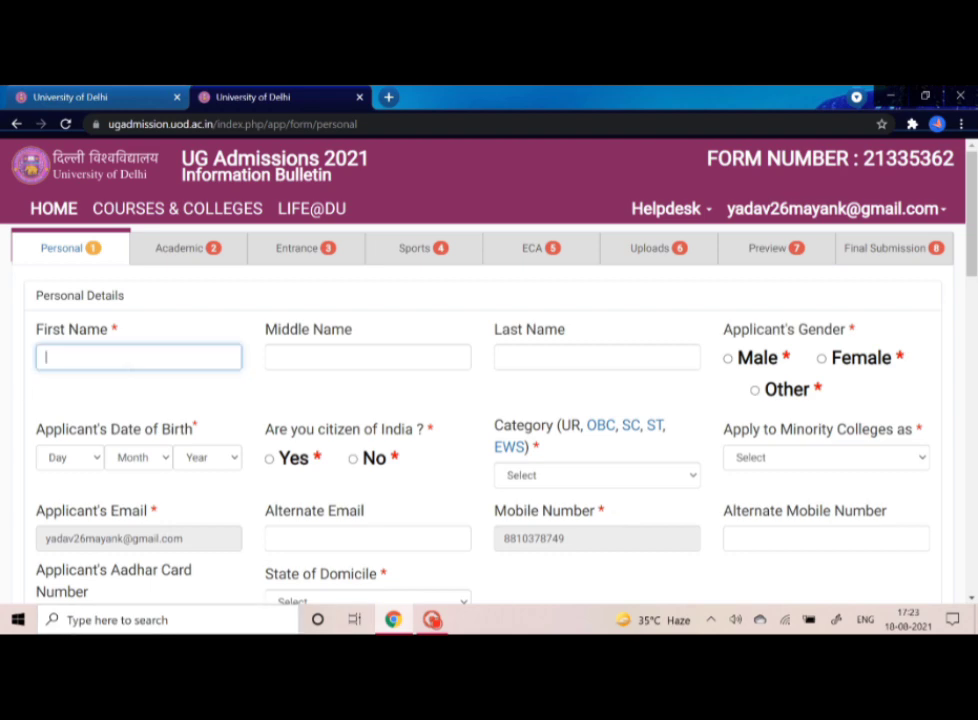
type("xyz")
left_click(305, 360)
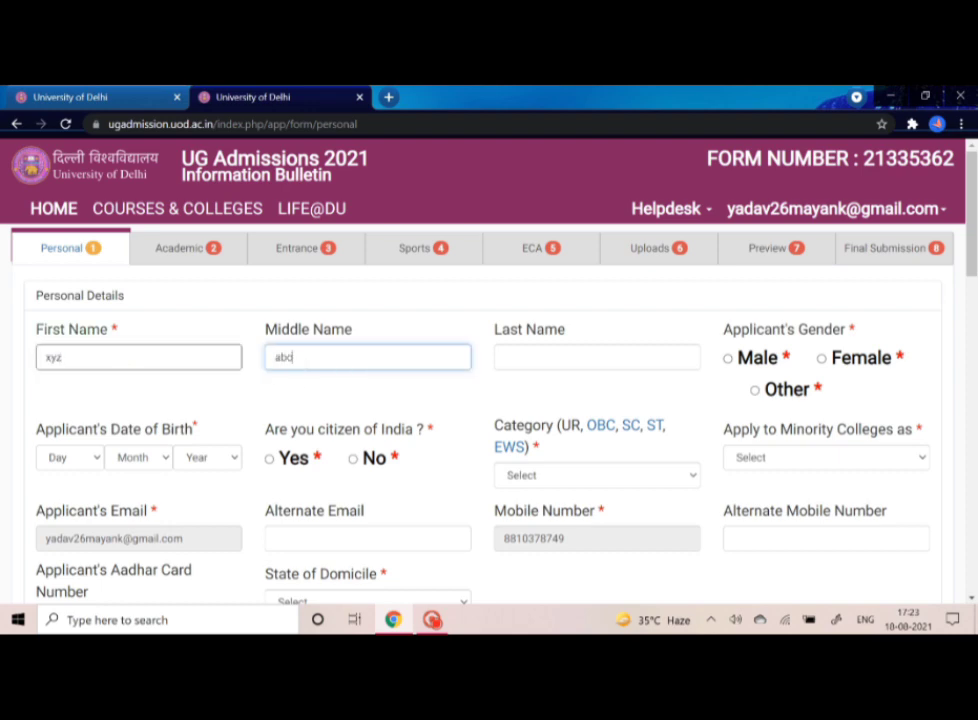
left_click(508, 360)
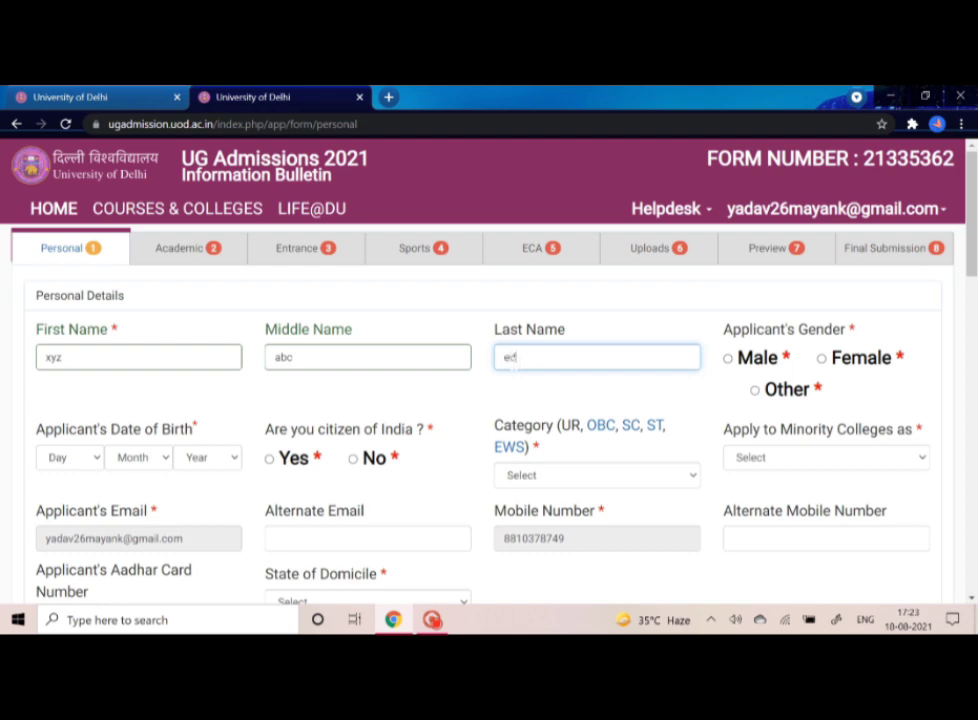
- Check the Minority Colleges options without choosing one, then scroll through the rest of the form
scroll(277, 498, "down", 1)
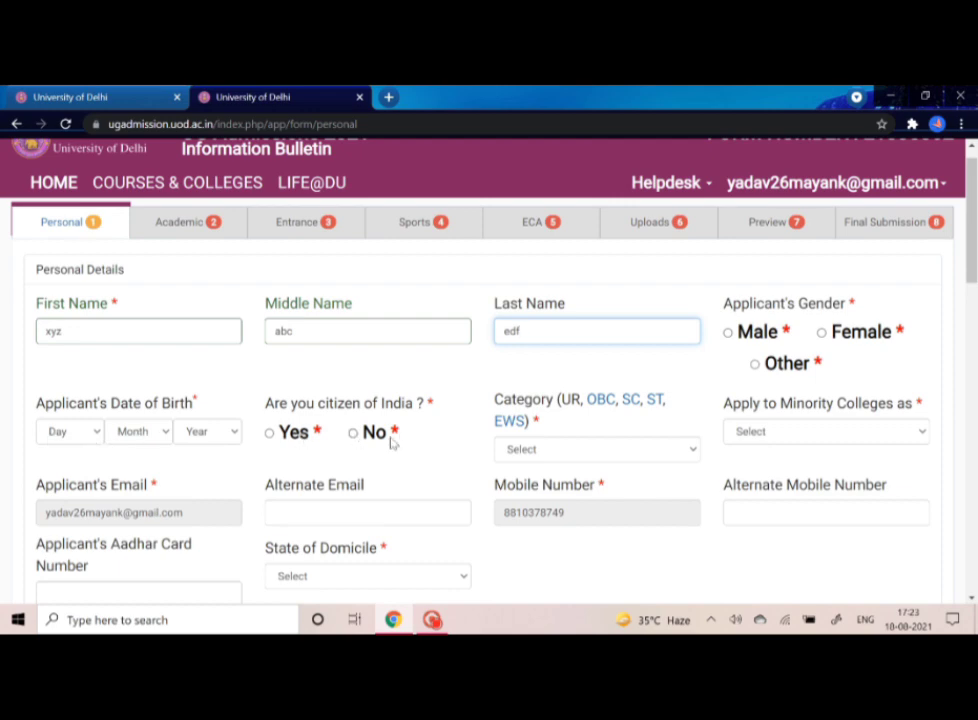
scroll(375, 456, "down", 1)
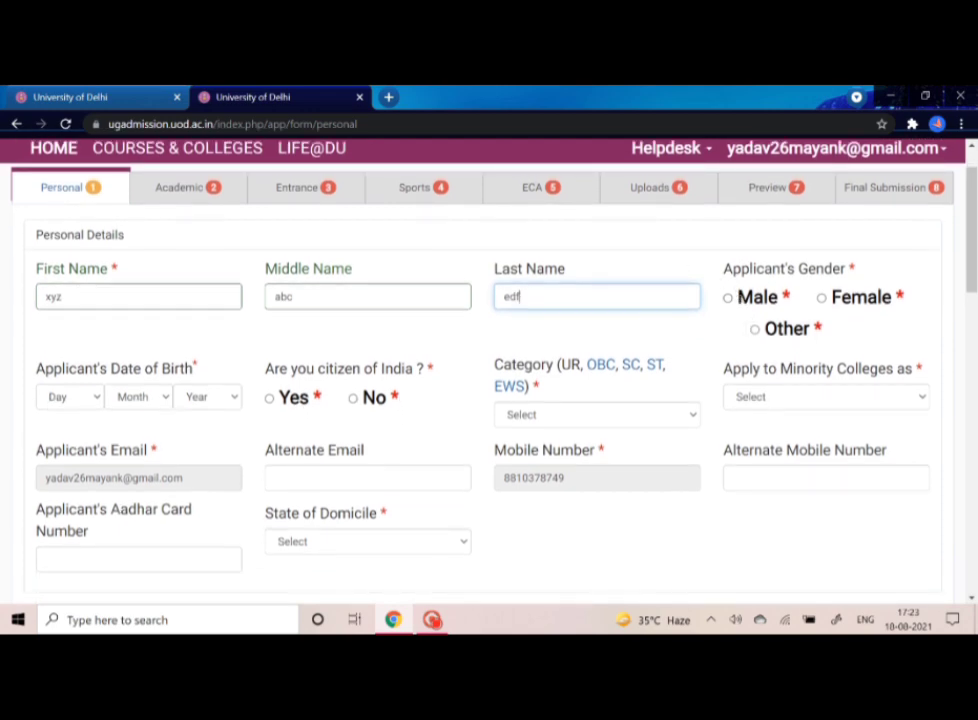
left_click(776, 404)
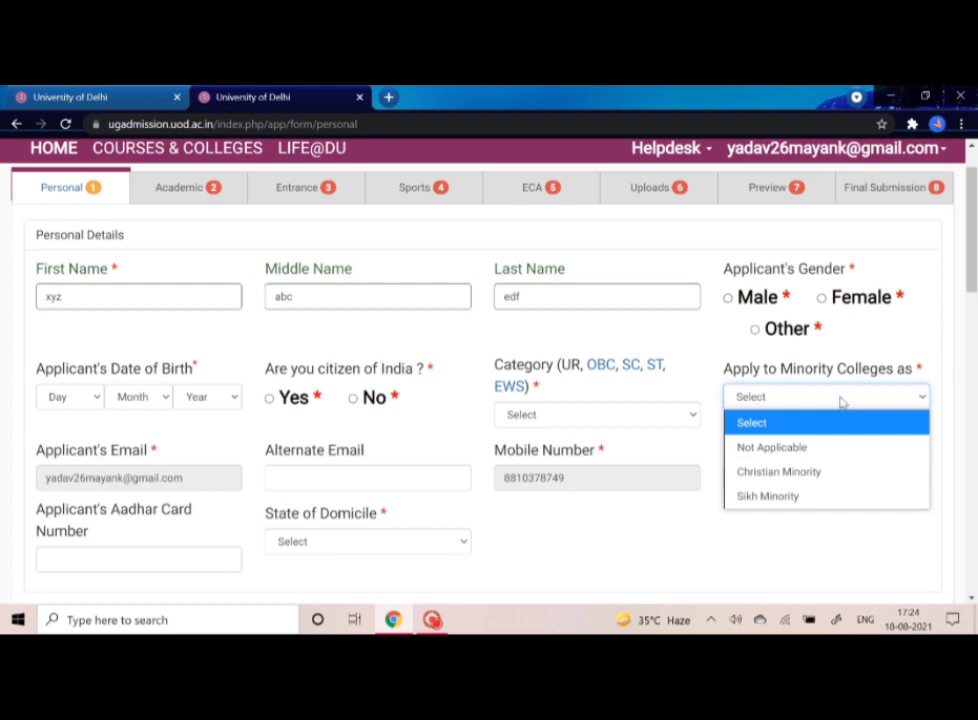
left_click(841, 400)
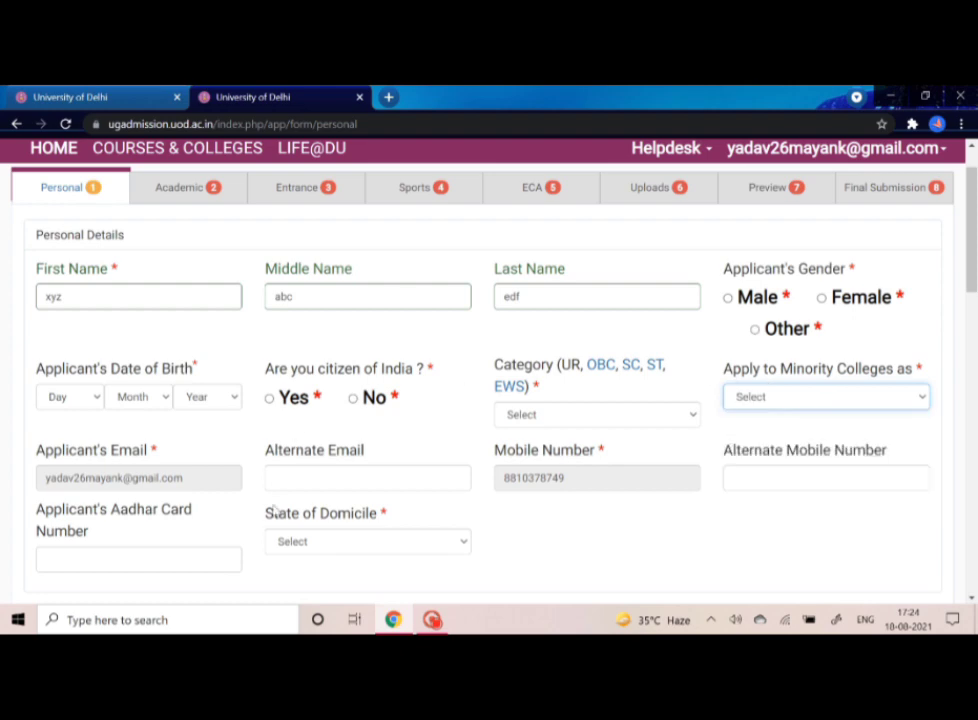
scroll(275, 510, "down", 1)
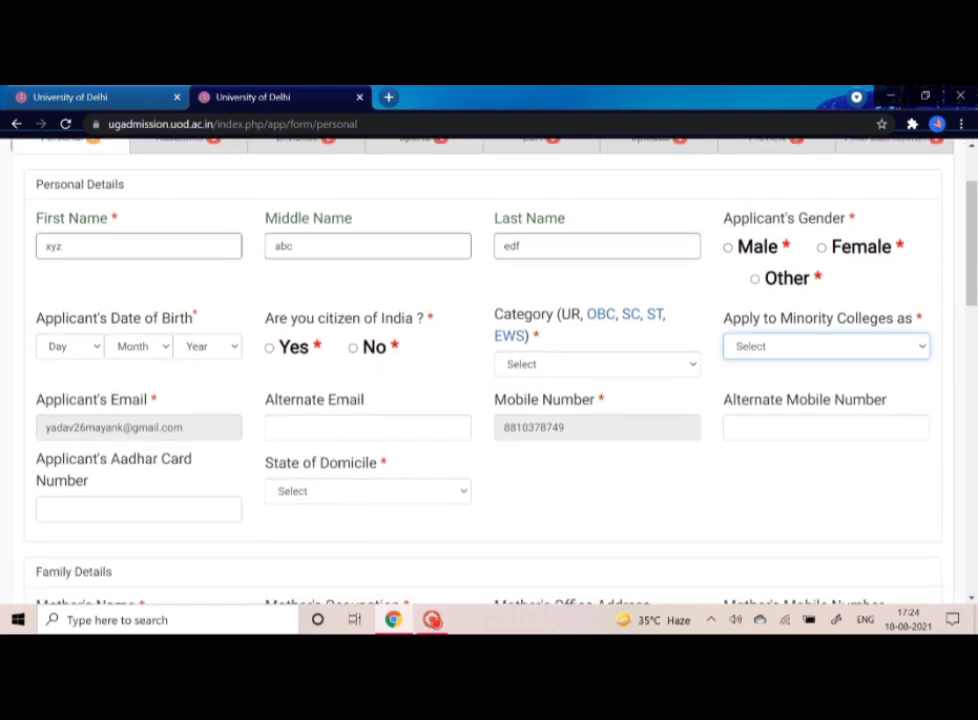
left_click(214, 429)
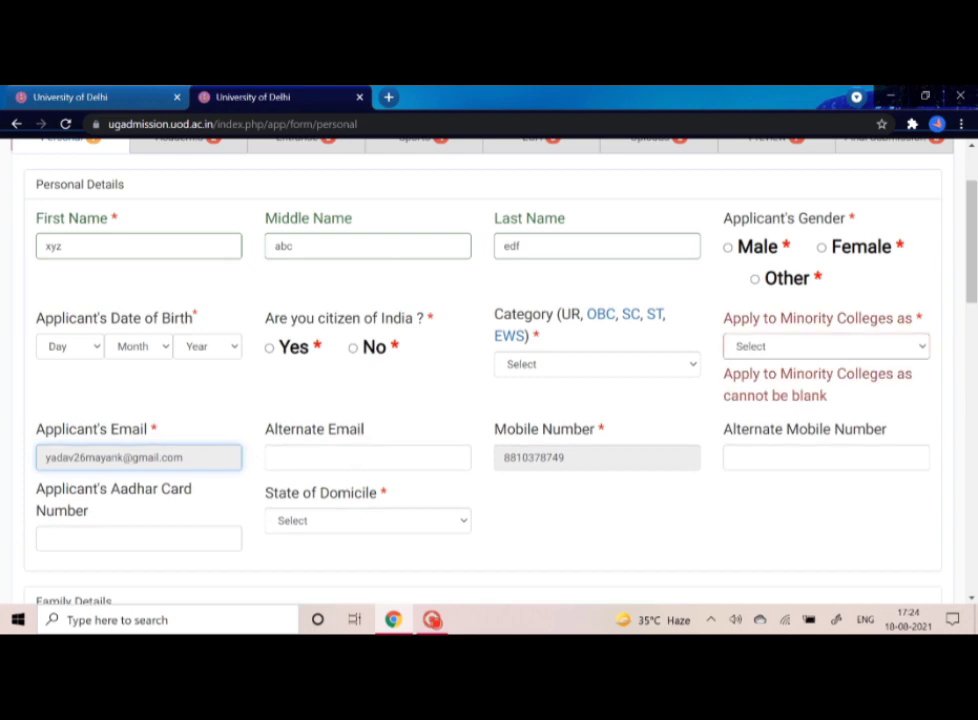
scroll(549, 536, "down", 2)
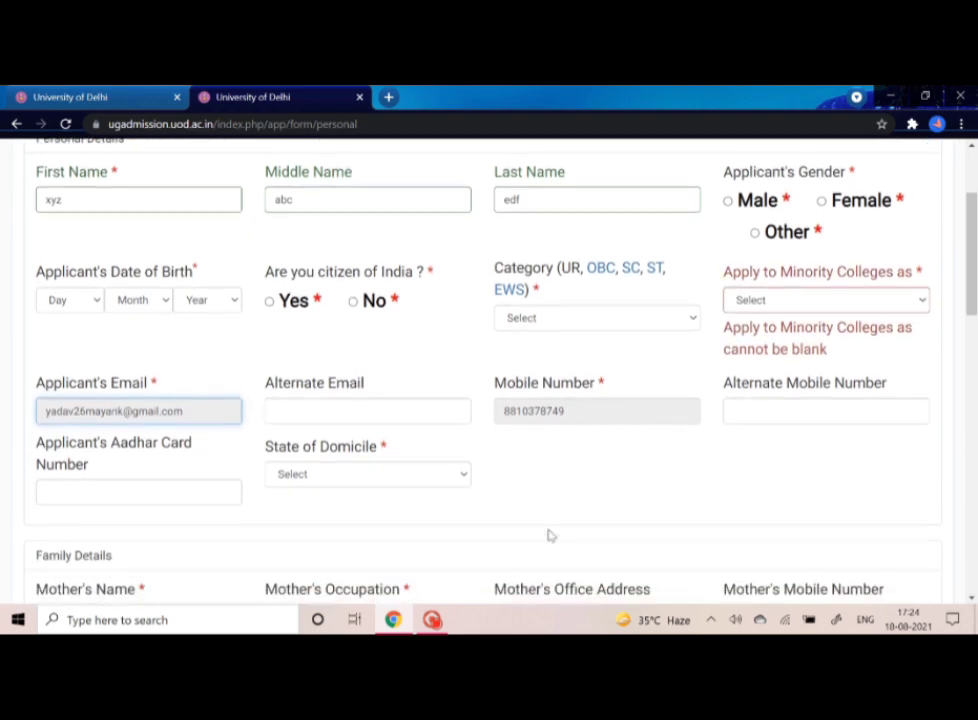
scroll(549, 536, "down", 3)
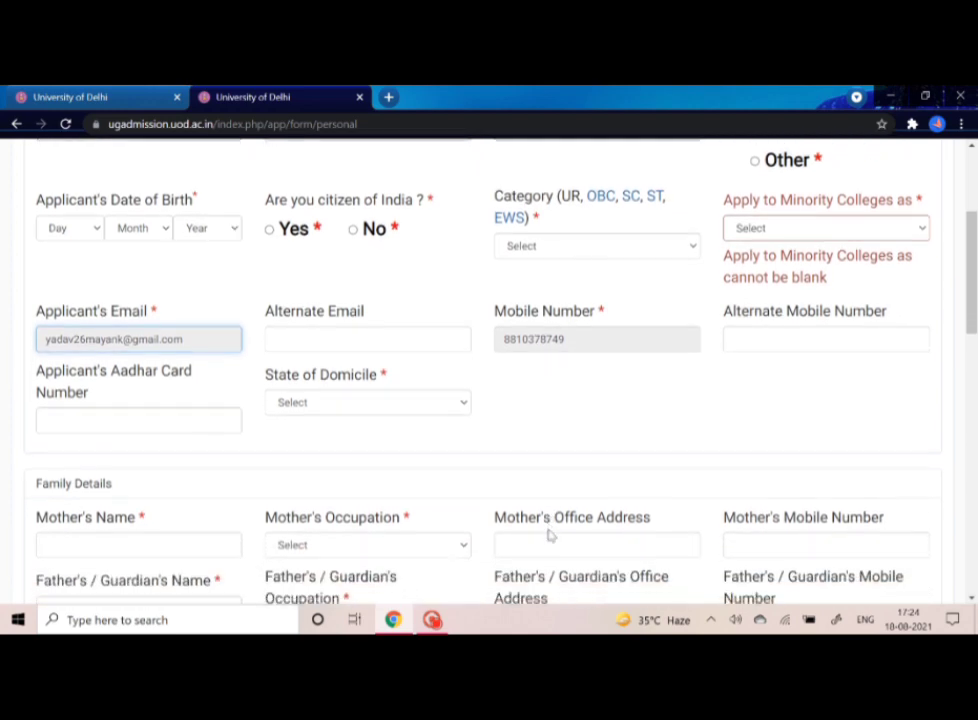
scroll(549, 536, "down", 1)
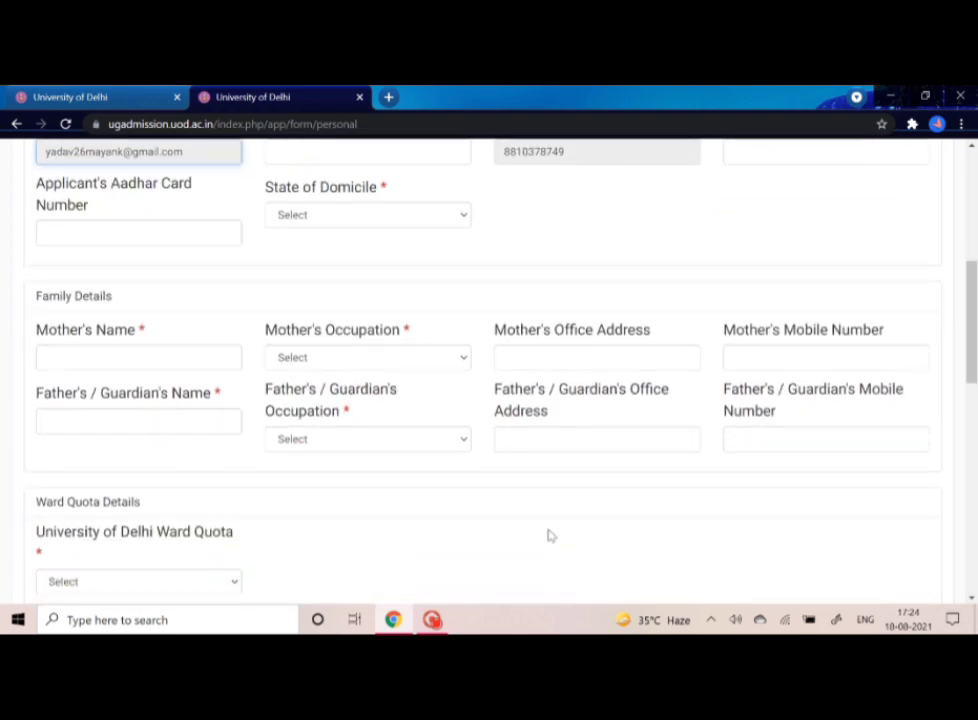
scroll(549, 536, "down", 3)
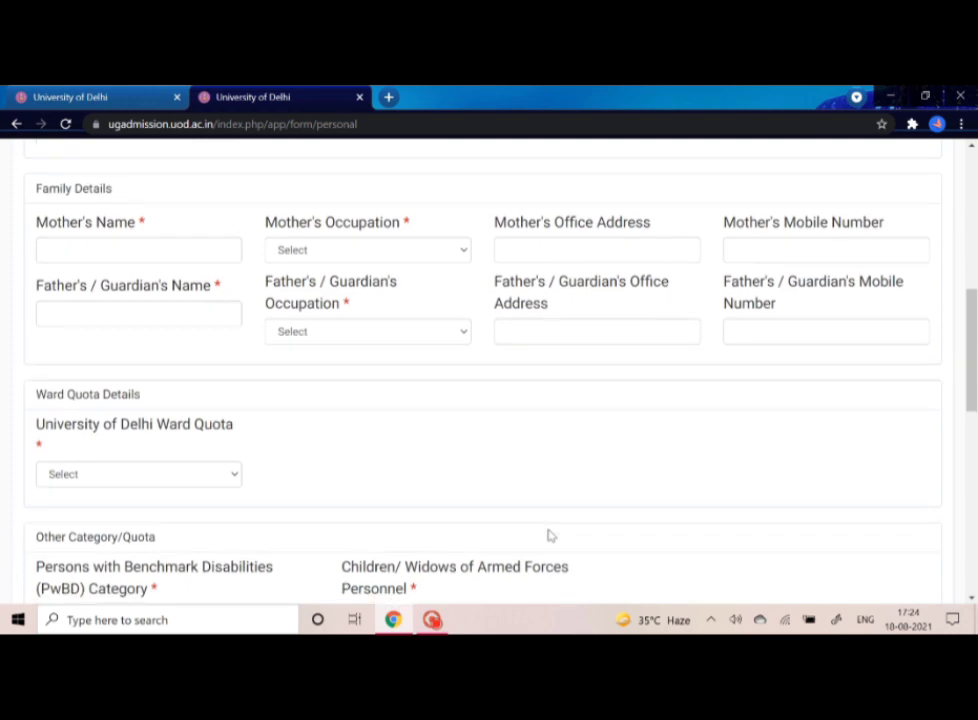
scroll(549, 536, "down", 1)
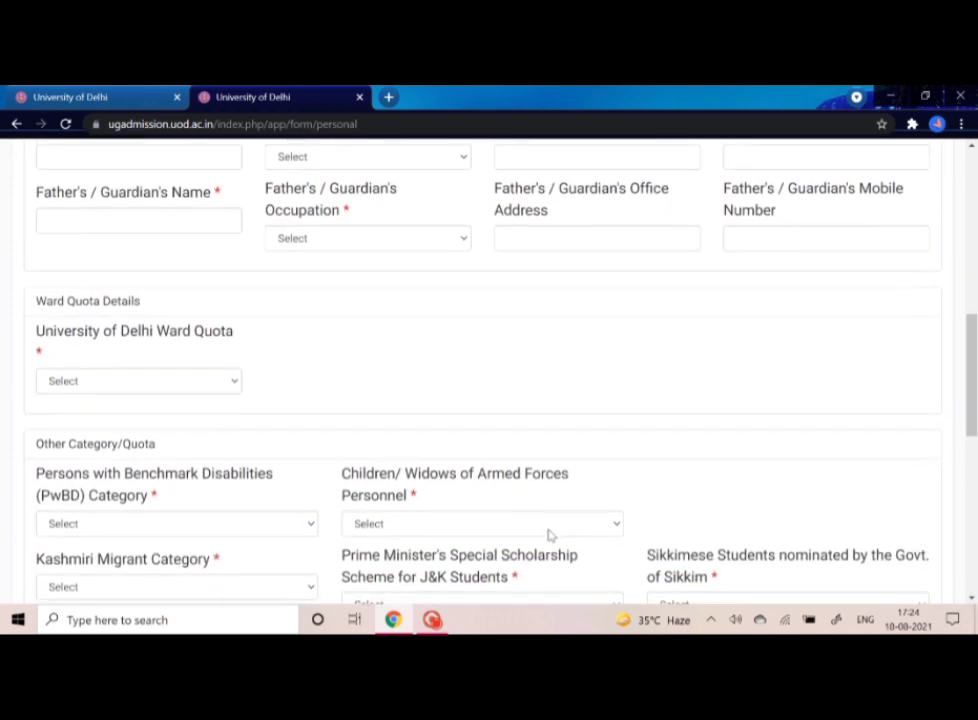
scroll(549, 536, "up", 1)
scroll(549, 536, "down", 2)
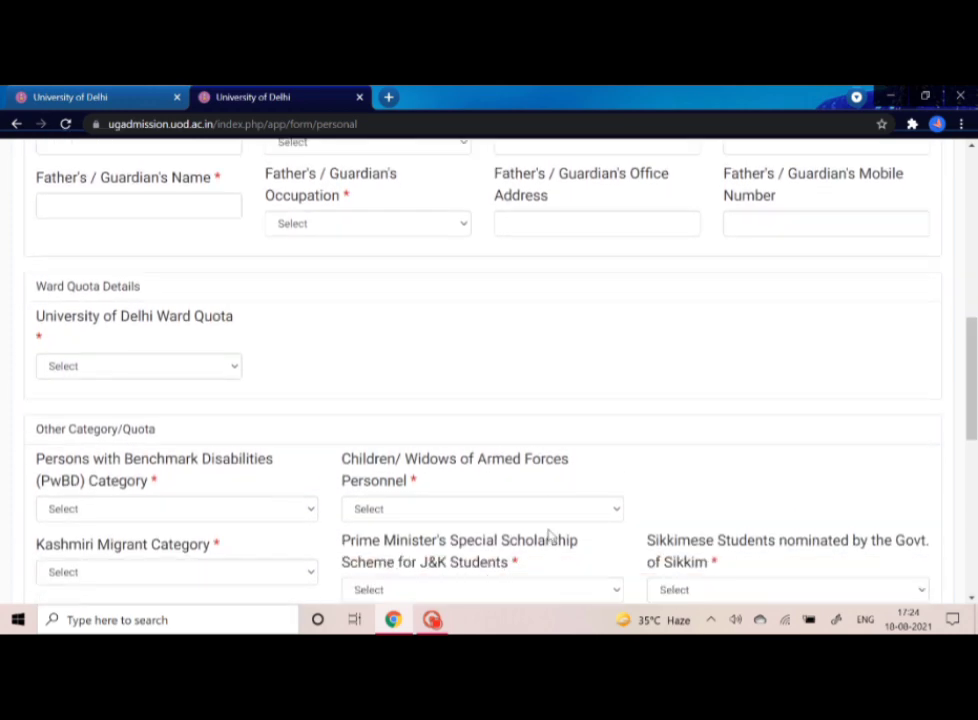
scroll(549, 536, "down", 1)
scroll(549, 536, "down", 4)
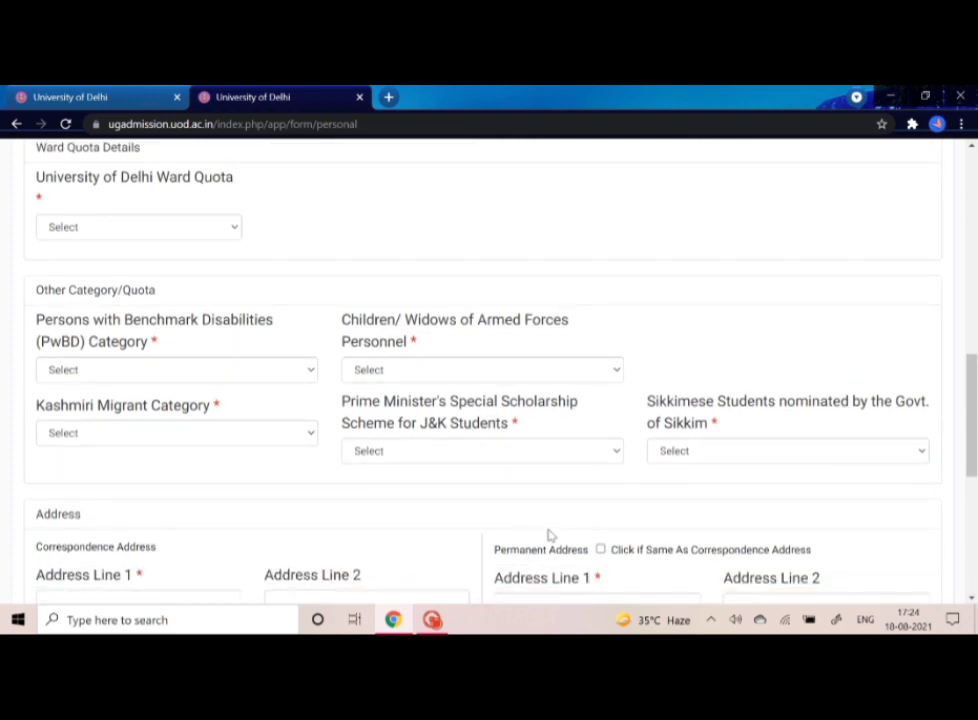
scroll(549, 536, "up", 2)
- Submit the Personal details form, retrying Submit until the preview page loads
left_click(207, 240)
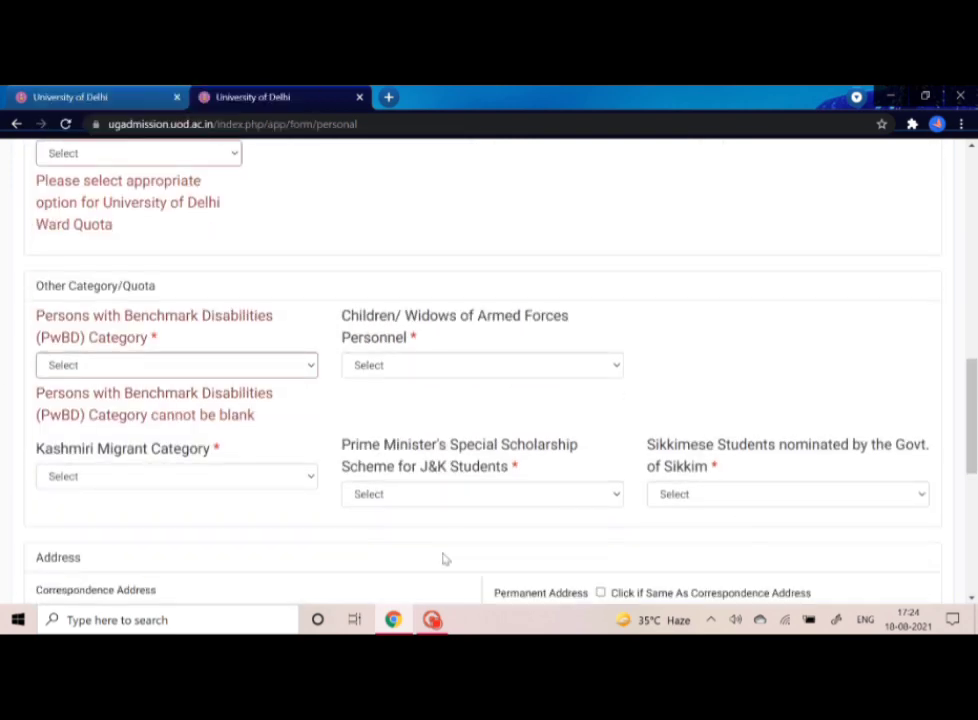
scroll(443, 559, "down", 6)
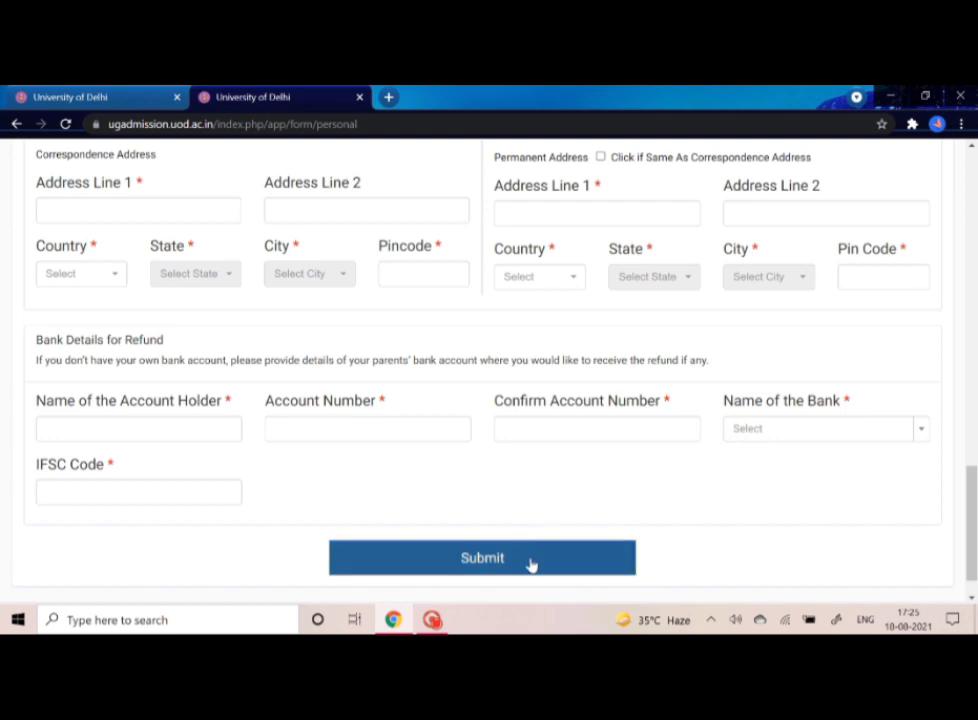
left_click(531, 564)
left_click(531, 564)
left_click(531, 565)
left_click(531, 564)
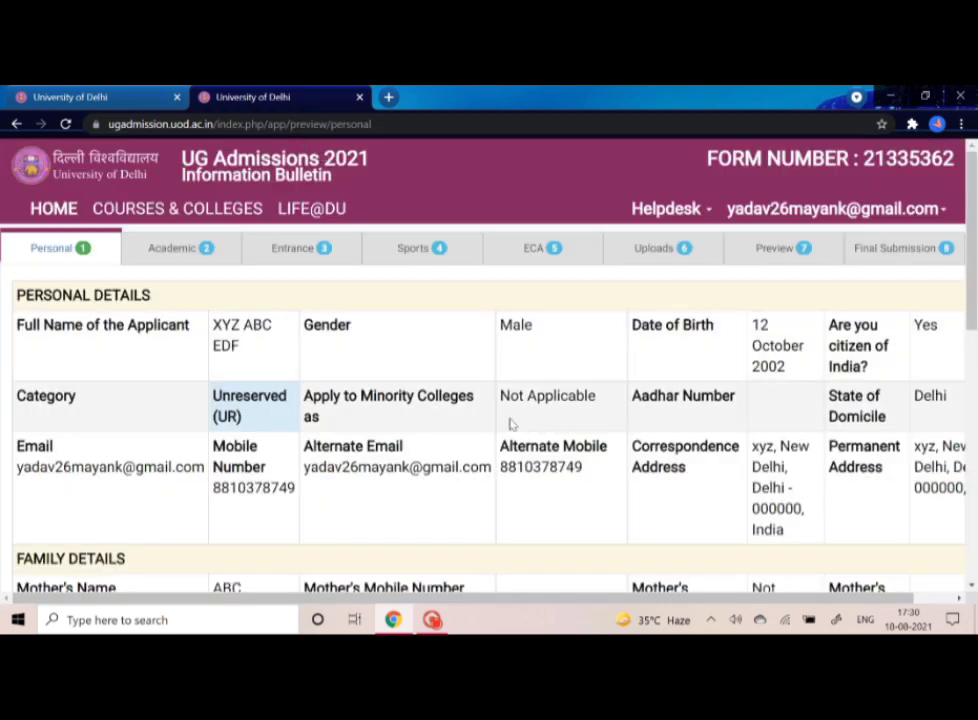
- Check the personal, family, quota and bank details in the preview, then continue to Academic
scroll(510, 424, "down", 2)
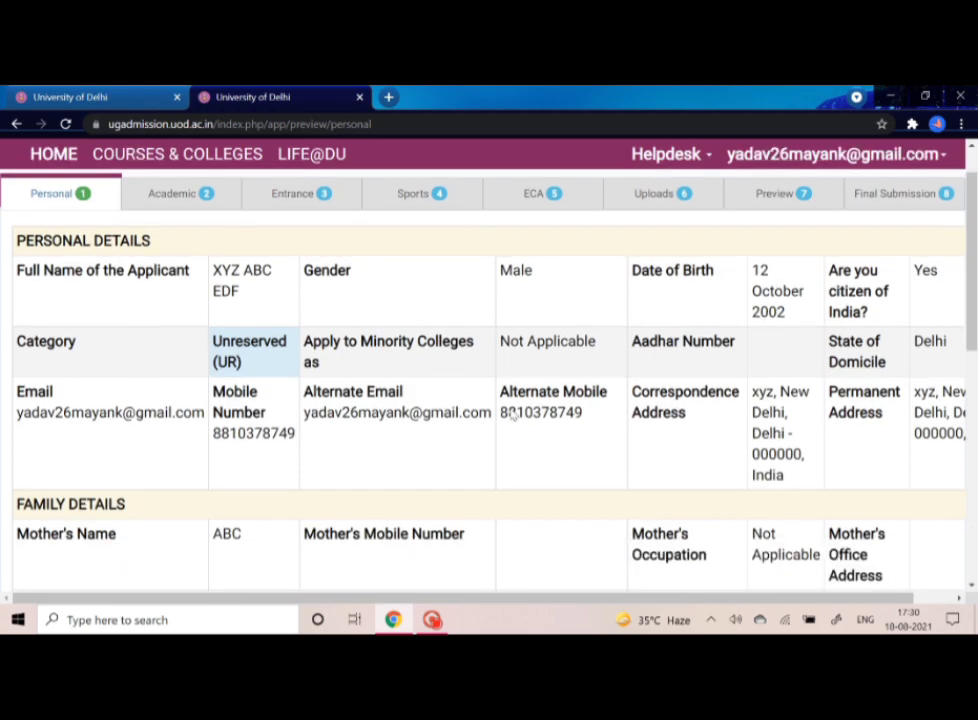
scroll(512, 414, "down", 1)
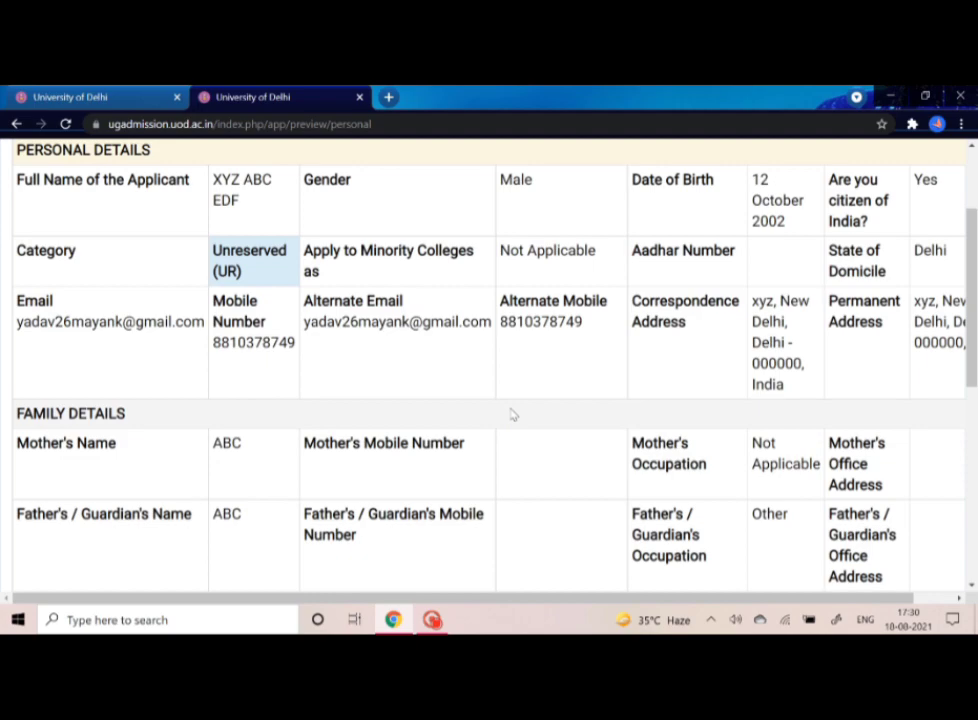
scroll(512, 414, "down", 3)
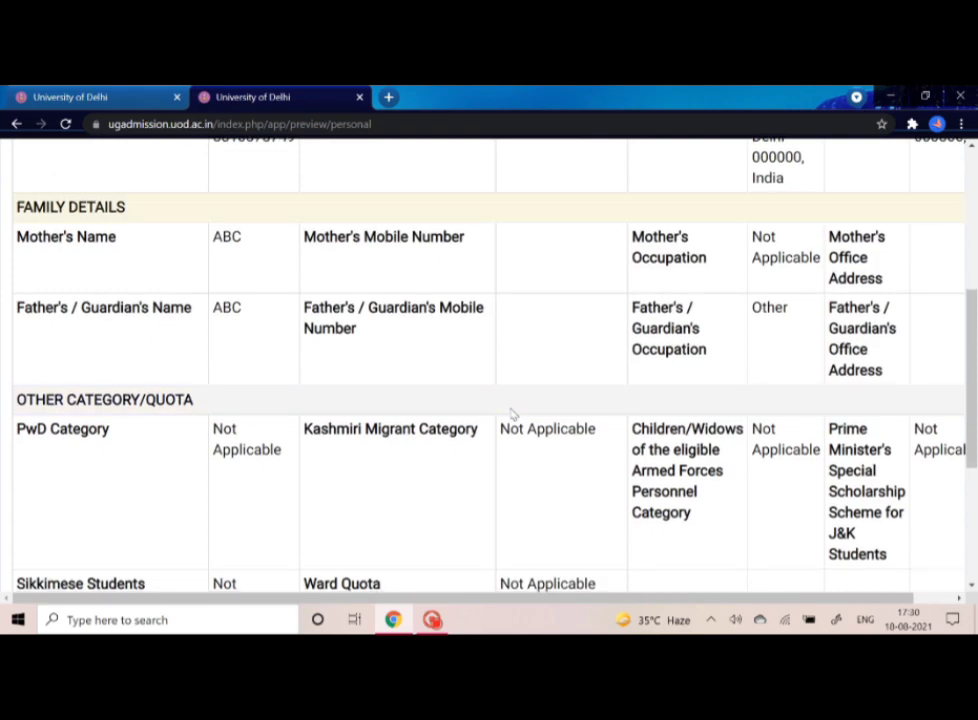
scroll(513, 414, "down", 1)
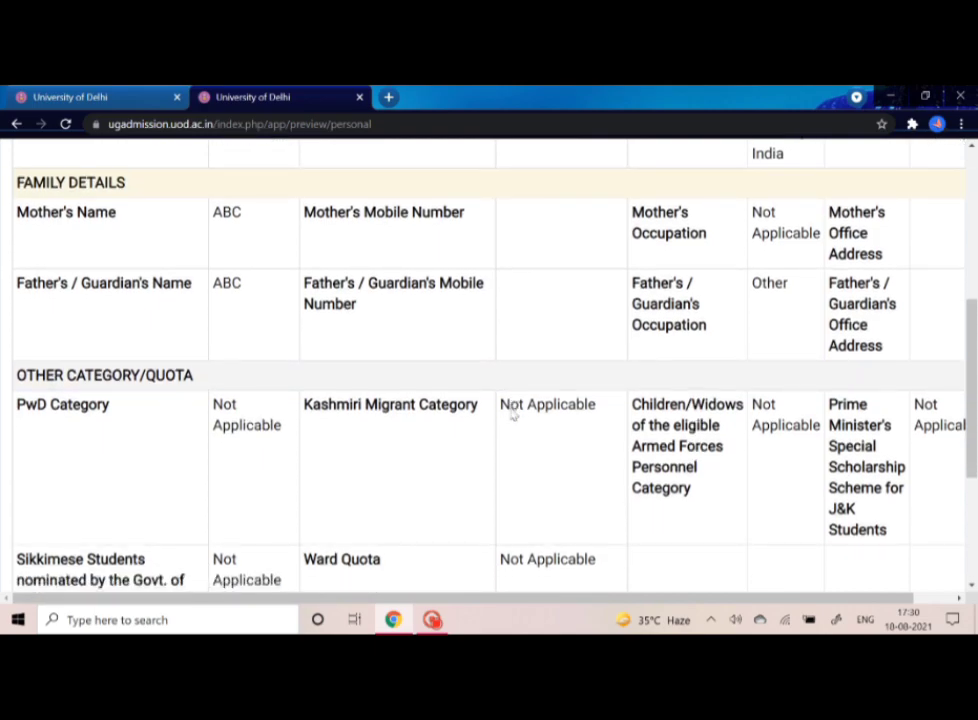
scroll(512, 414, "down", 3)
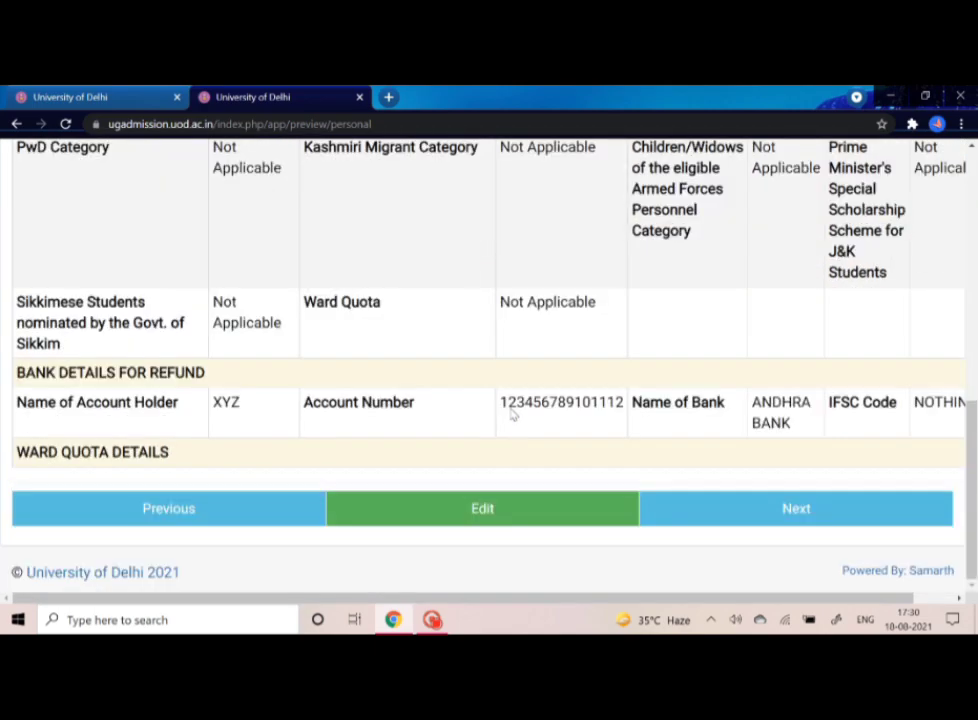
scroll(512, 414, "up", 2)
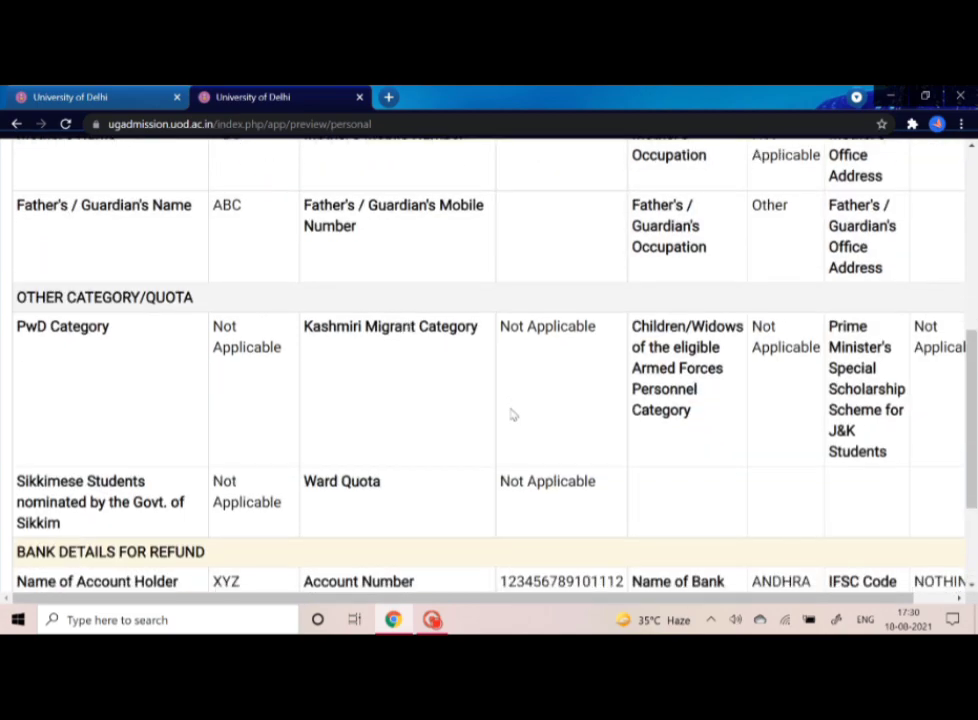
scroll(512, 414, "down", 2)
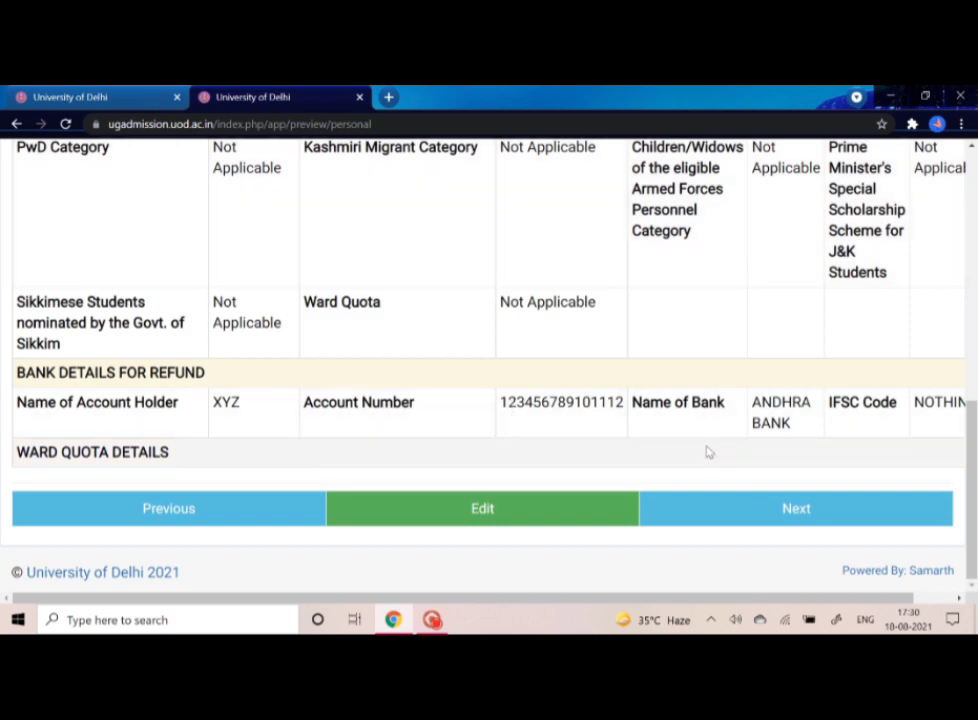
left_click(769, 516)
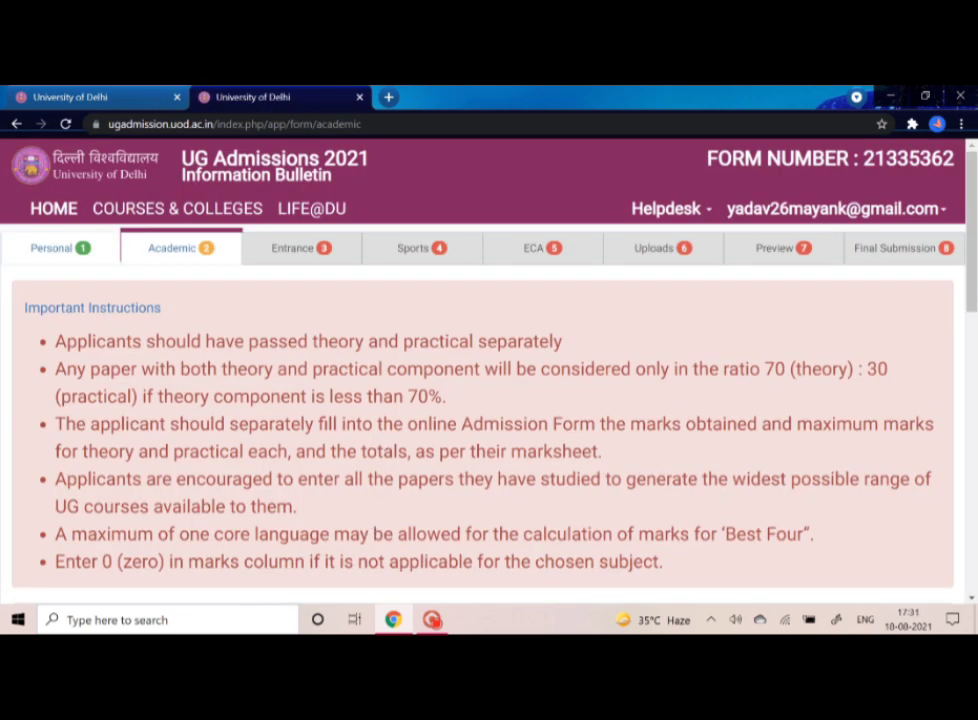
- Browse the Board of Education list in Examination Details, then reopen it to search
scroll(480, 400, "down", 3)
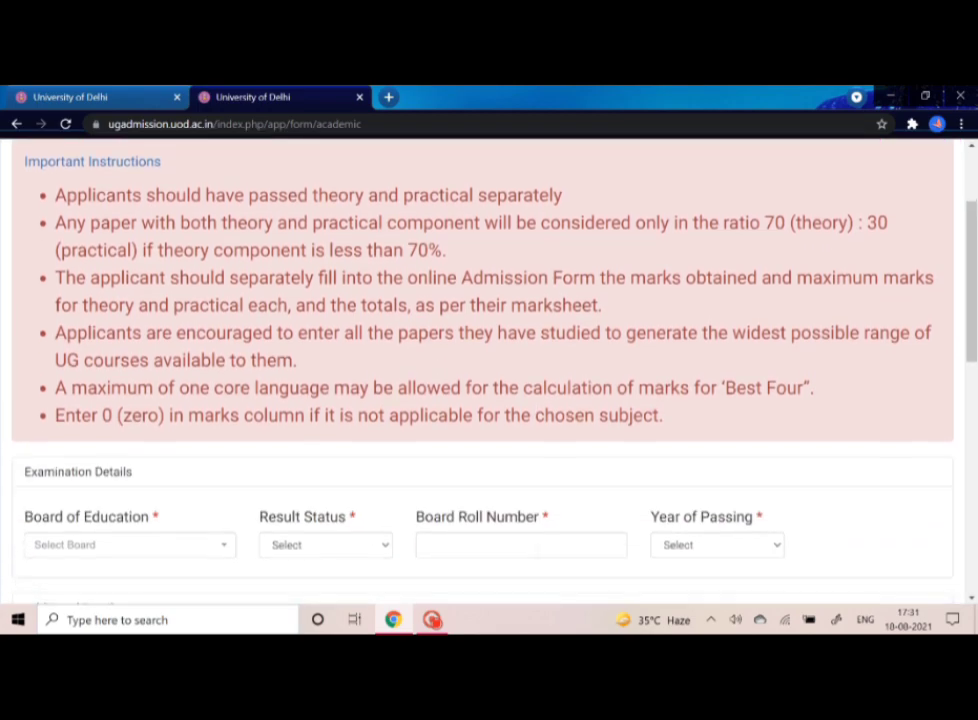
scroll(536, 549, "down", 4)
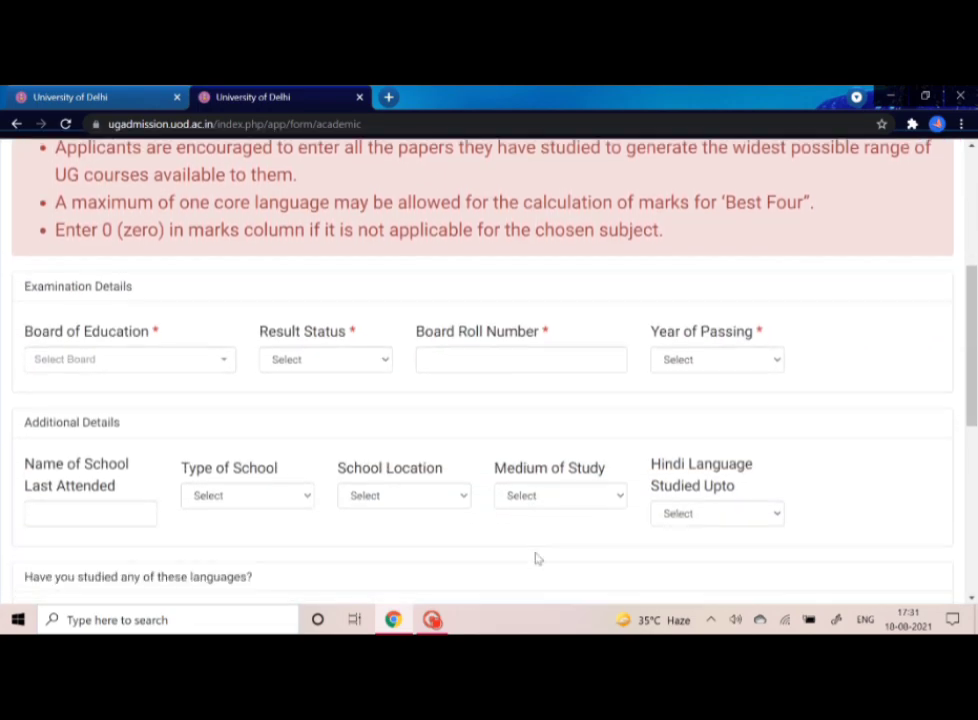
left_click(224, 361)
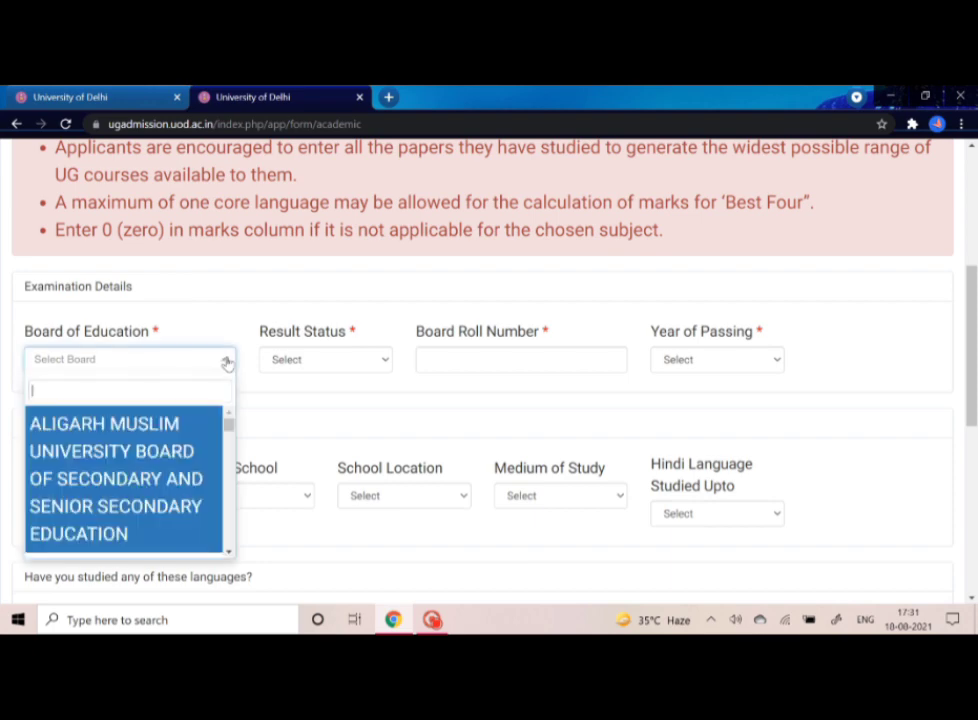
left_click(231, 555)
left_click_drag(230, 555, 230, 555)
left_click(139, 366)
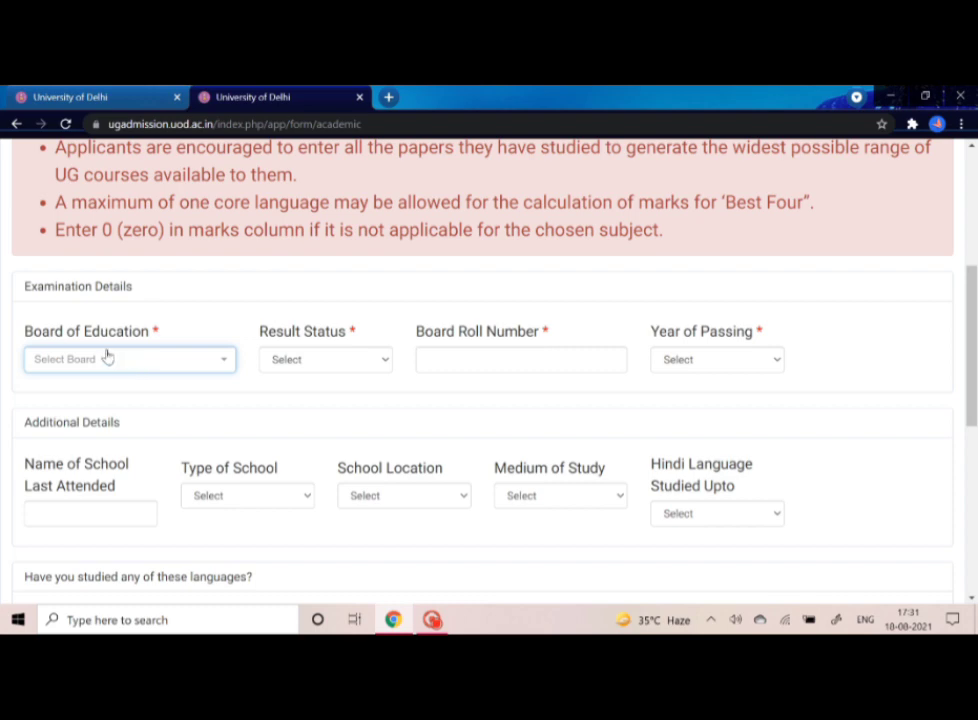
left_click(200, 361)
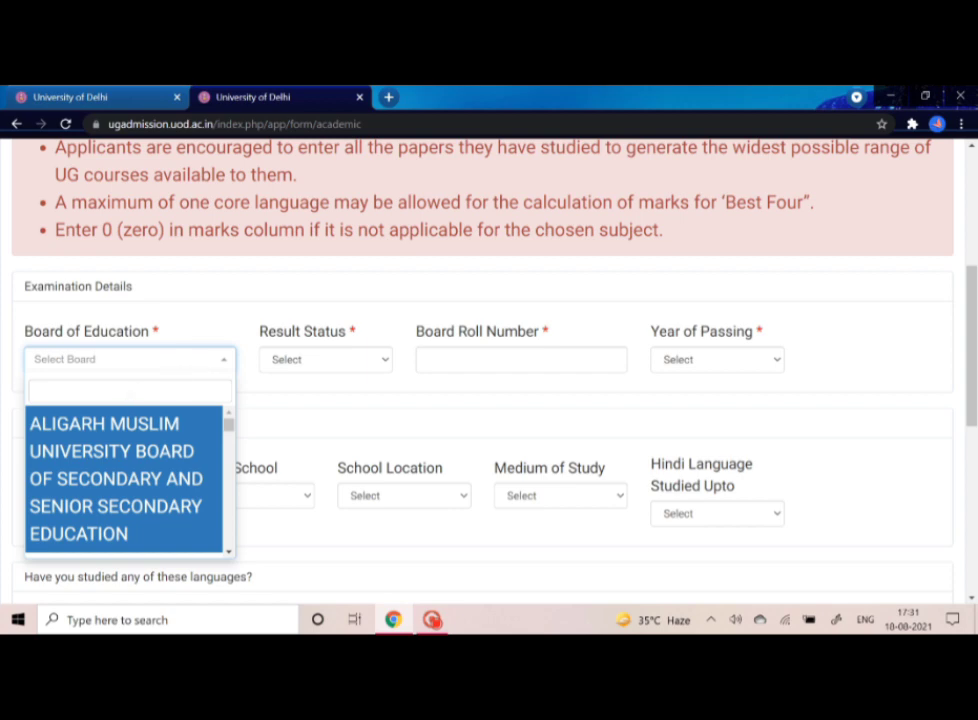
- Choose CBSE board, Passed result status, the board roll number and 2020 as year of passing
type("cb")
left_click(153, 436)
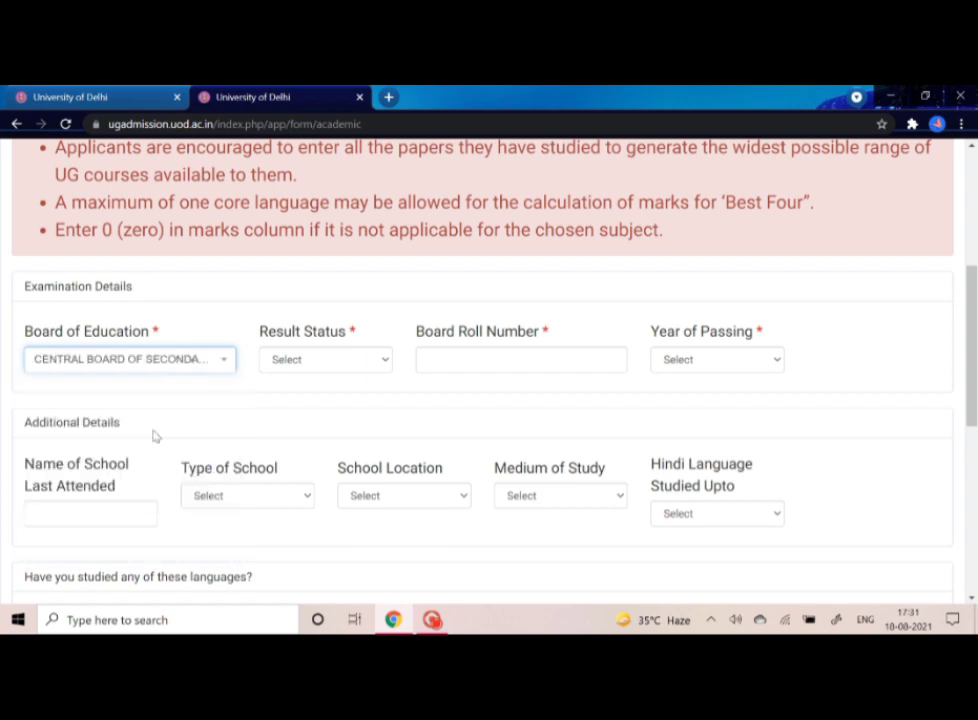
left_click(296, 358)
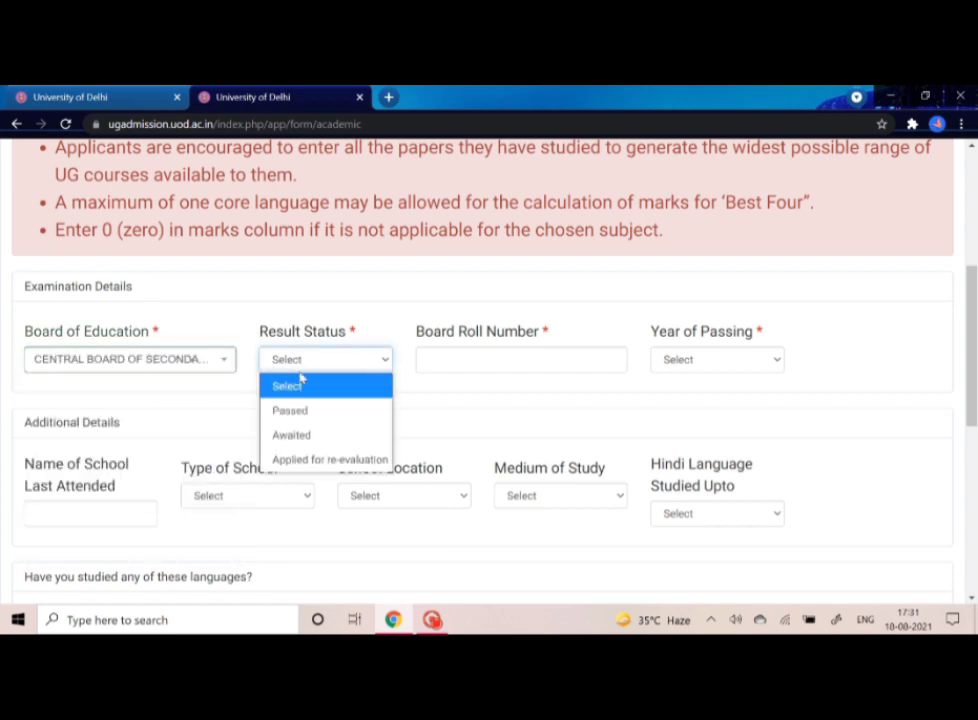
left_click(301, 410)
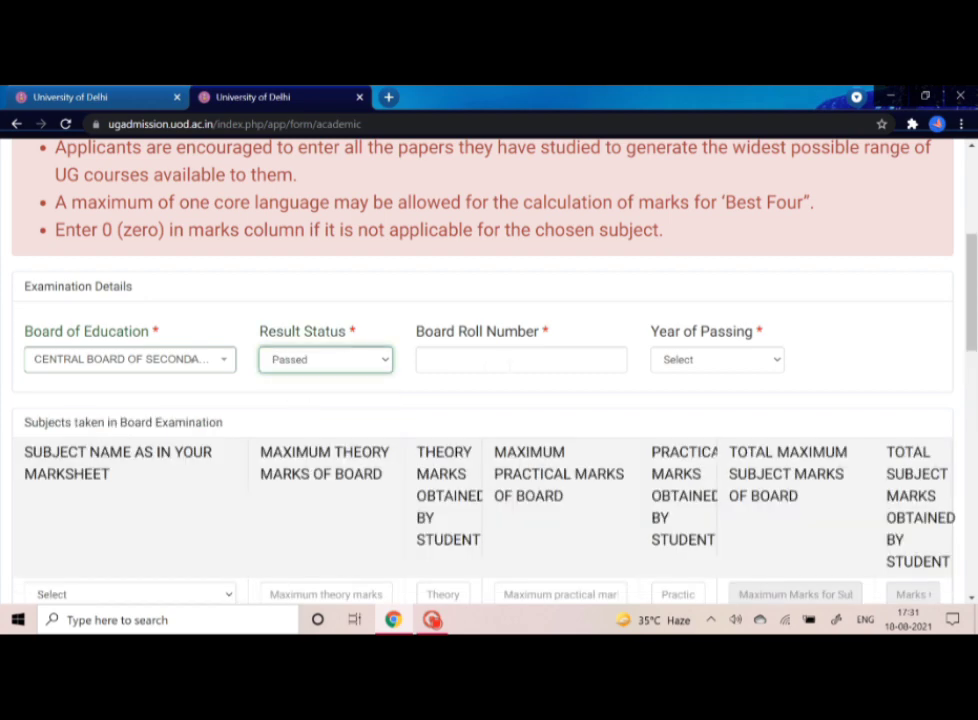
left_click(510, 362)
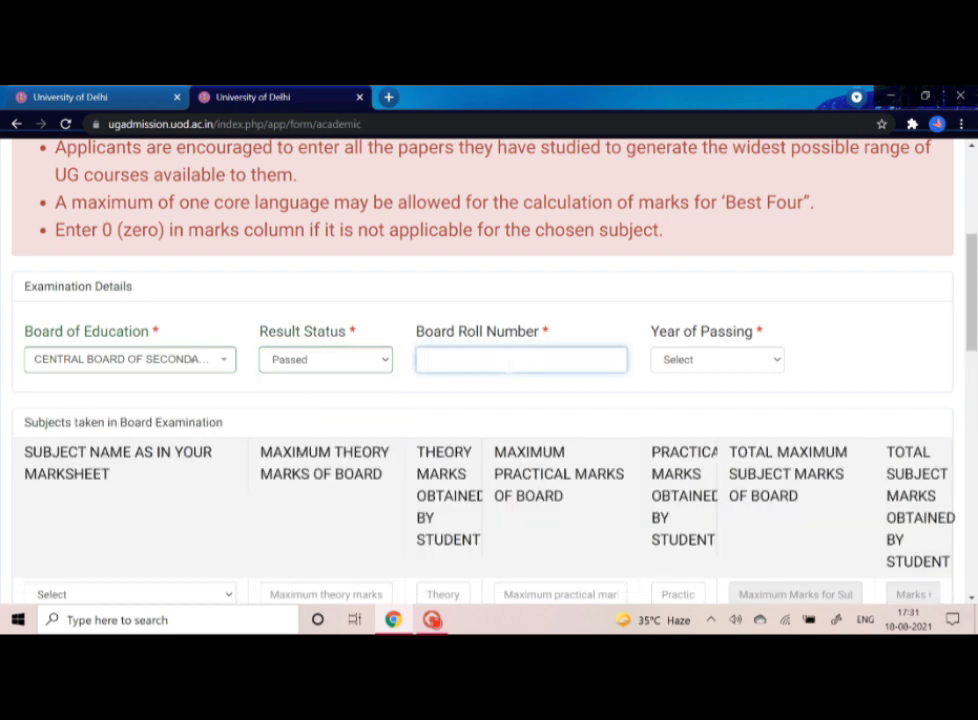
type("000000000000")
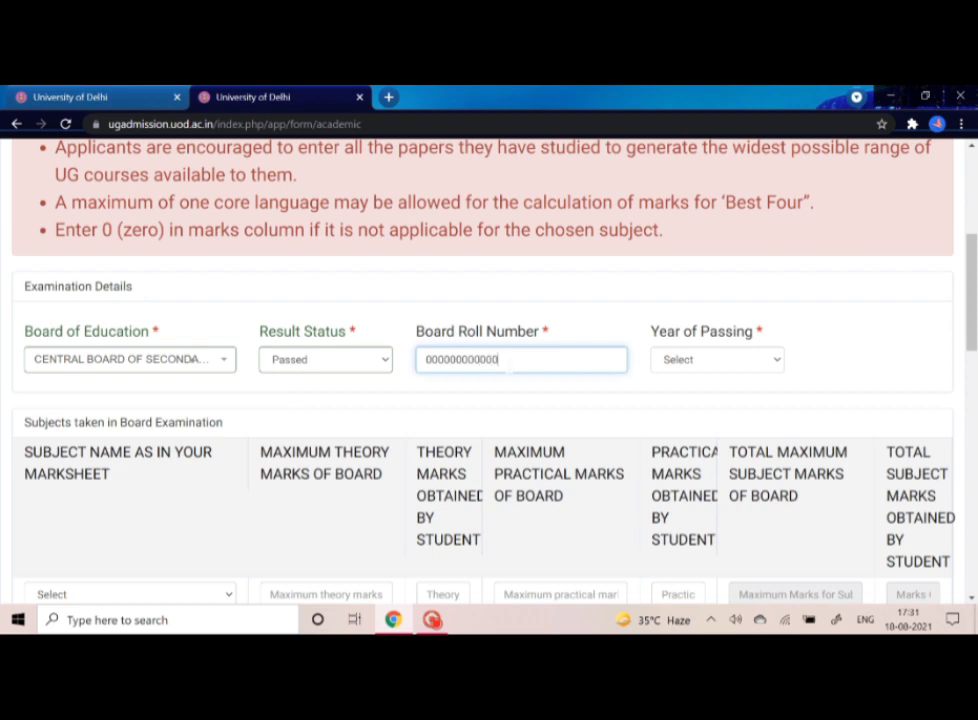
left_click(766, 358)
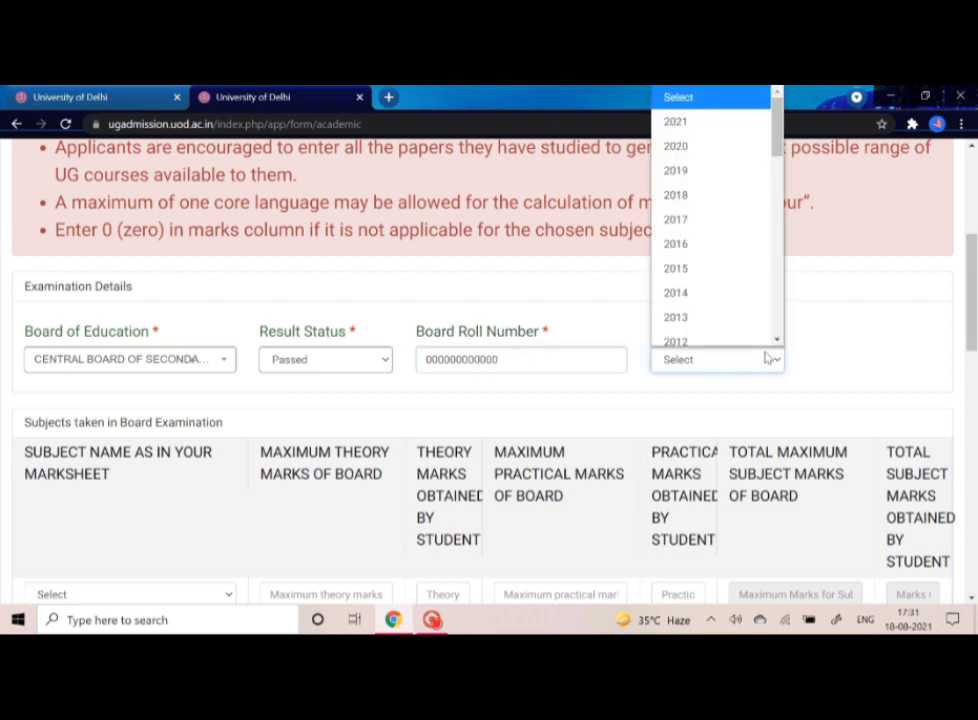
left_click(714, 138)
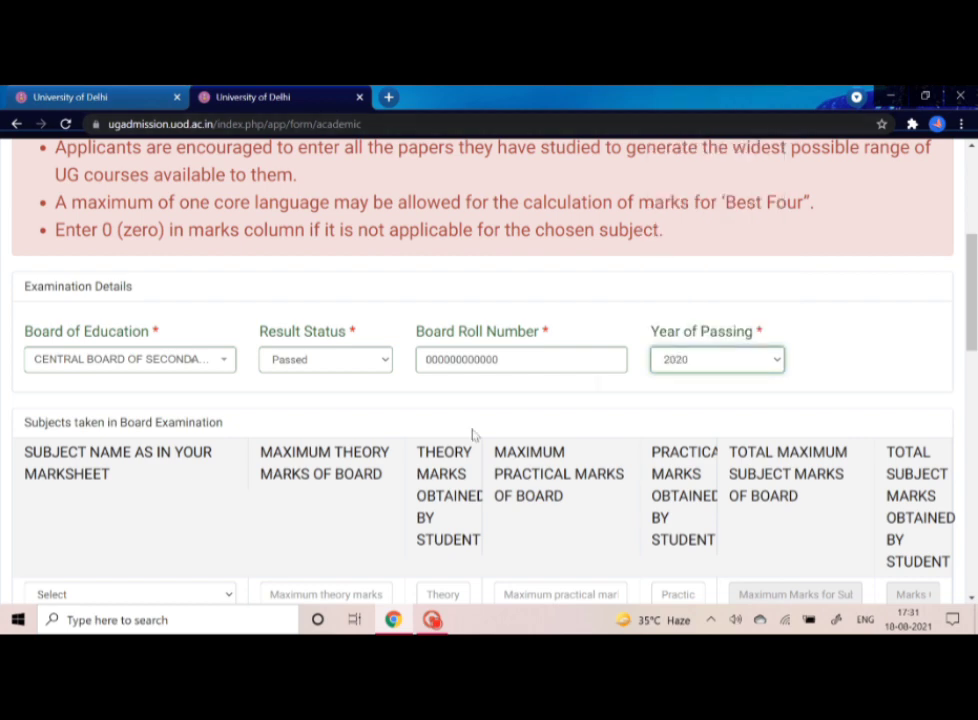
- Select ECONOMICS as the first subject
scroll(245, 529, "down", 1)
scroll(245, 529, "down", 3)
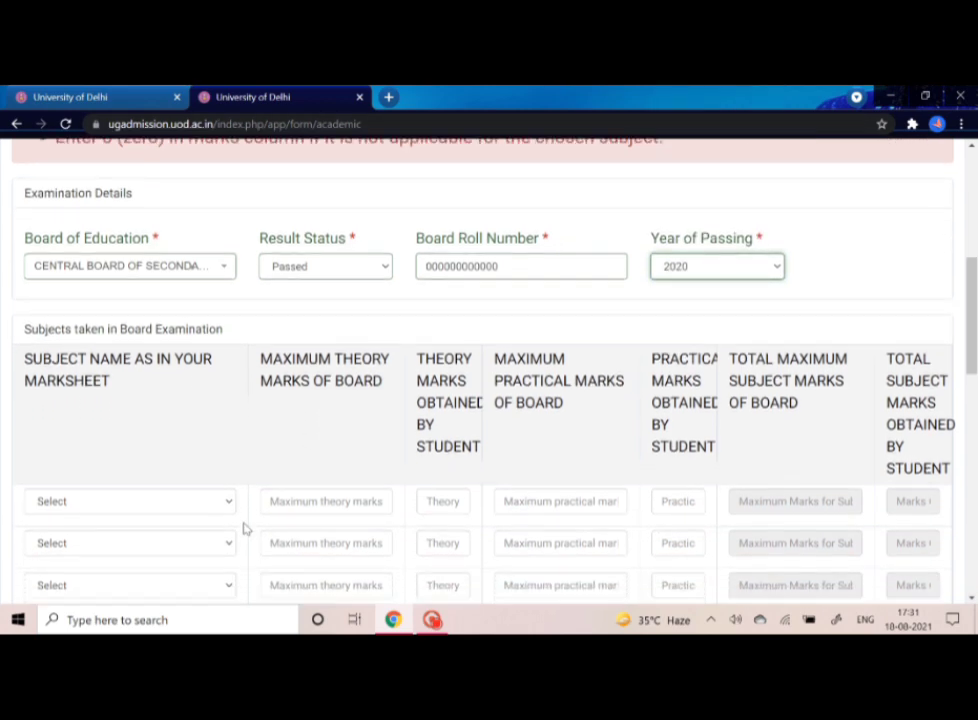
scroll(245, 529, "down", 1)
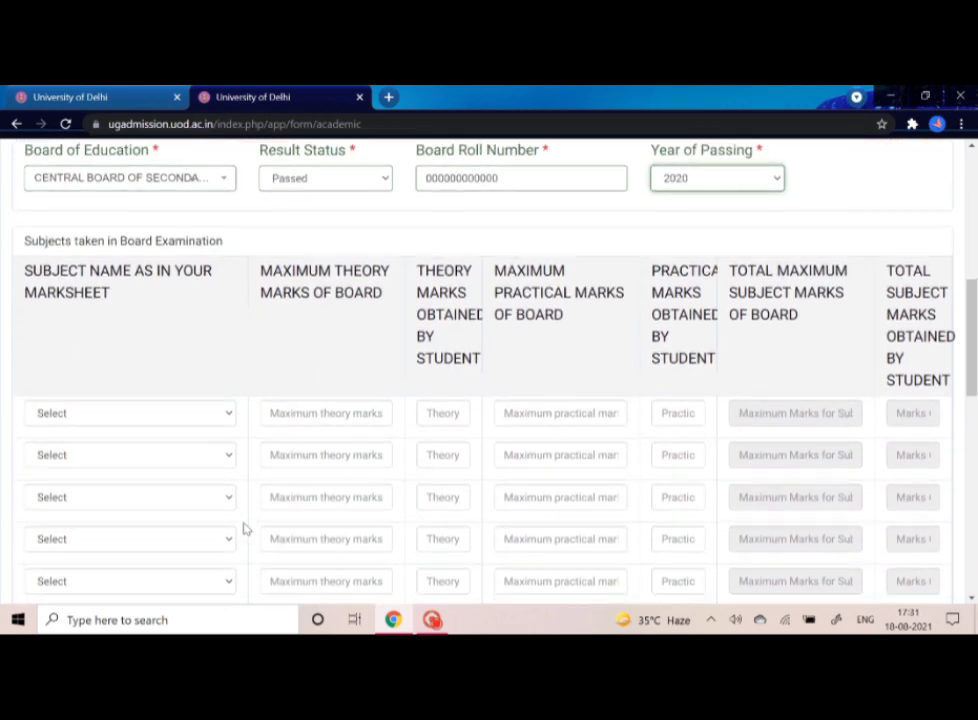
left_click(196, 414)
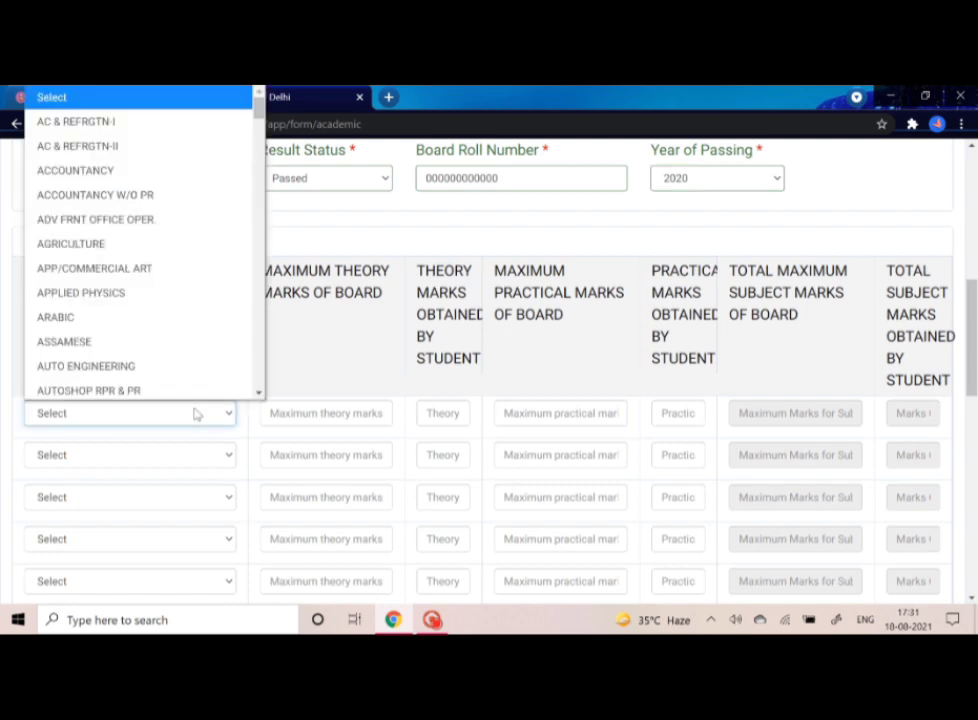
scroll(130, 347, "down", 3)
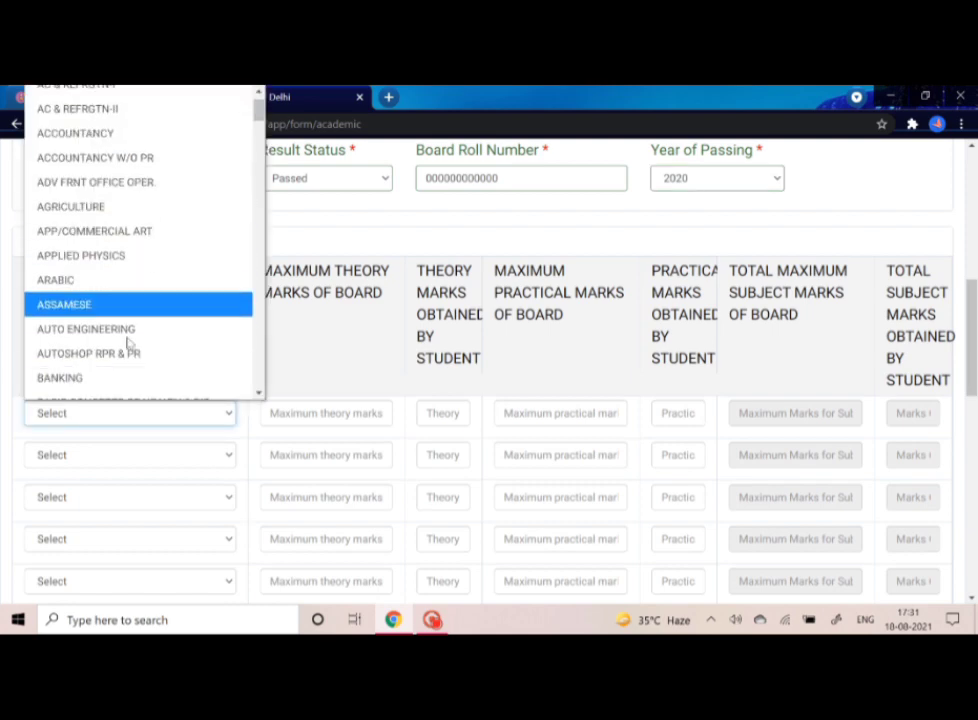
scroll(127, 344, "down", 3)
scroll(127, 344, "down", 8)
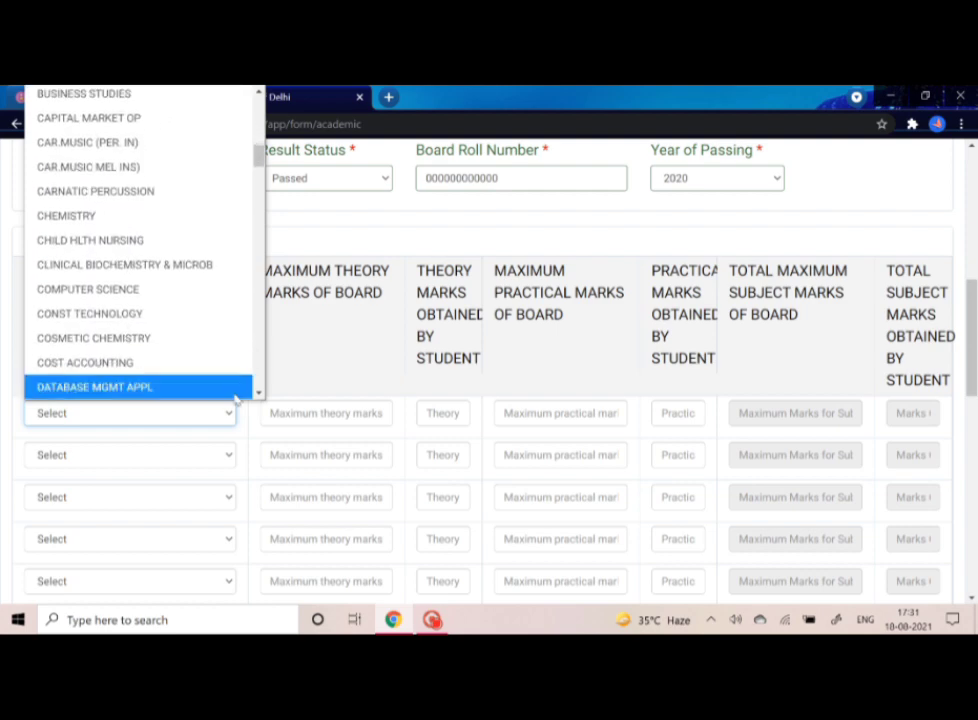
scroll(165, 333, "down", 2)
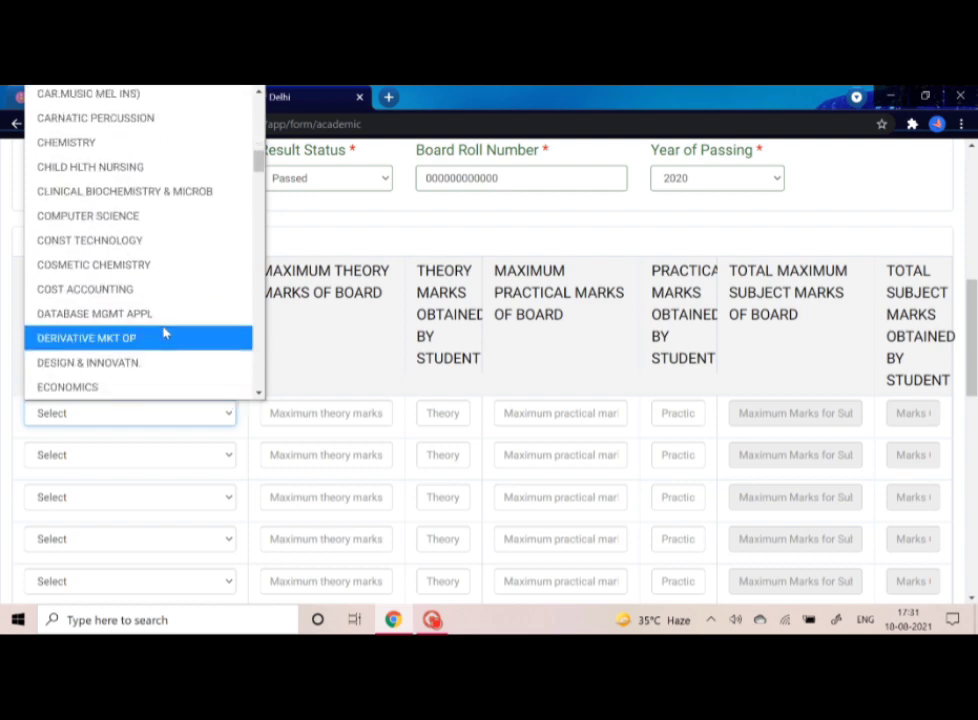
left_click(122, 387)
- Select ENGLISH CORE as the second subject
left_click(138, 466)
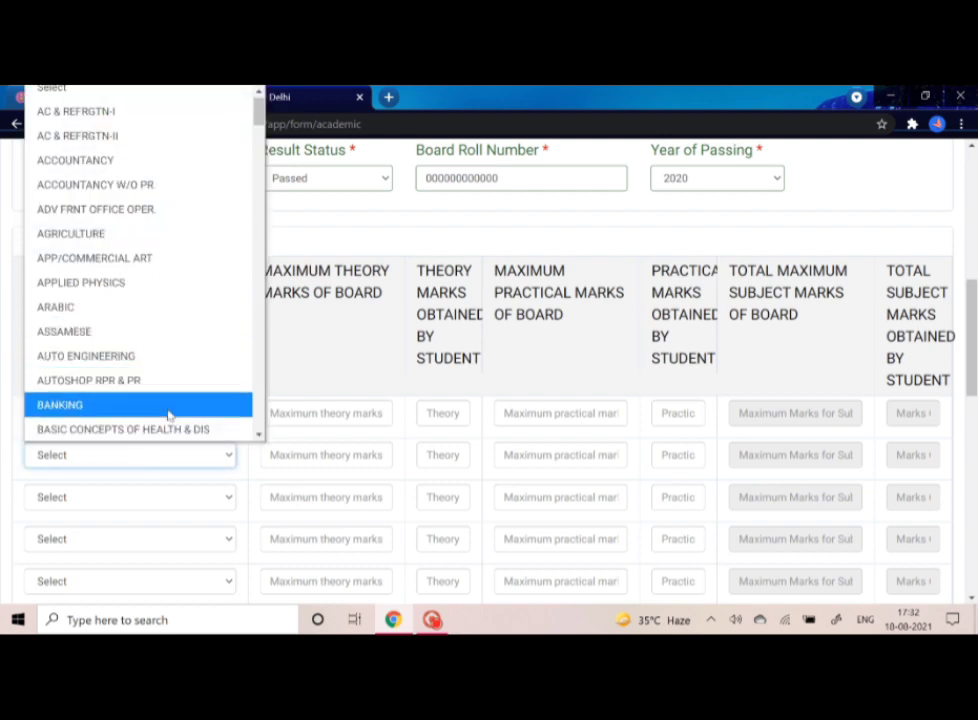
left_click(269, 453)
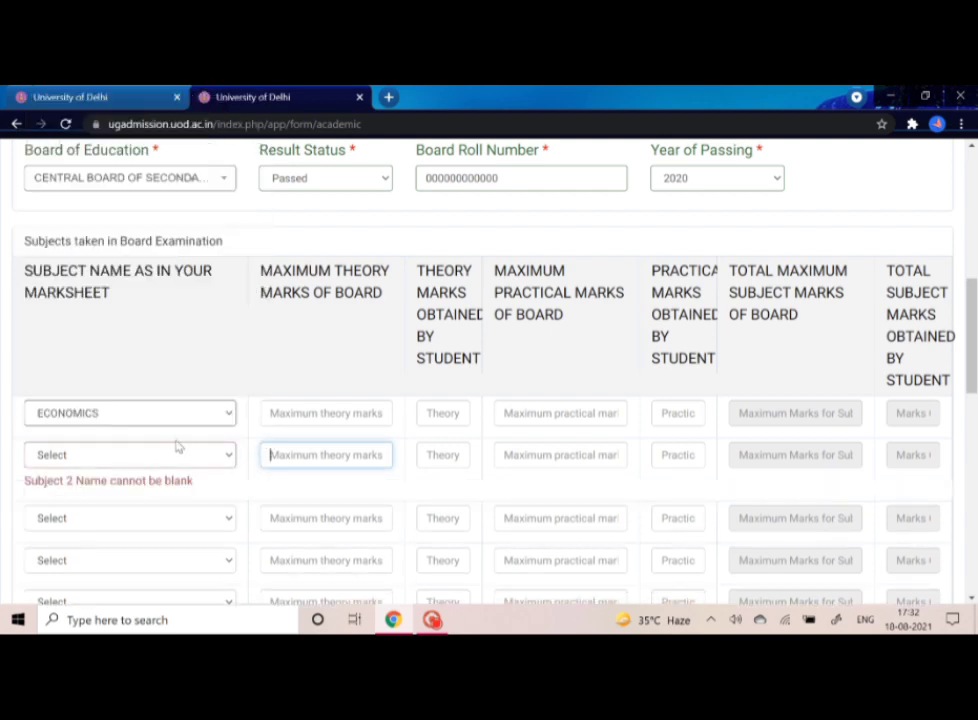
left_click(178, 449)
left_click(177, 457)
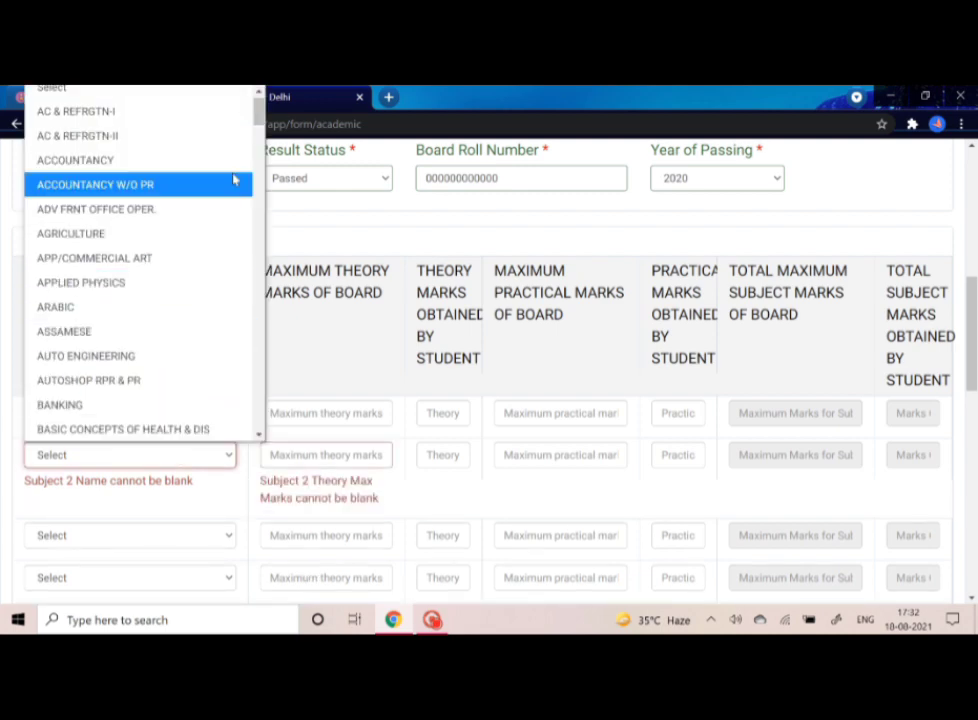
scroll(152, 406, "down", 5)
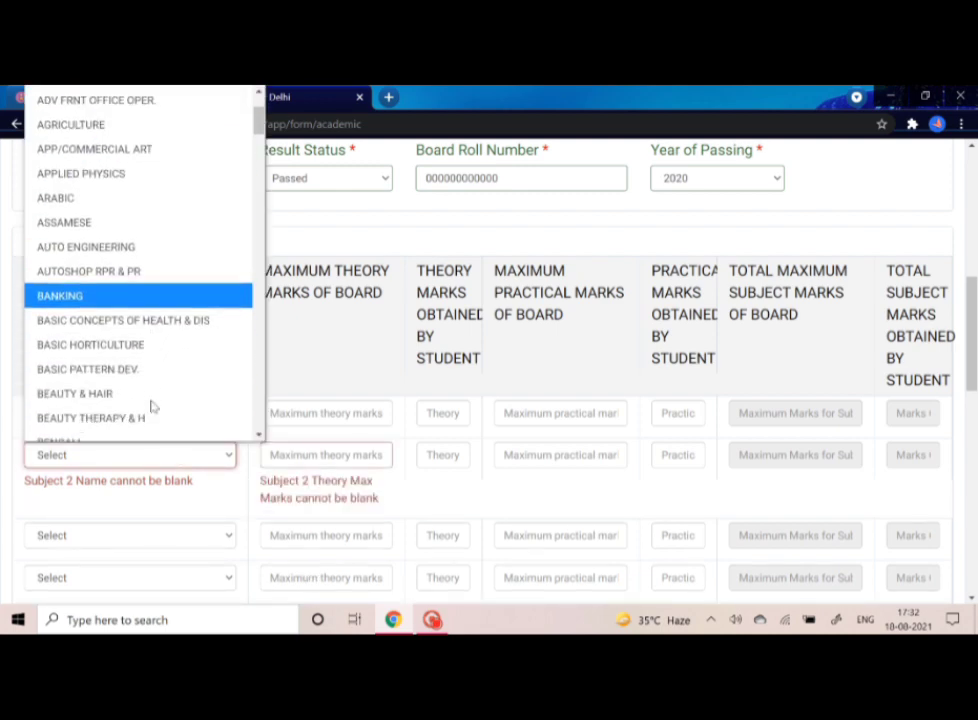
scroll(152, 406, "down", 3)
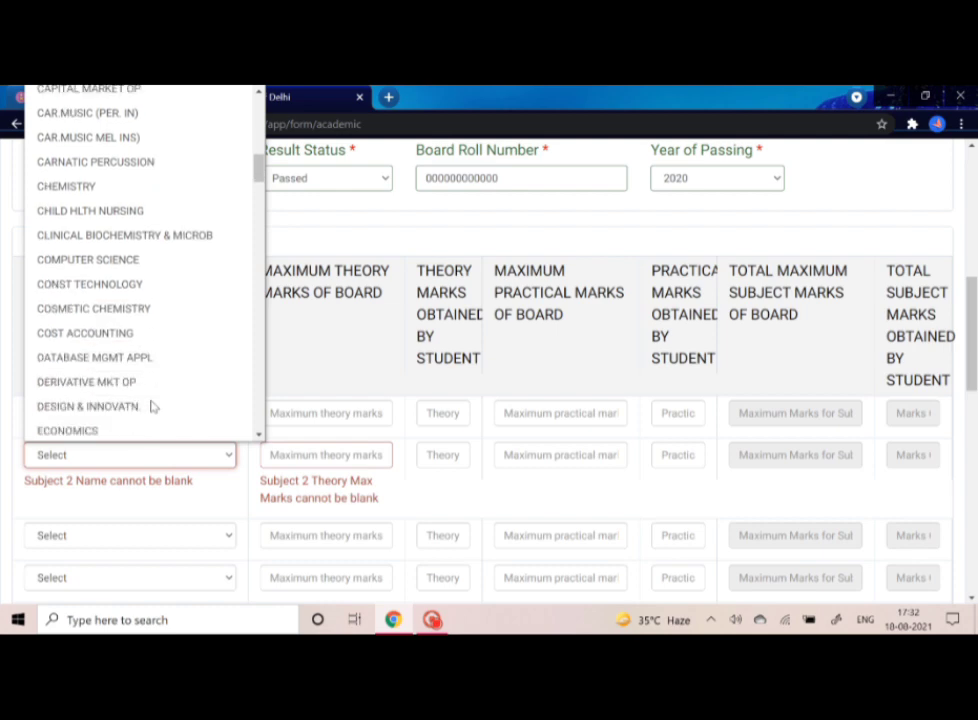
scroll(100, 428, "down", 3)
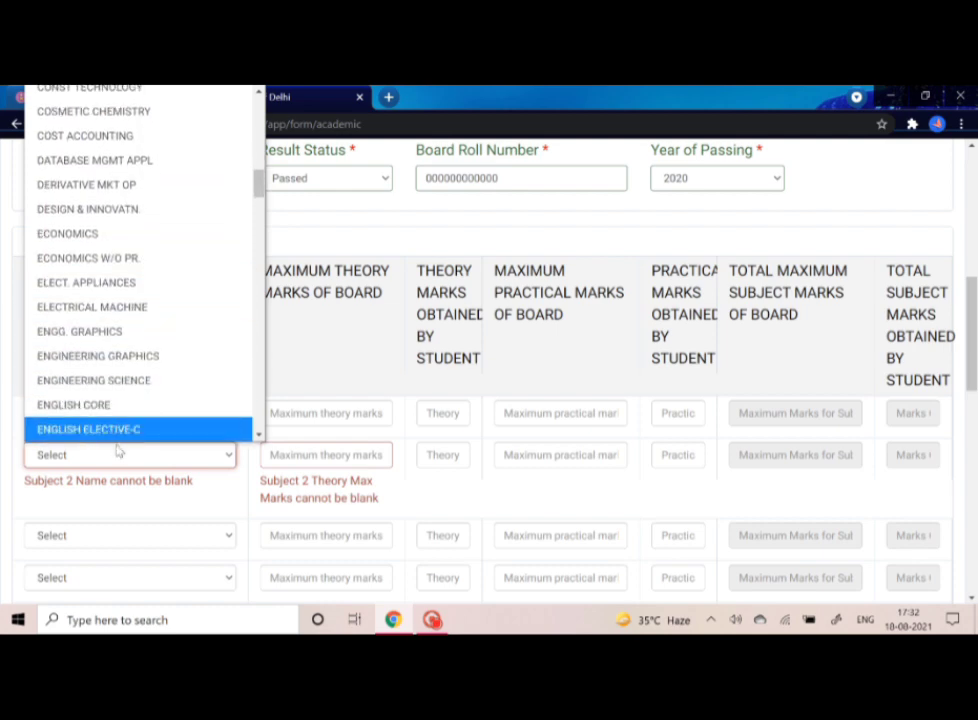
left_click(124, 404)
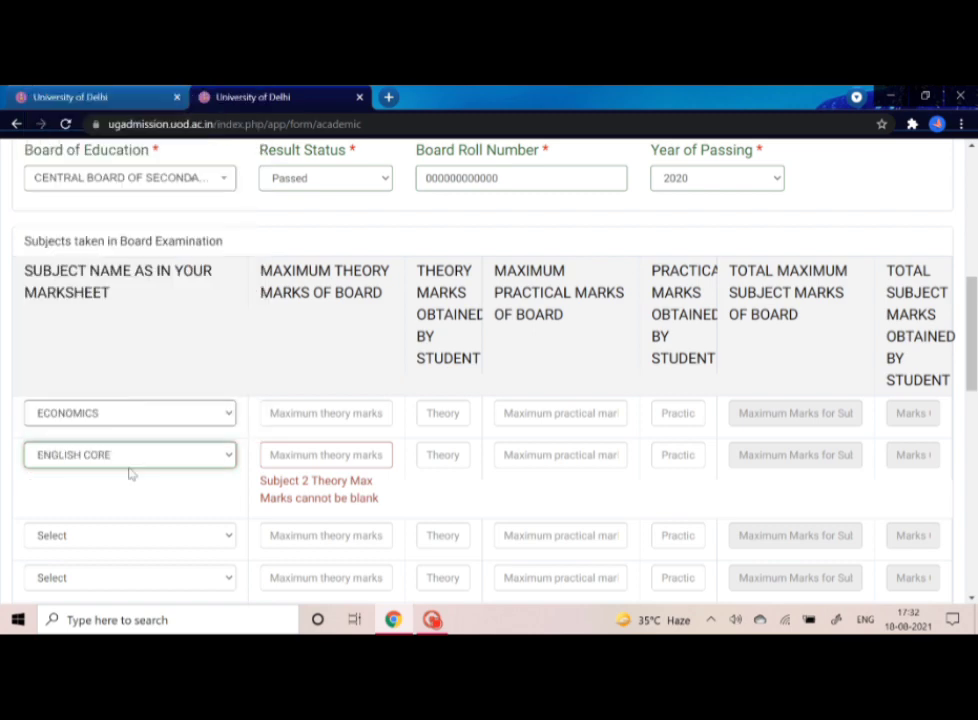
- Select HINDI CORE as the third subject
left_click(147, 537)
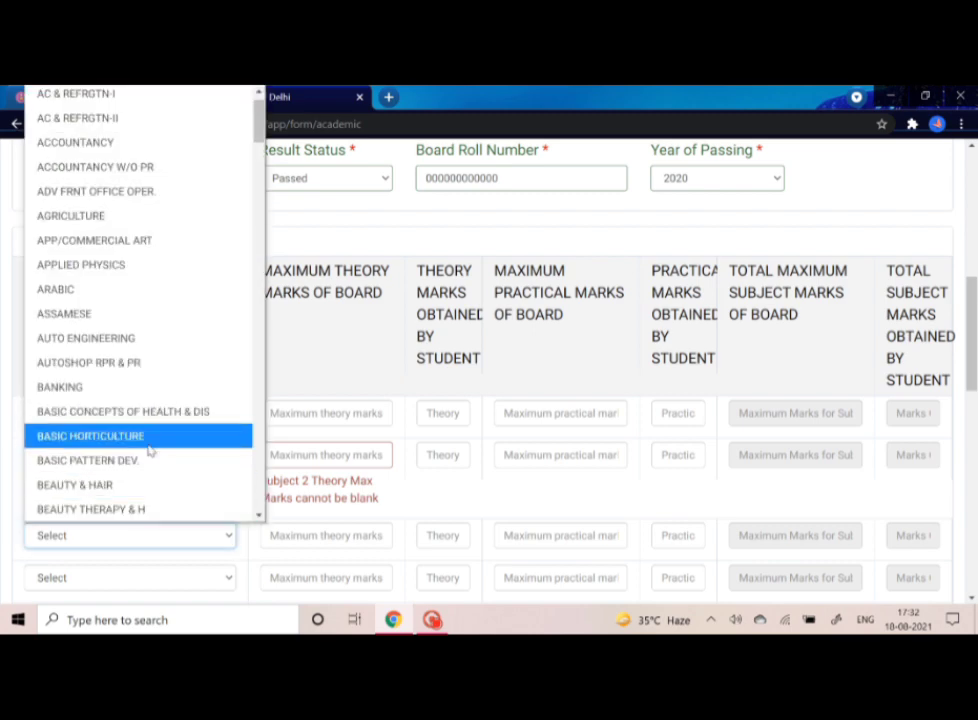
scroll(258, 518, "down", 4)
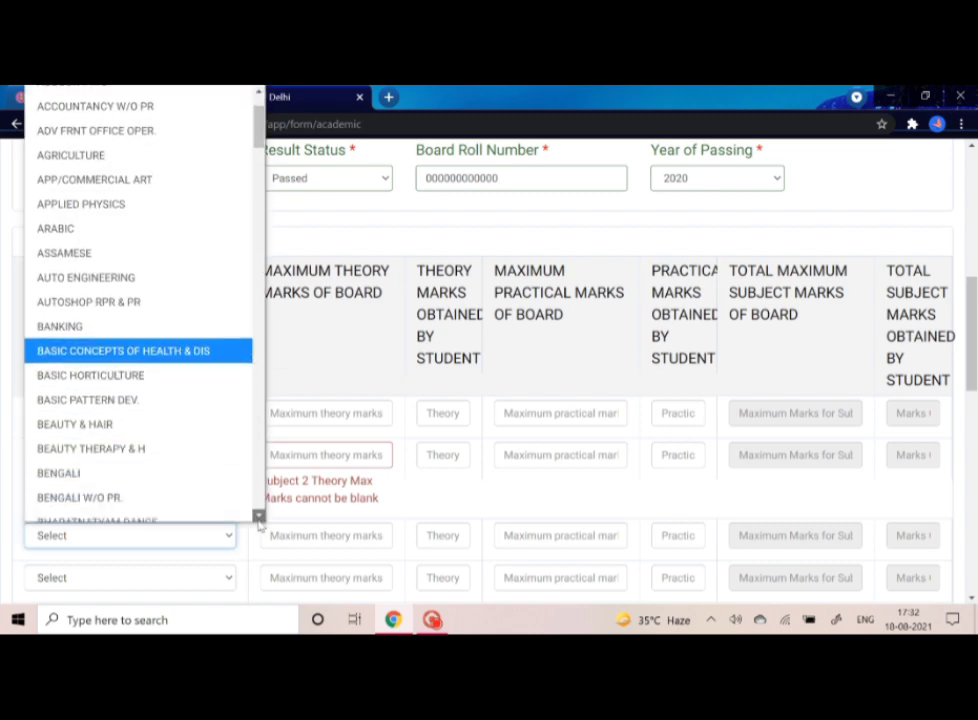
scroll(258, 518, "down", 5)
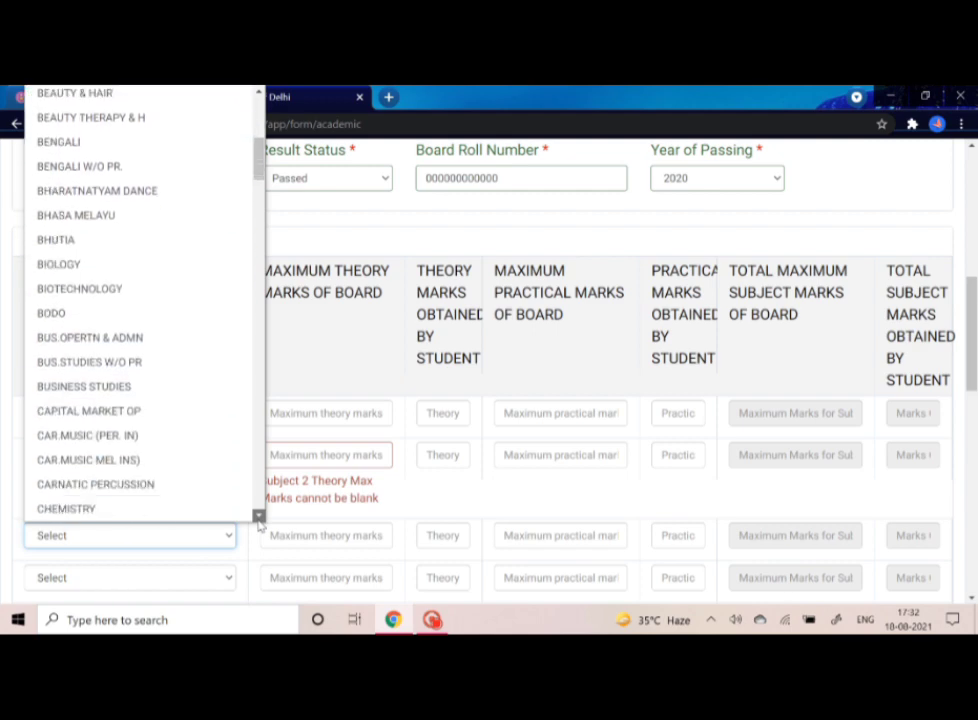
scroll(258, 518, "down", 4)
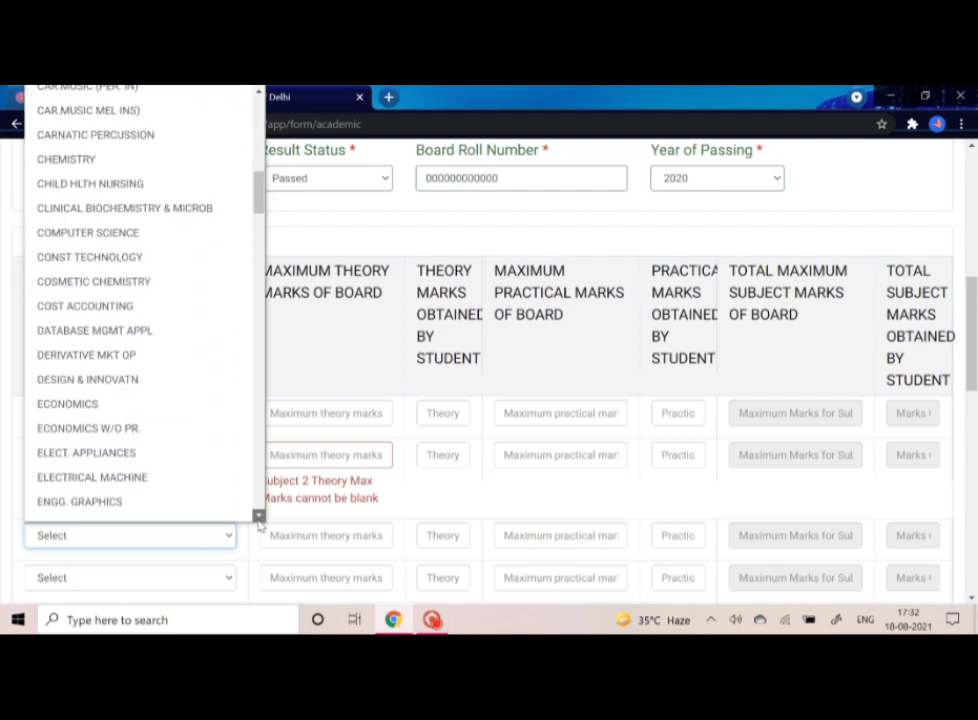
scroll(259, 524, "down", 4)
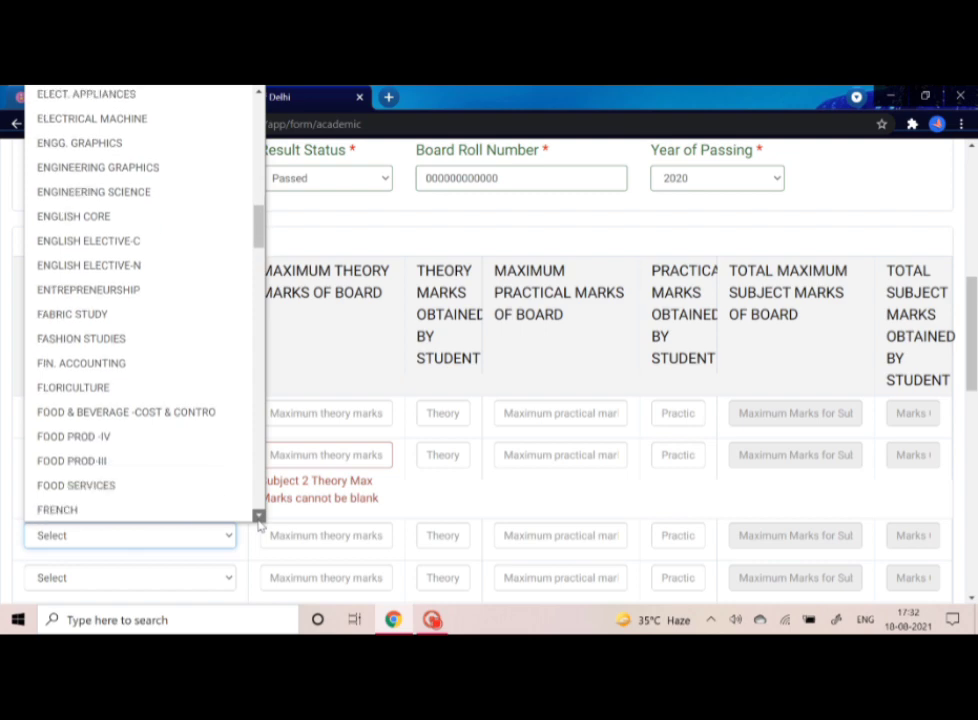
scroll(259, 524, "down", 3)
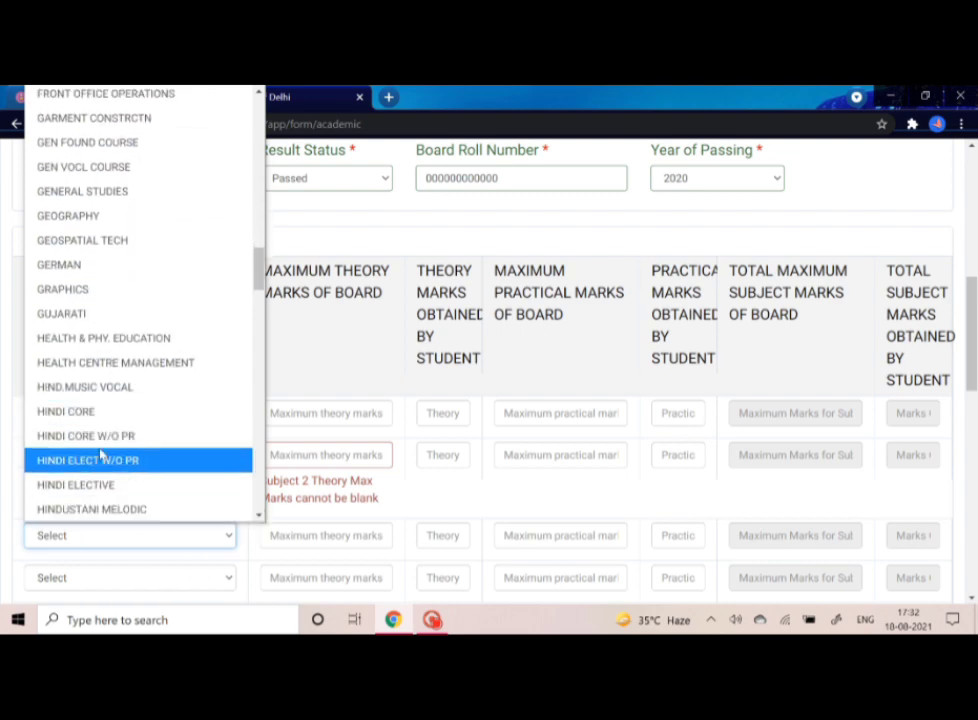
left_click(105, 413)
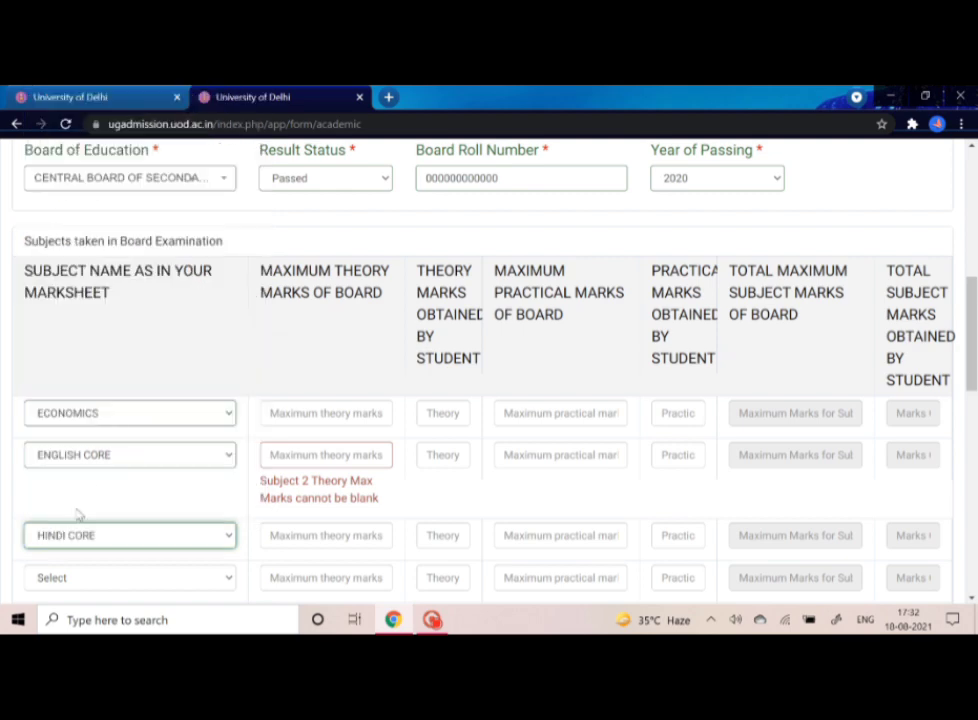
scroll(79, 515, "down", 1)
- Pick GEOGRAPHY as the fourth subject and enter marks 50, 69, 45, 60 and 30
left_click(100, 489)
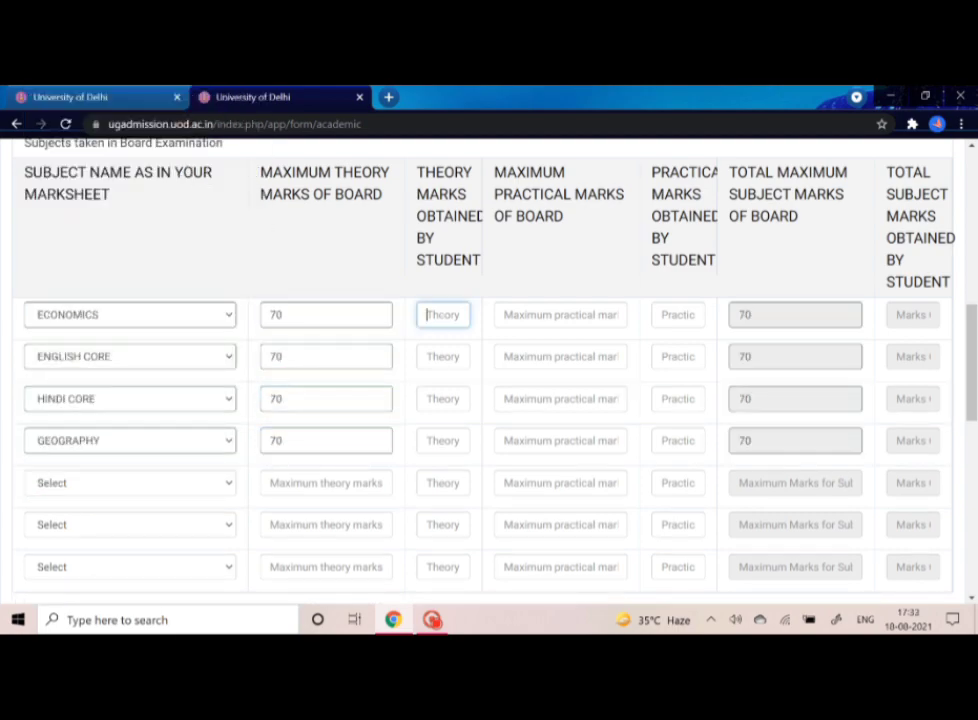
type("50")
left_click(443, 356)
type("69")
left_click(443, 398)
type("45")
left_click(443, 440)
type("60")
left_click(560, 315)
type("30")
left_click(560, 356)
type("30")
left_click(560, 399)
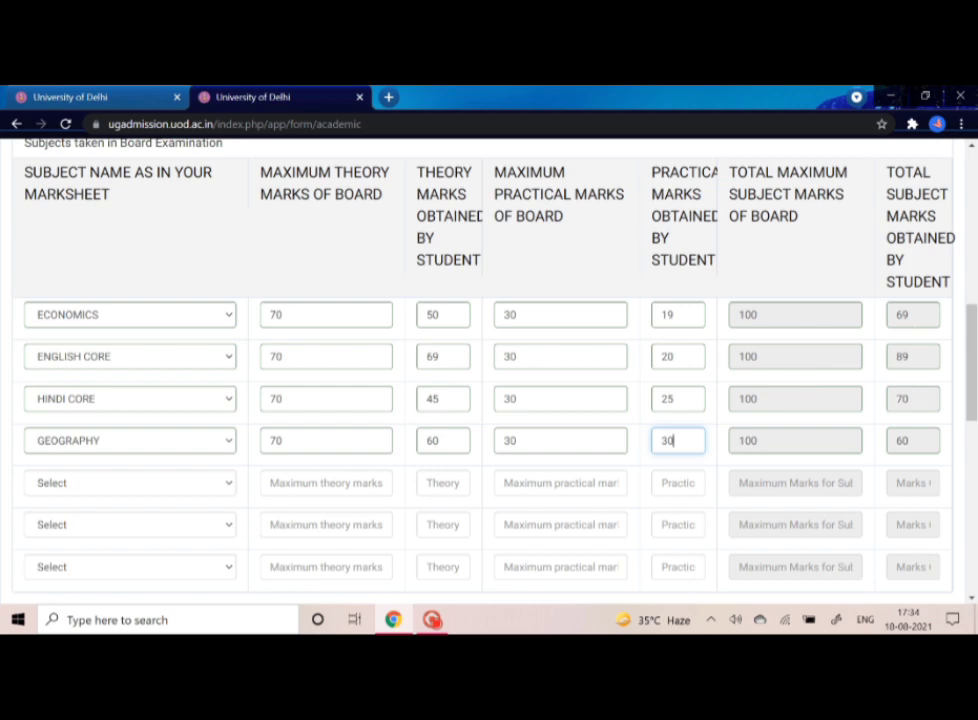
- Enter school name 'abc', school type Other, location NCT Delhi, English medium, Hindi up to Class X
scroll(722, 528, "down", 2)
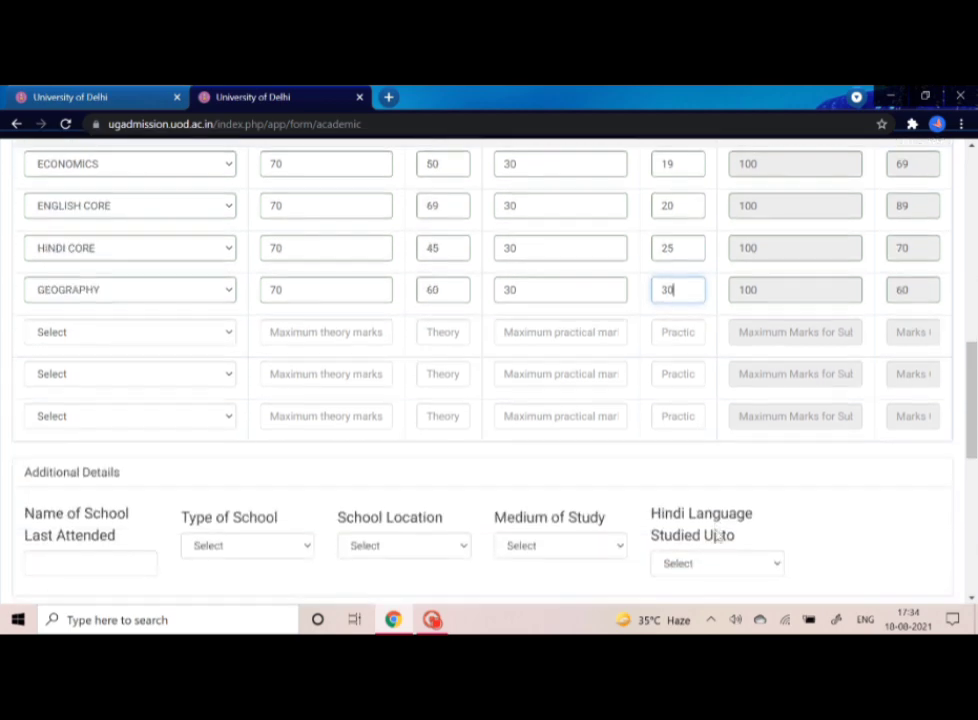
scroll(718, 536, "down", 3)
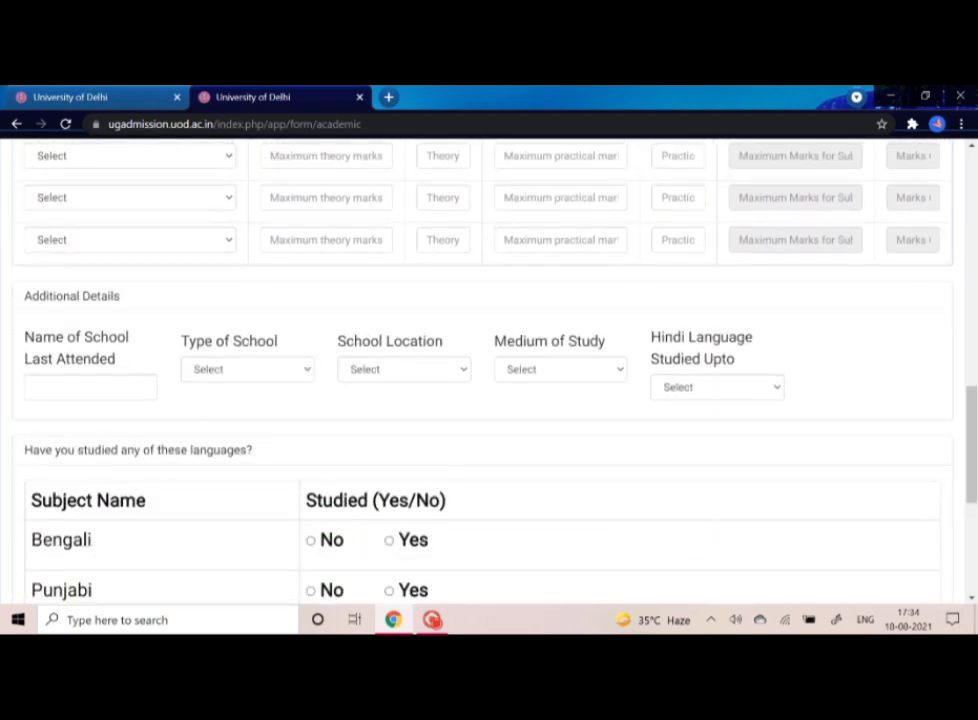
left_click(90, 387)
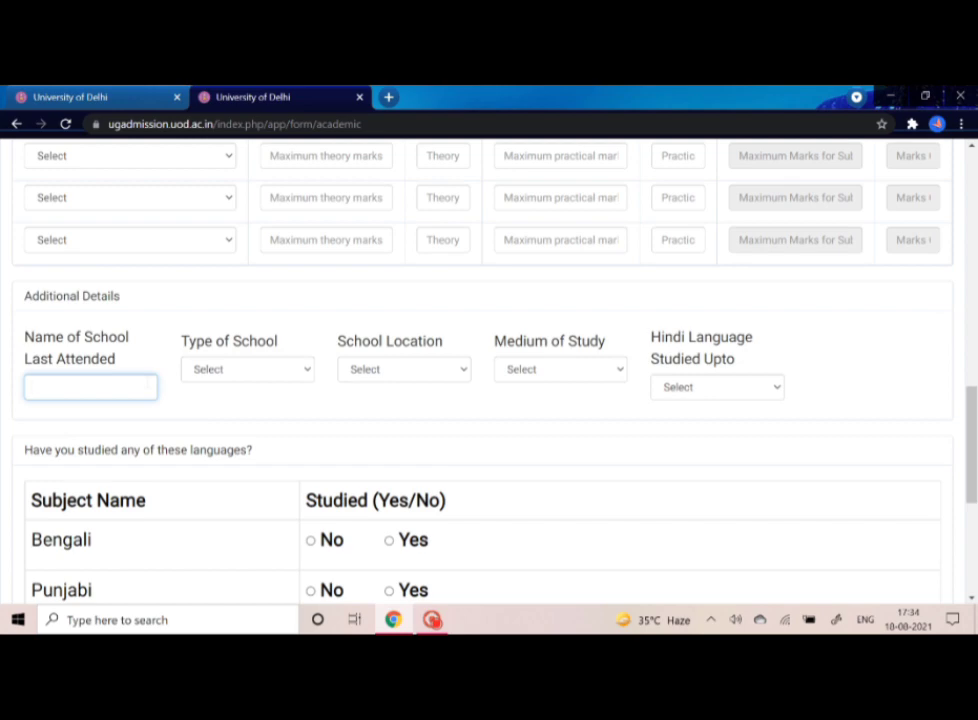
type("abc")
left_click(212, 370)
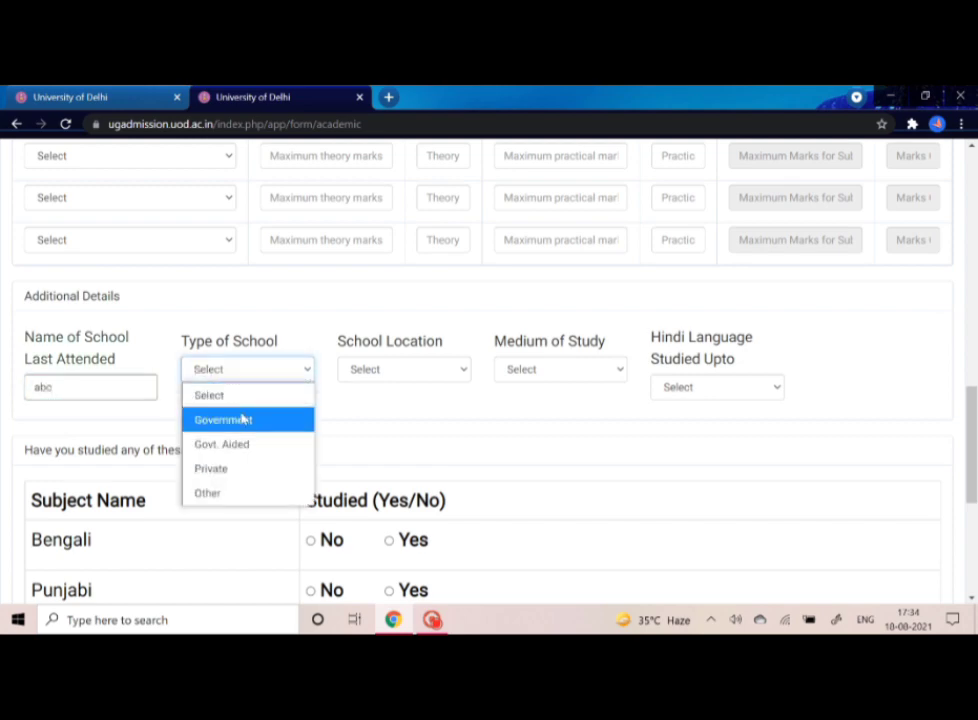
left_click(235, 489)
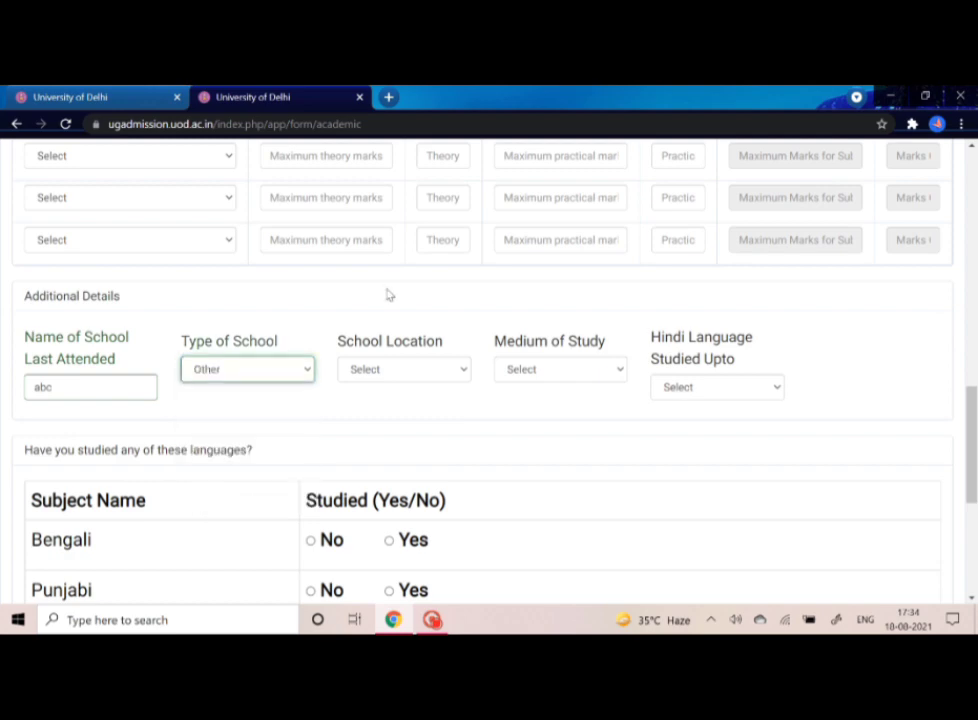
left_click(440, 364)
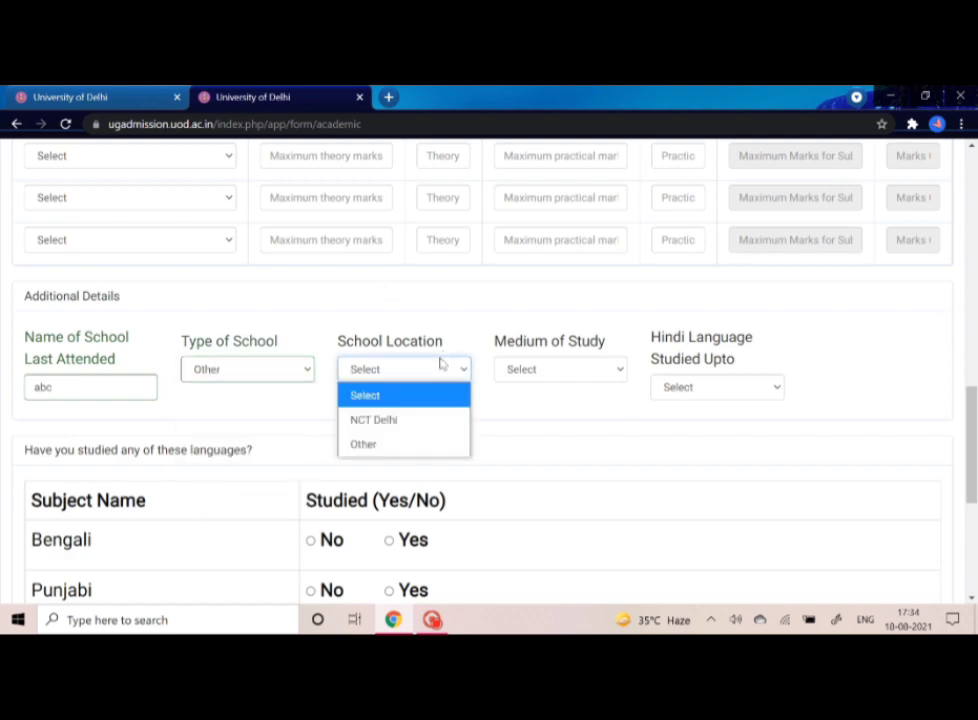
left_click(404, 433)
left_click(537, 370)
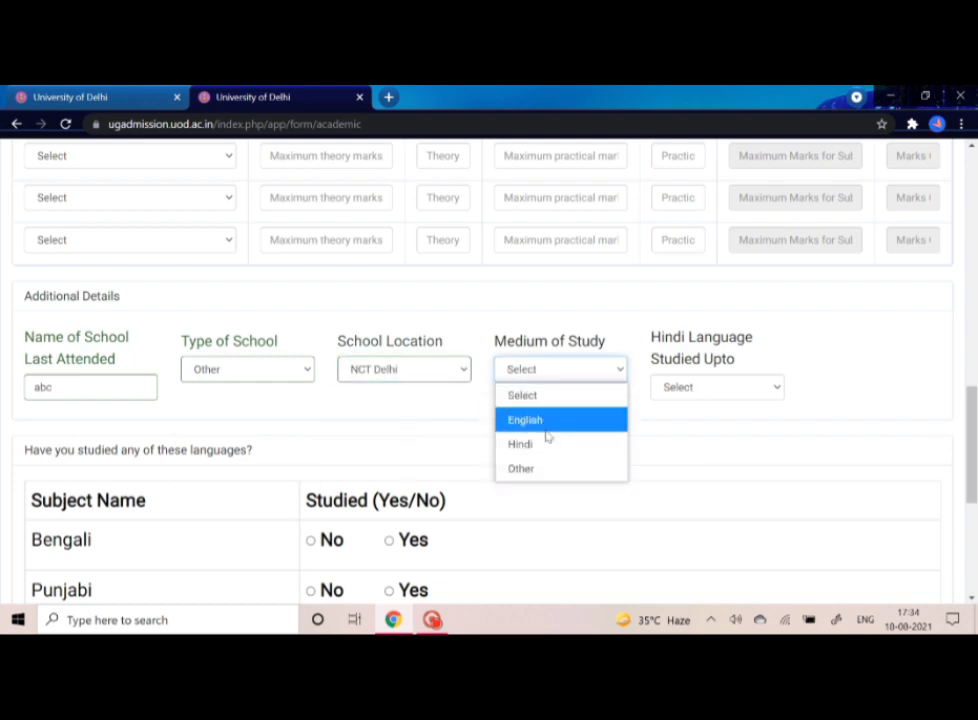
left_click(547, 422)
left_click(668, 392)
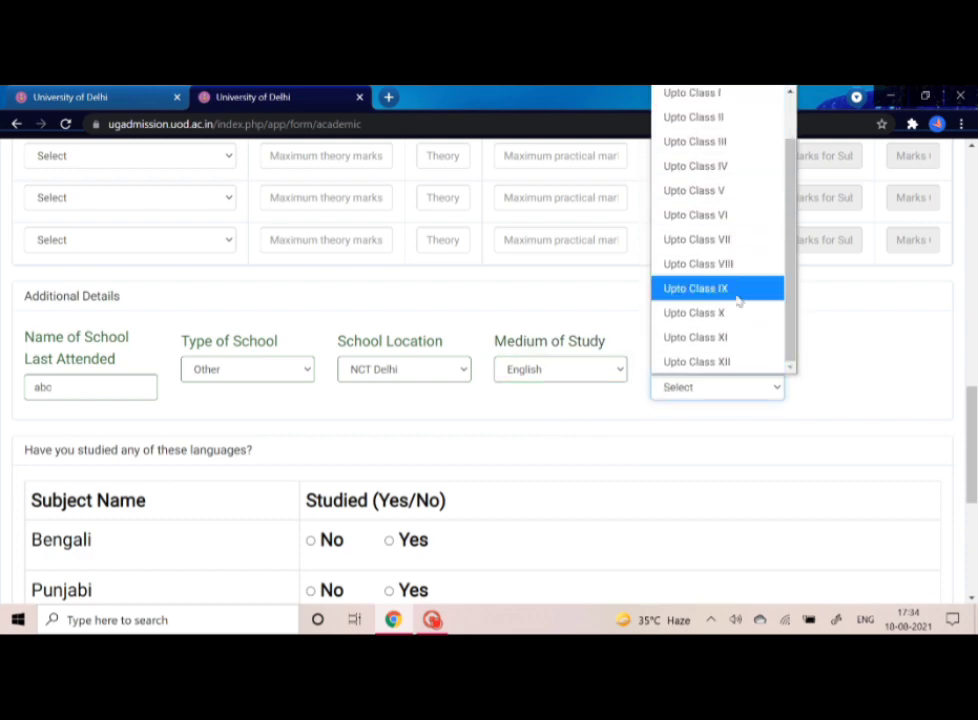
left_click(733, 314)
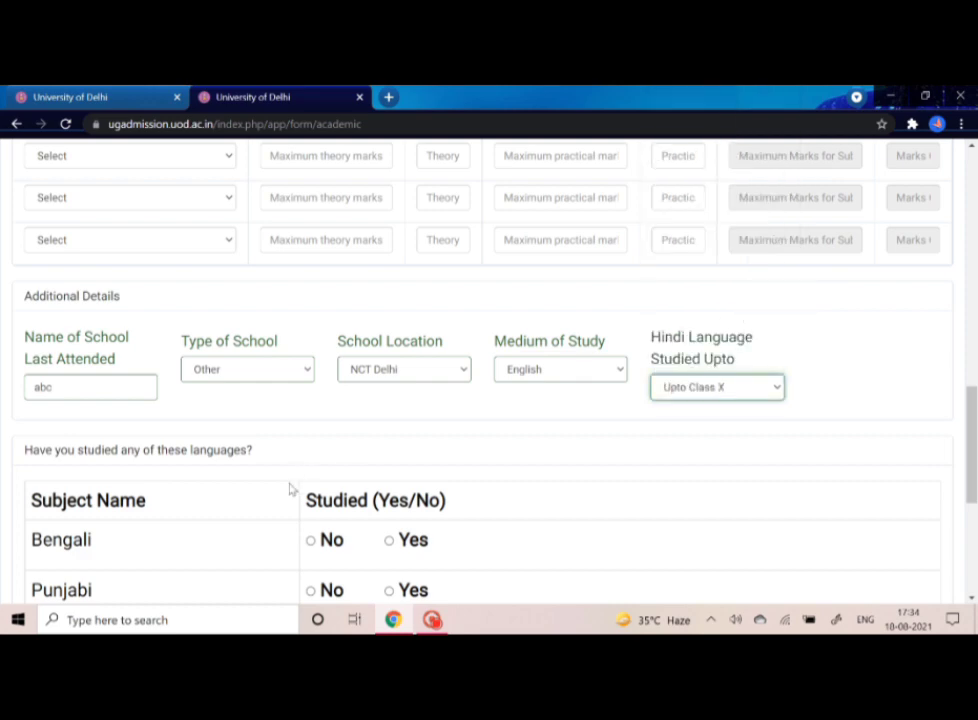
- Mark all six language rows, Bengali through Persian, as No and submit the Academic form
scroll(290, 489, "down", 3)
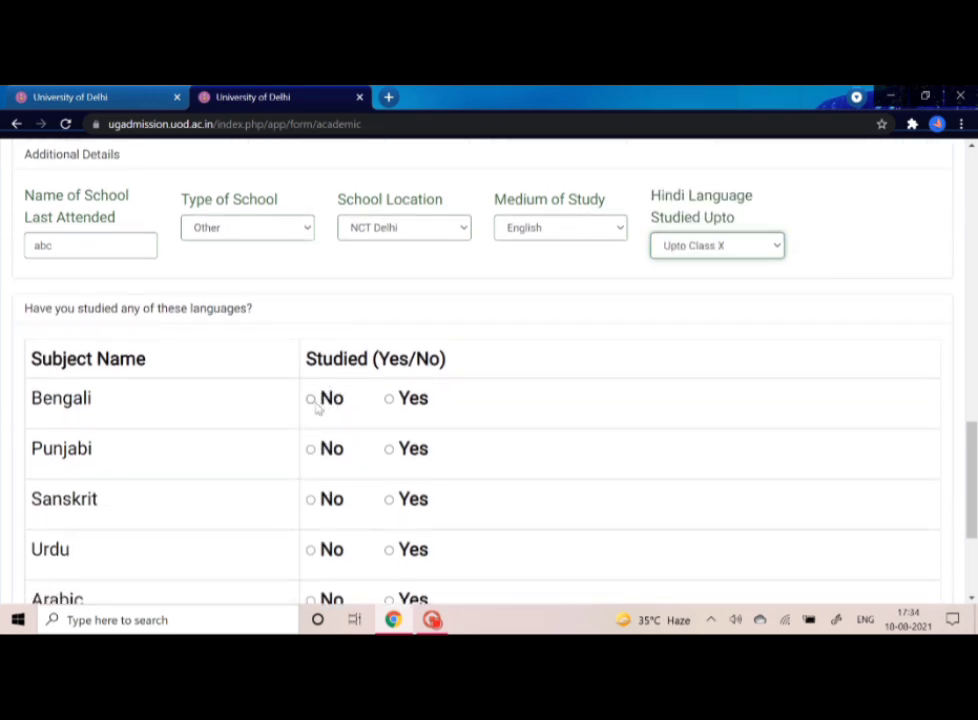
scroll(345, 500, "down", 2)
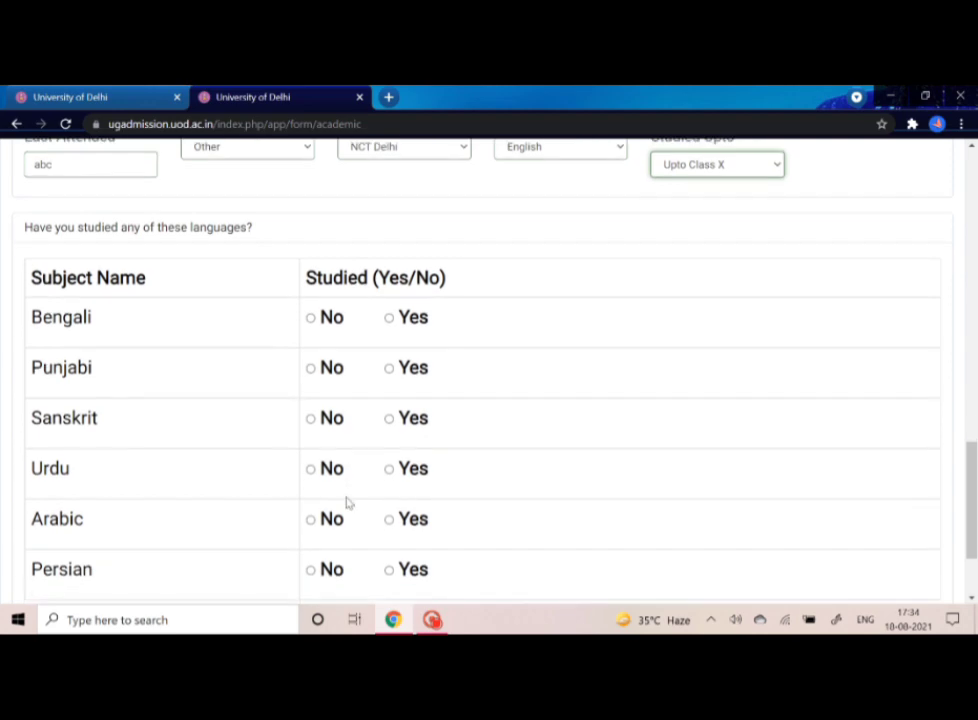
left_click(318, 322)
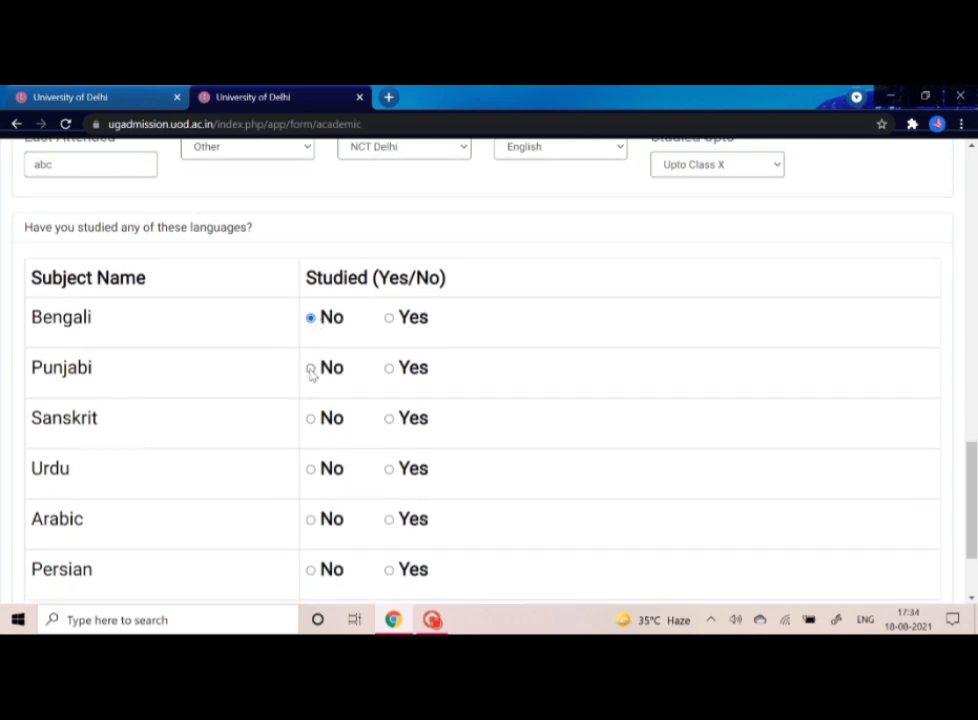
left_click(312, 371)
left_click(311, 420)
scroll(312, 426, "down", 2)
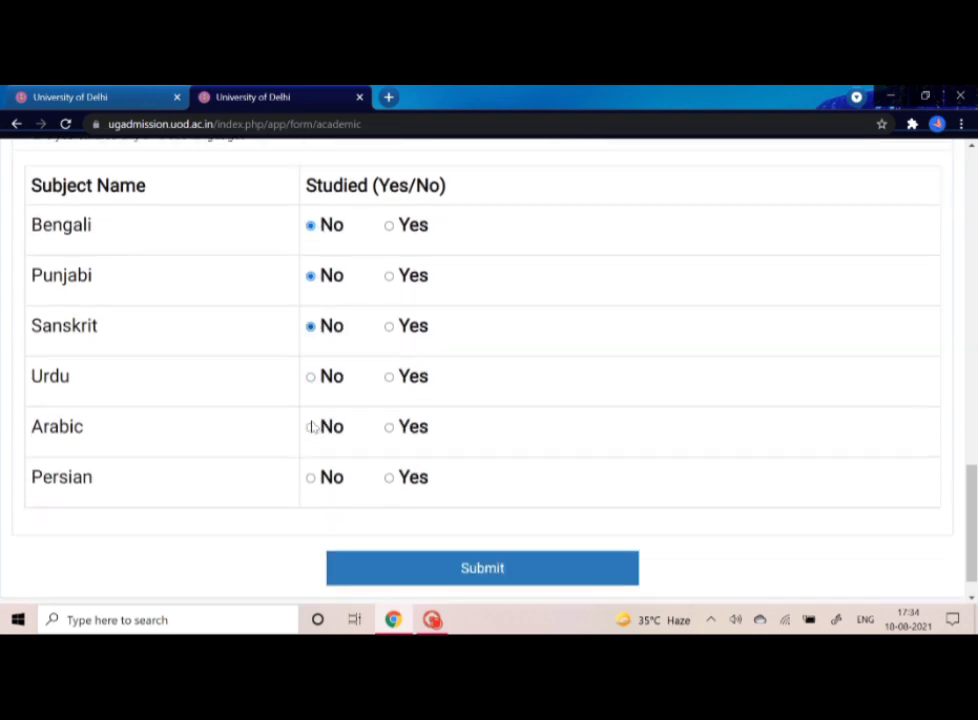
left_click(311, 371)
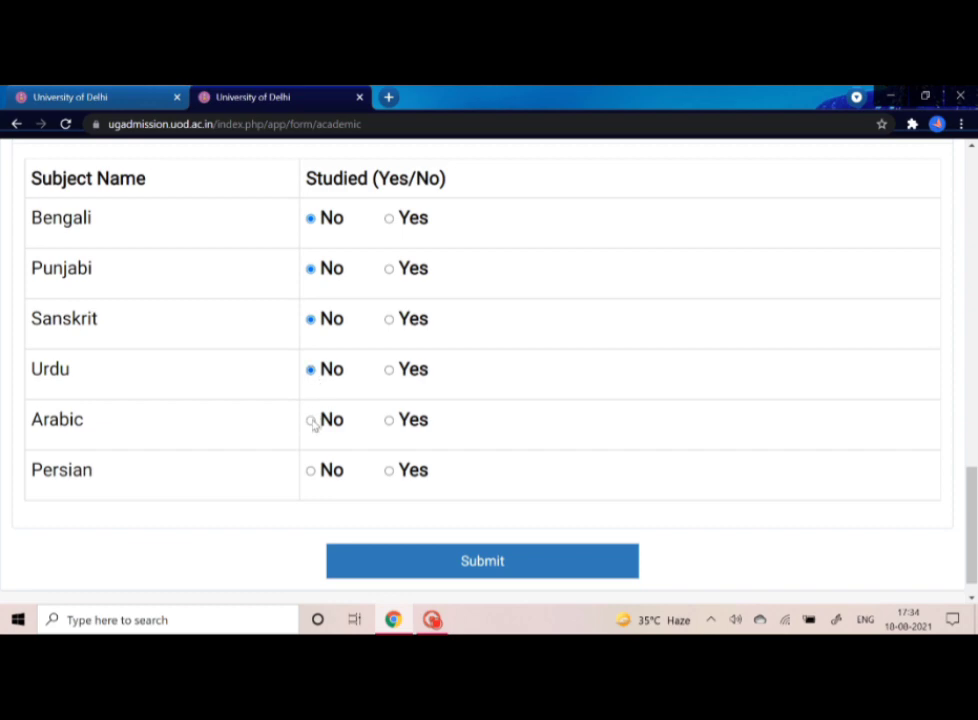
left_click(311, 421)
left_click(311, 471)
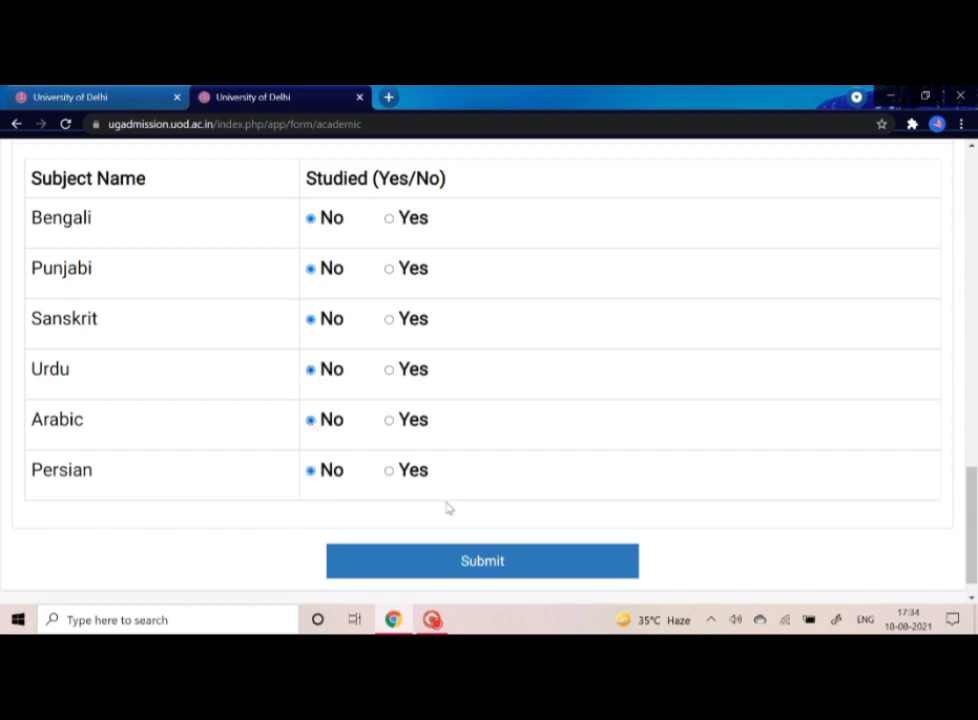
left_click(467, 562)
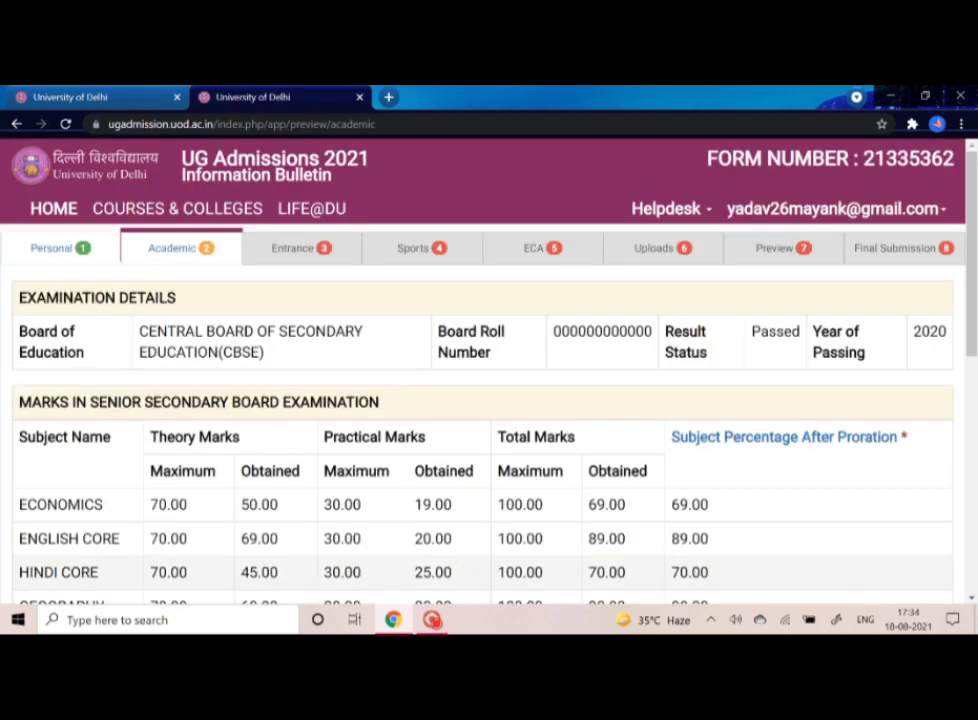
- Scroll down through the Academic details preview to review the saved board marks
scroll(518, 543, "down", 3)
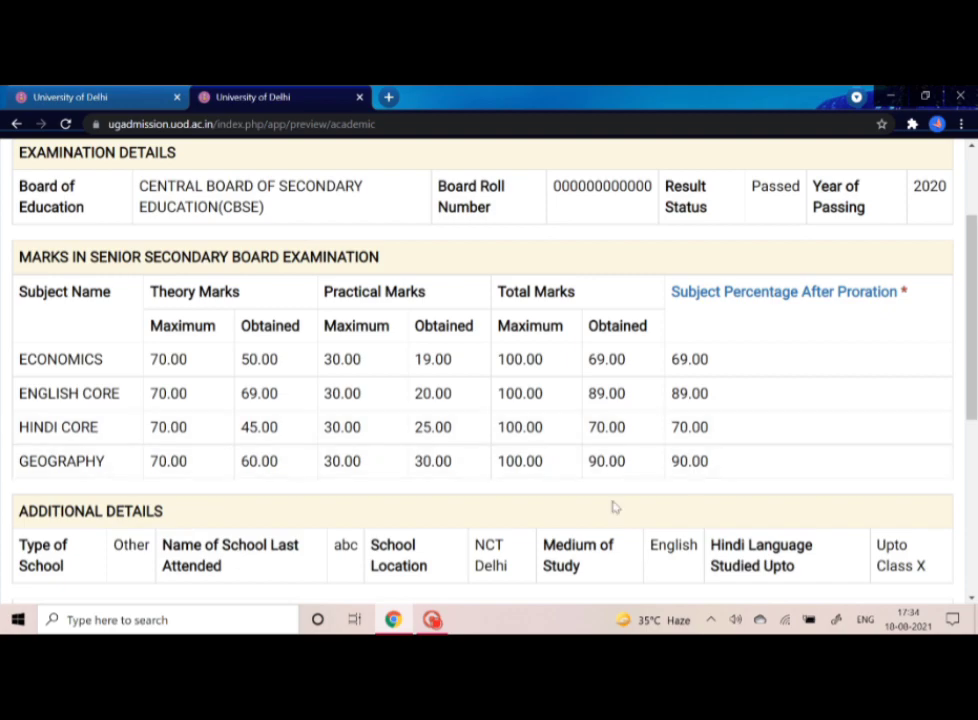
scroll(521, 576, "down", 3)
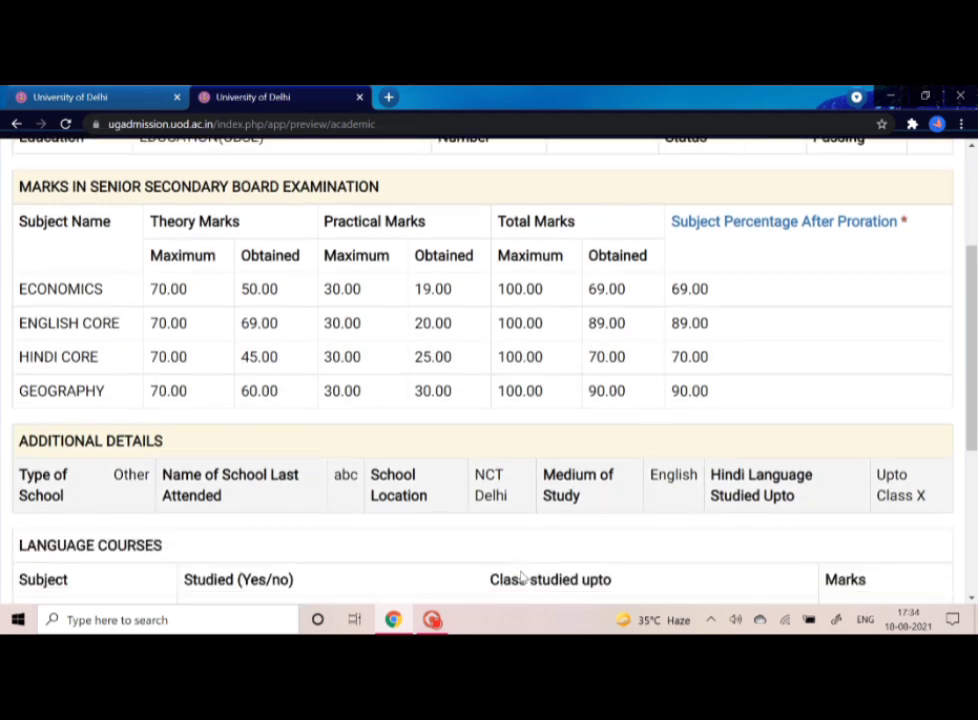
scroll(521, 577, "down", 5)
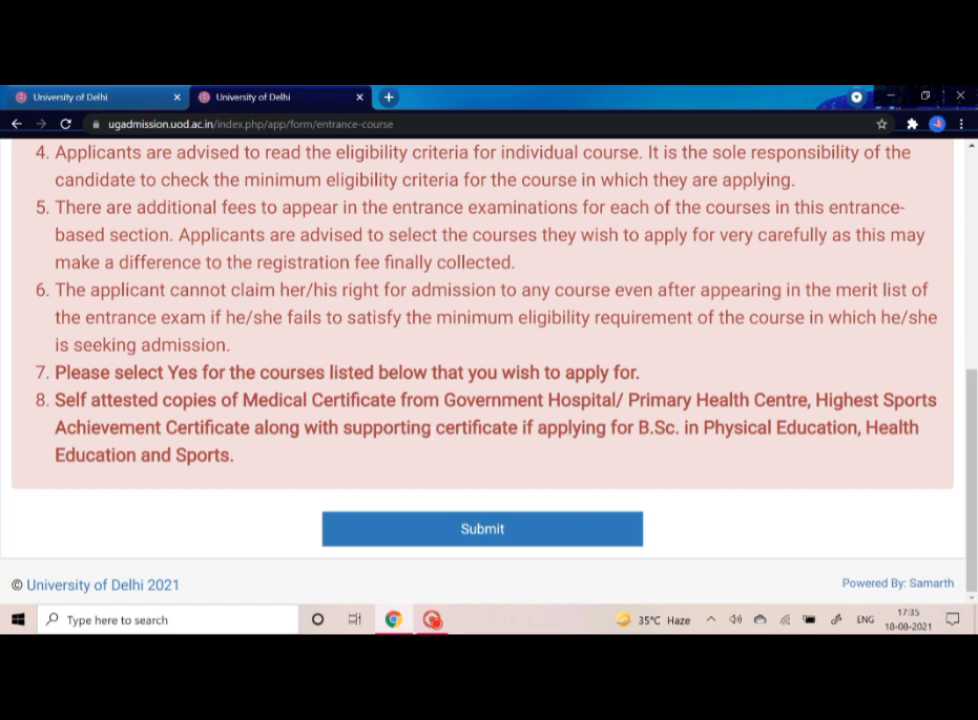
- Set the Entrance Test answer to No, submit it, and continue past the Entrance preview
scroll(265, 299, "up", 4)
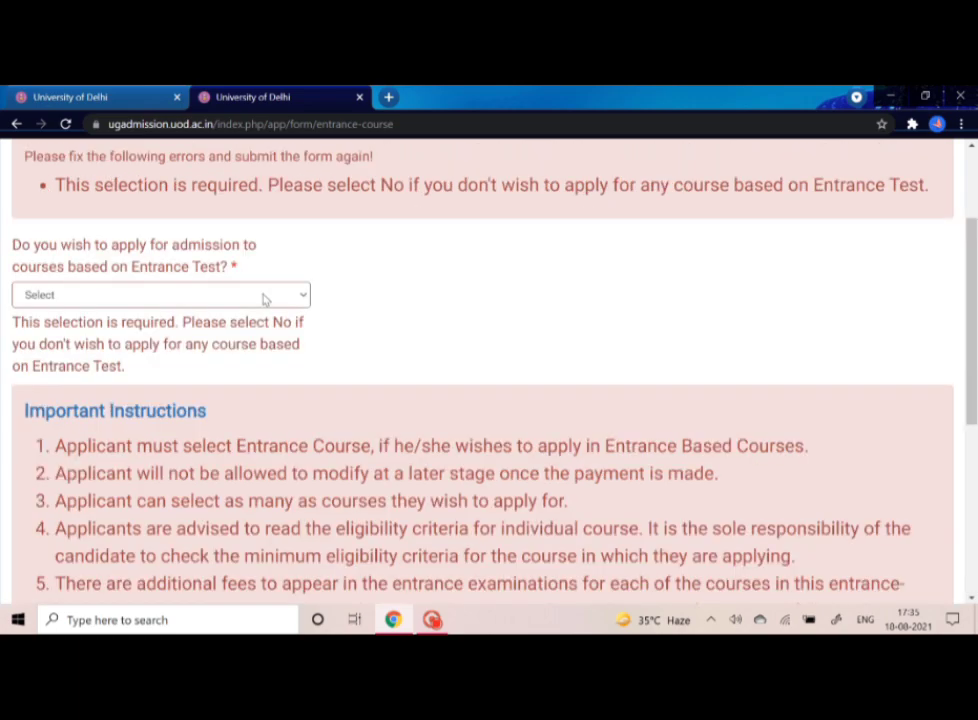
left_click(265, 295)
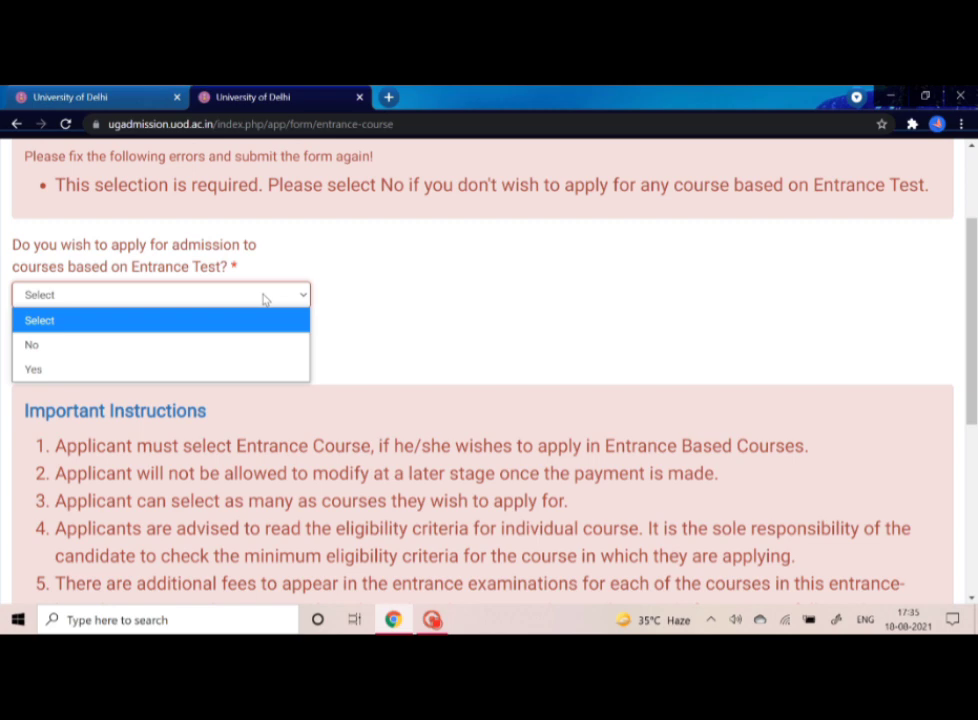
left_click(202, 352)
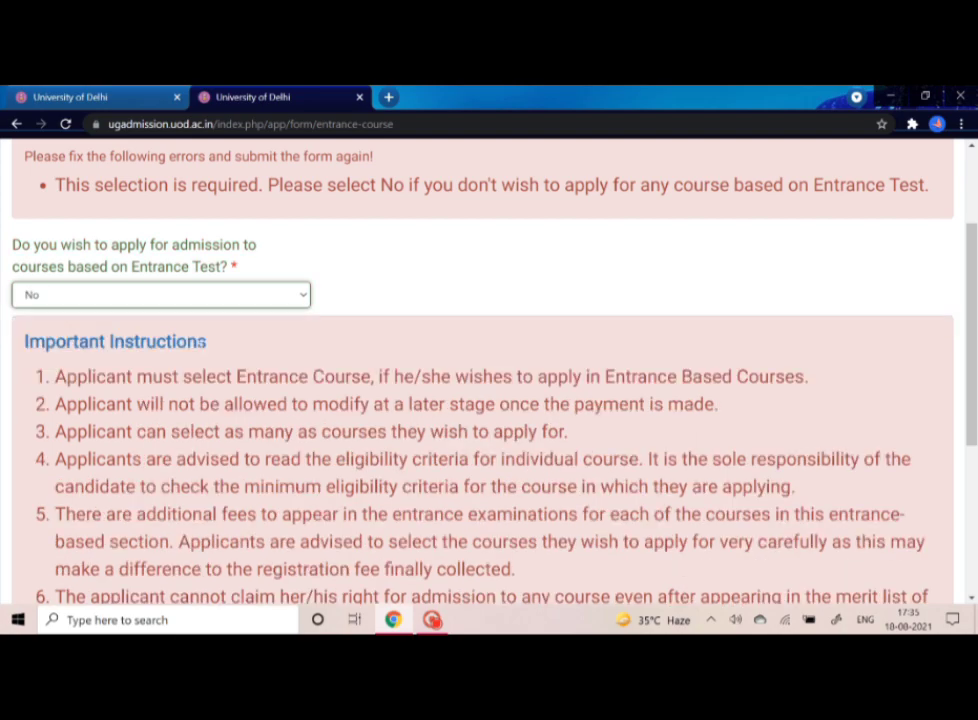
scroll(480, 400, "down", 2)
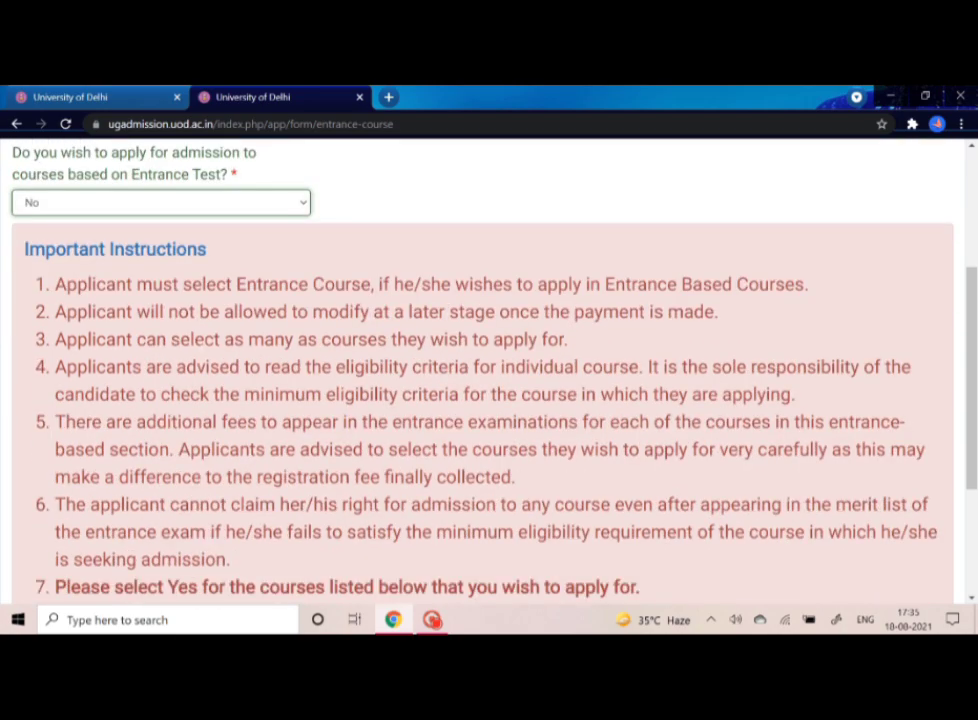
scroll(203, 344, "down", 3)
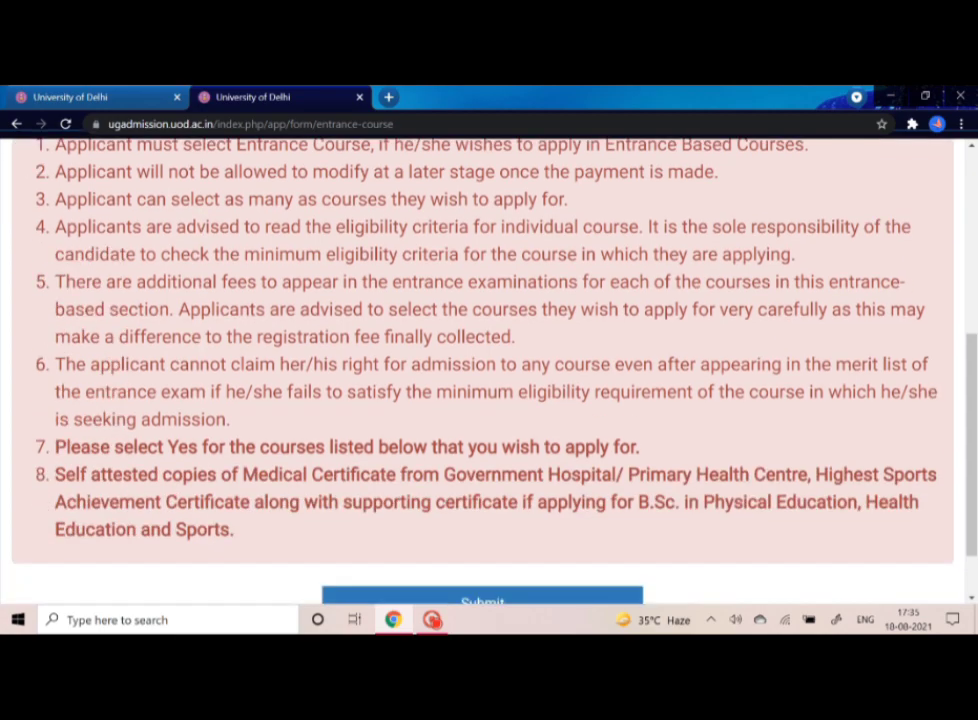
scroll(203, 344, "down", 1)
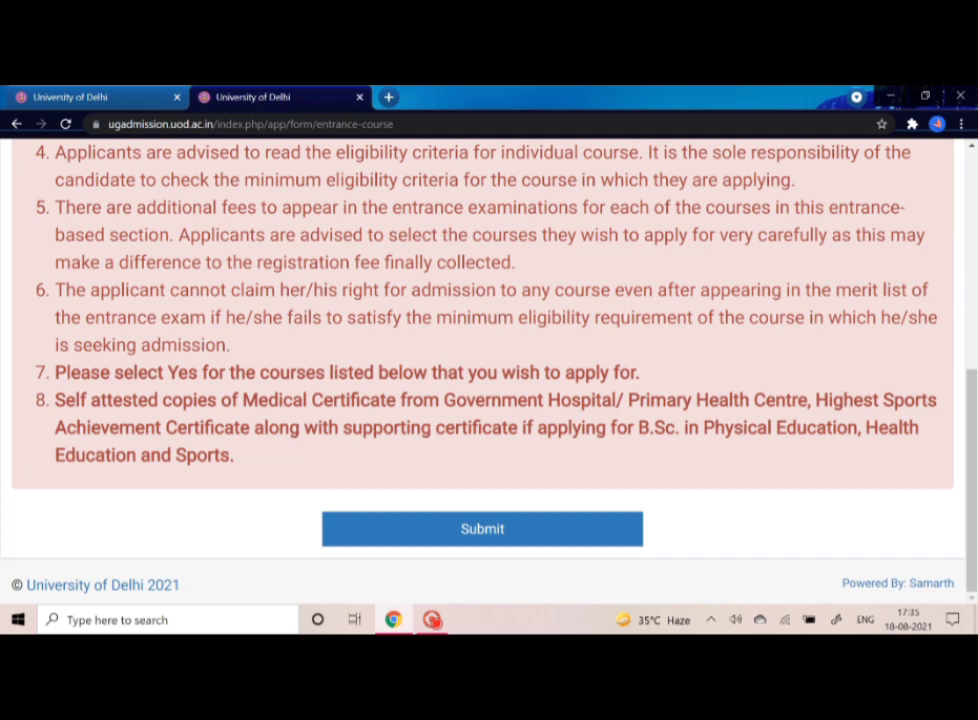
left_click(517, 533)
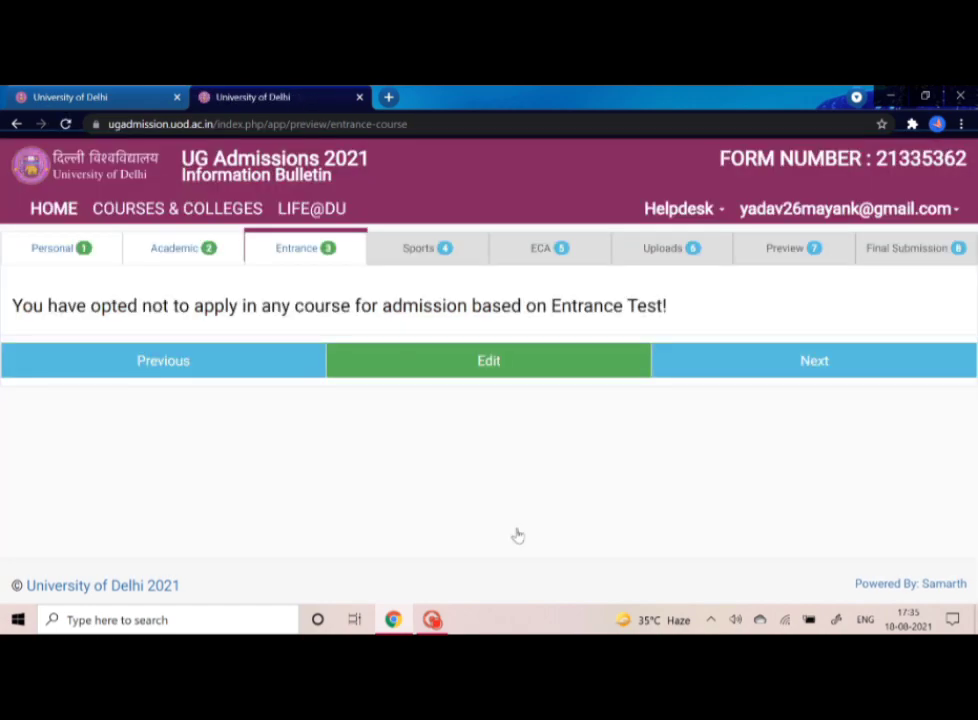
left_click(773, 362)
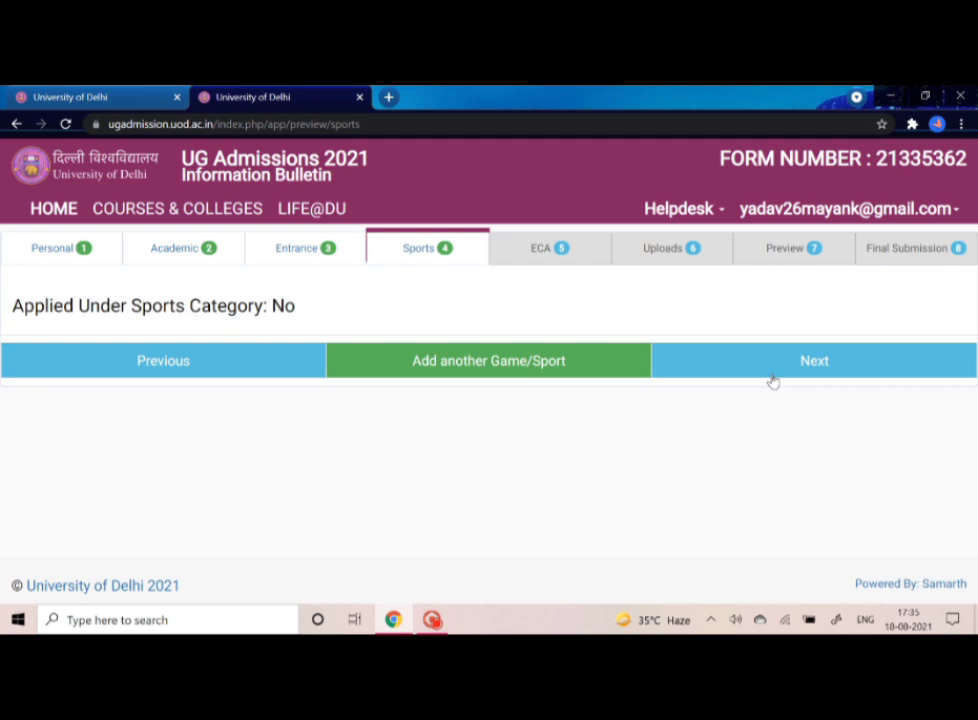
- Continue past the Sports and ECA previews to the Uploads section
left_click(771, 375)
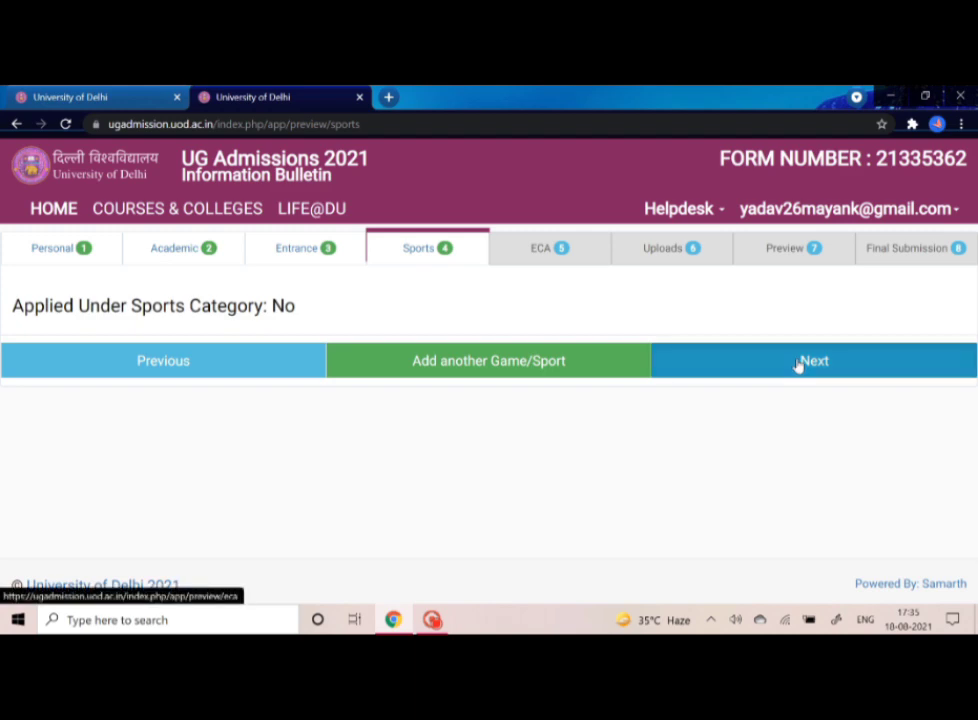
left_click(798, 366)
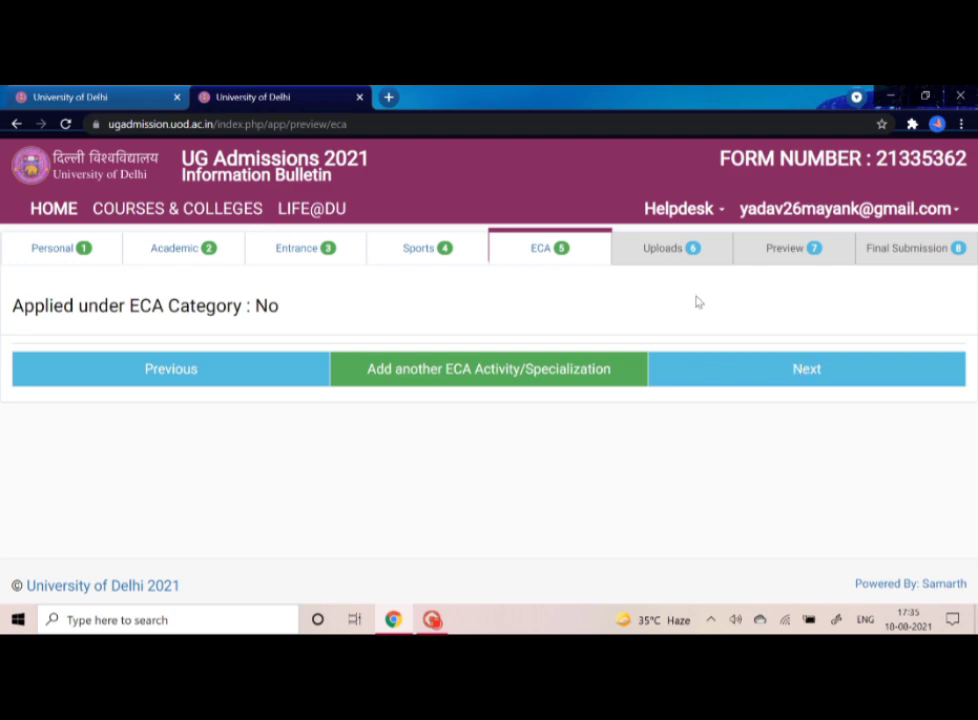
left_click(650, 248)
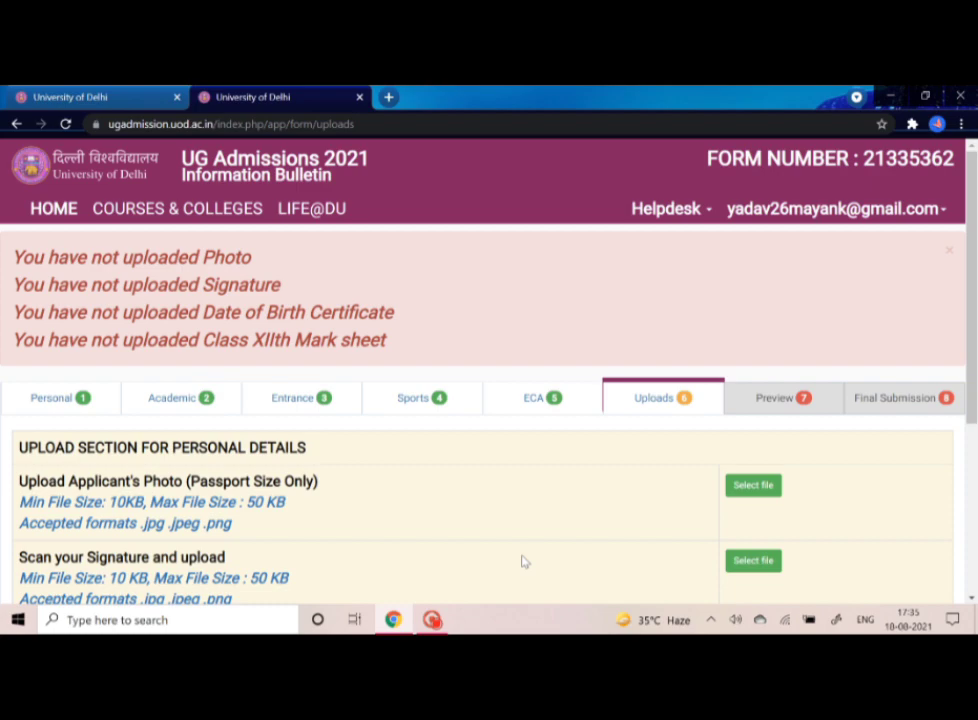
scroll(522, 562, "down", 3)
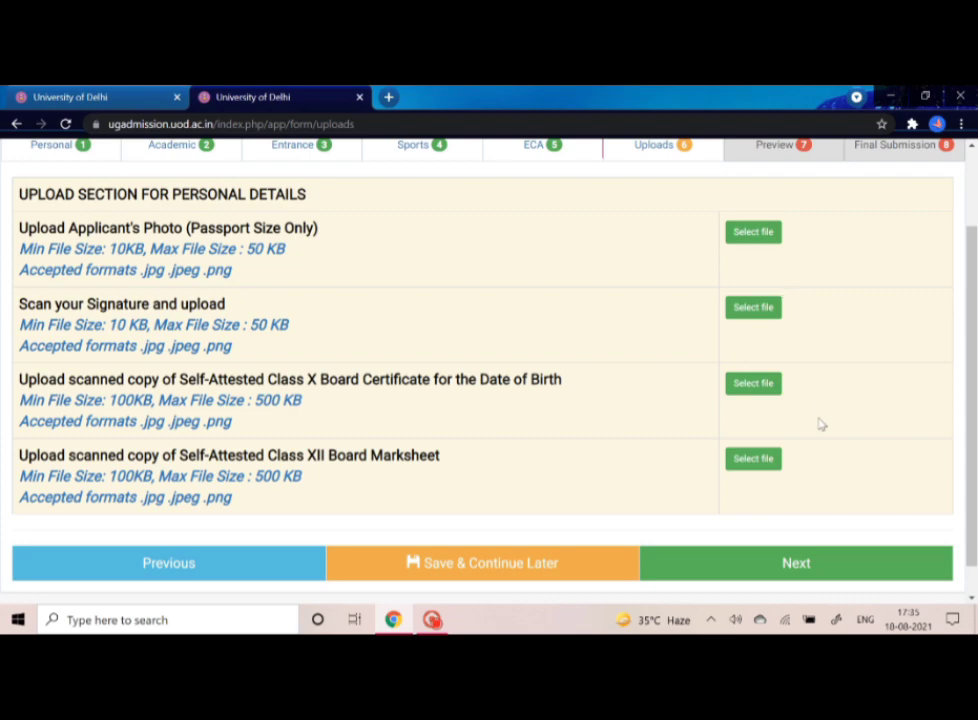
left_click(757, 240)
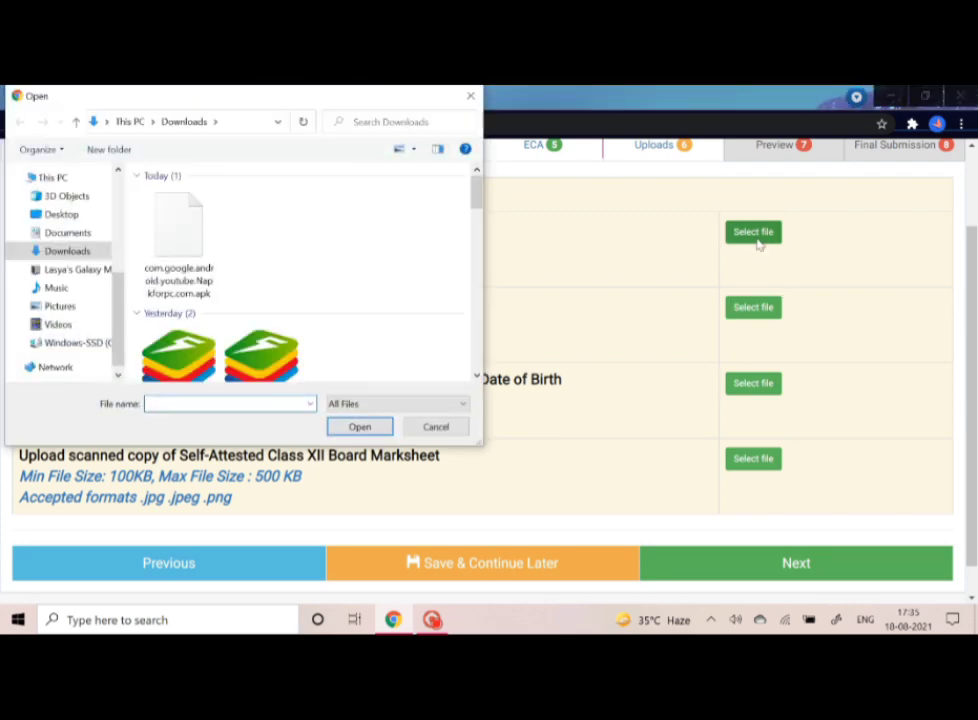
left_click(436, 427)
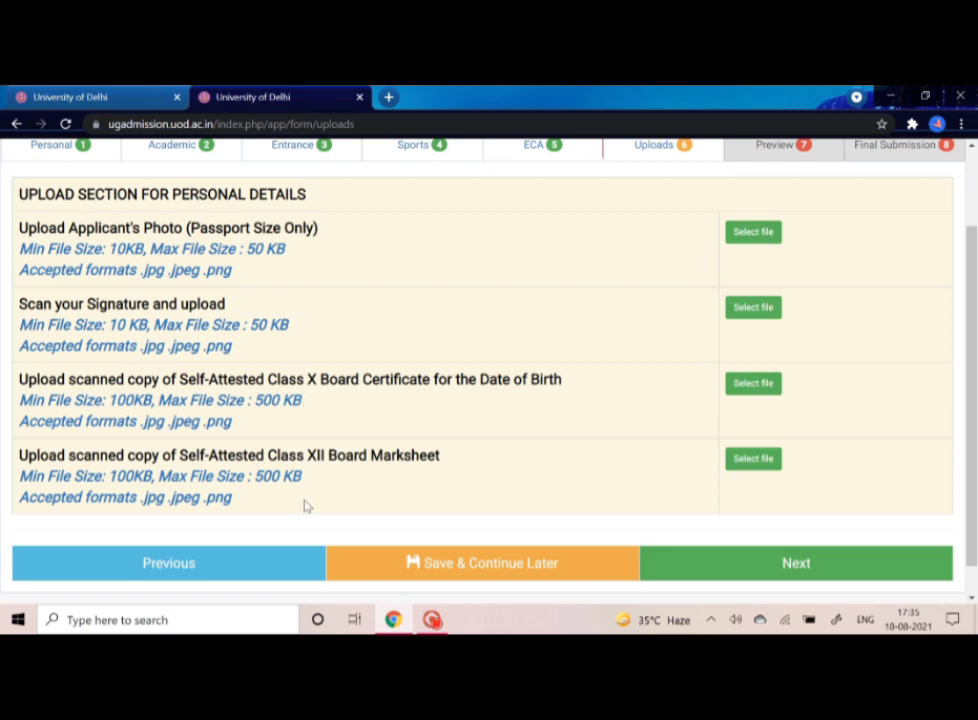
left_click(771, 571)
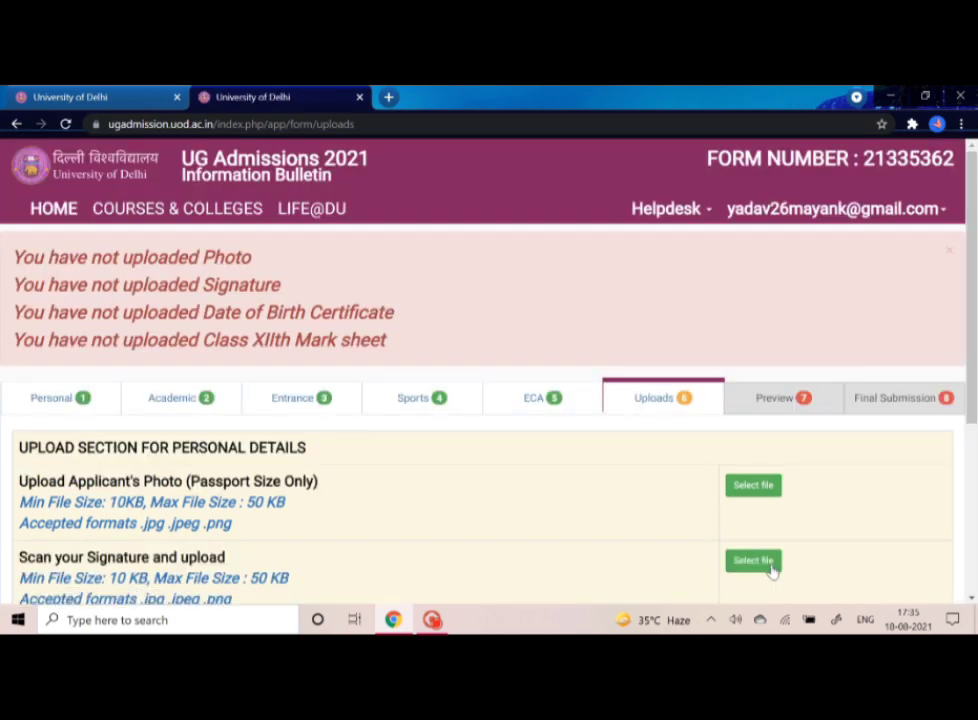
scroll(771, 571, "down", 5)
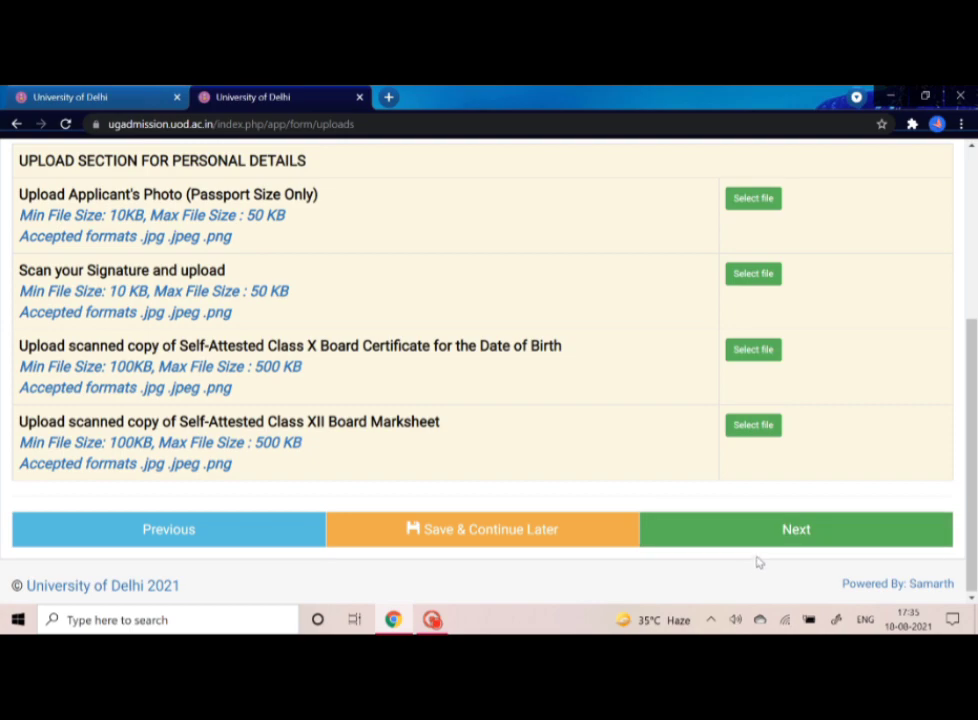
left_click(770, 537)
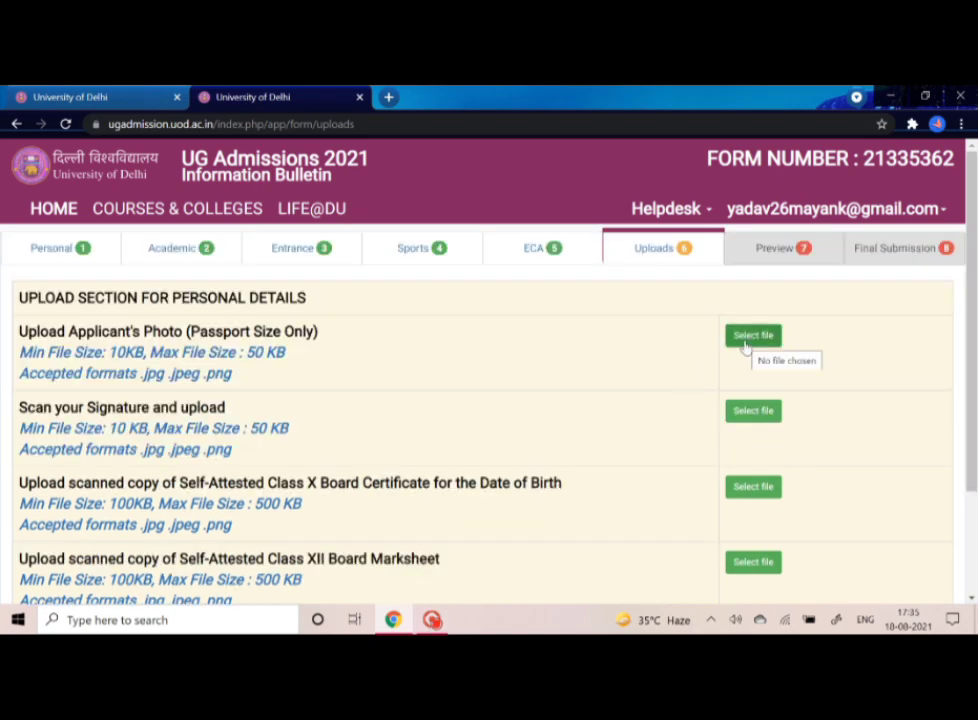
scroll(745, 346, "down", 2)
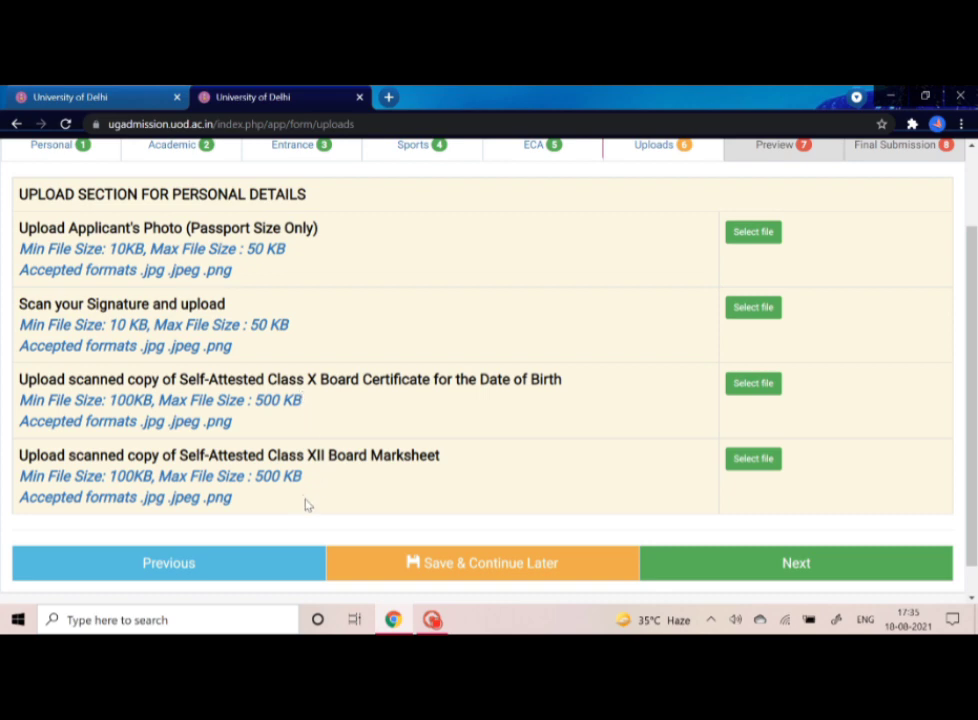
left_click(771, 570)
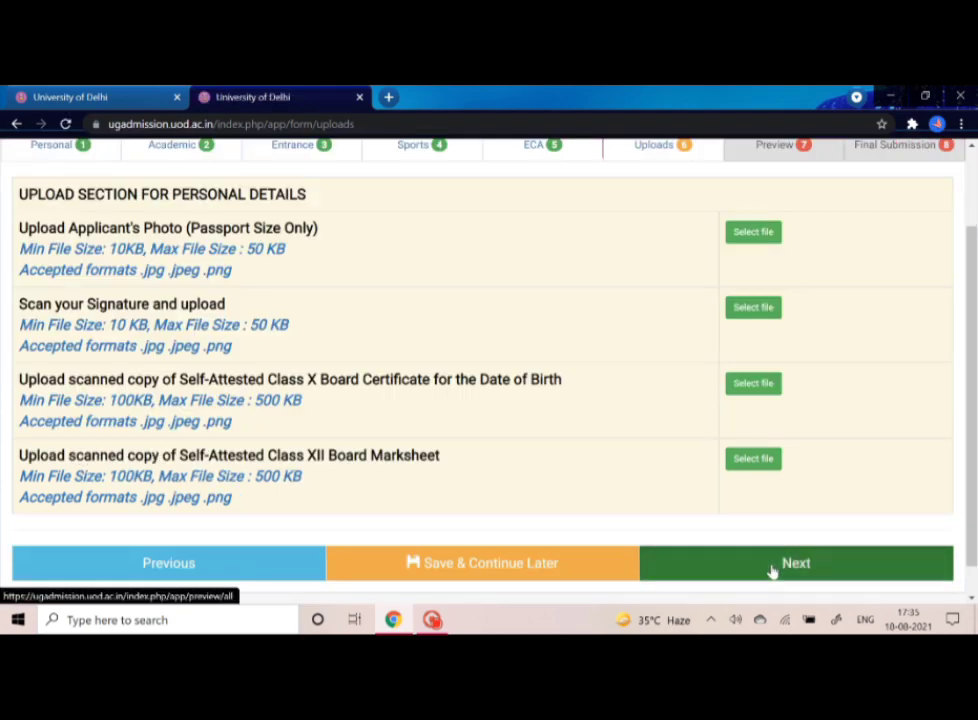
- Untick I Agree on the declaration and scroll up through every section of the application preview
scroll(771, 570, "up", 3)
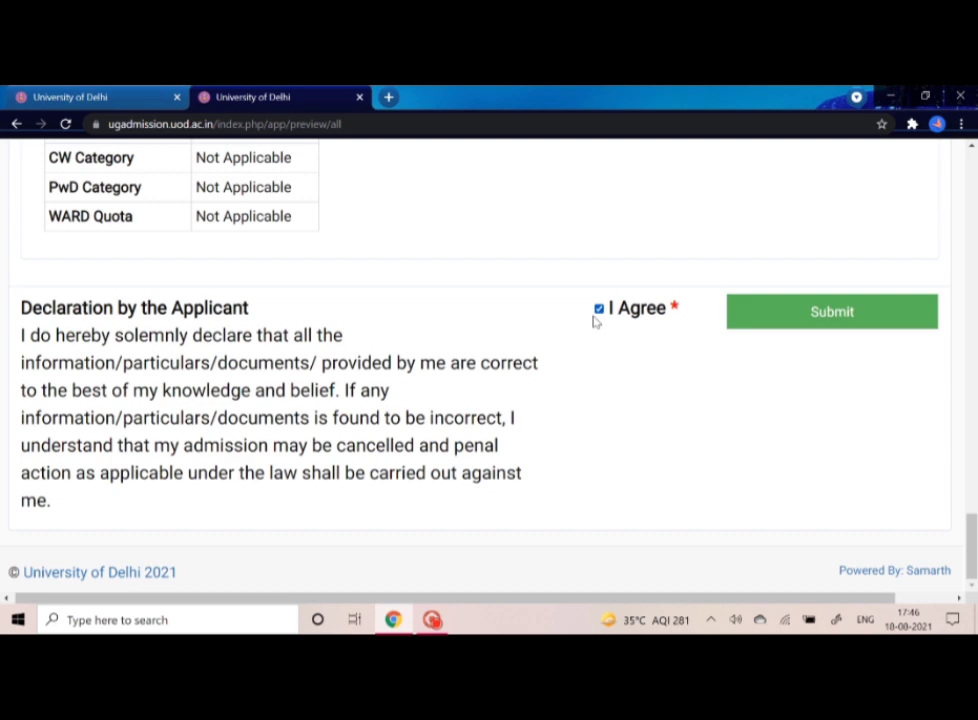
left_click(598, 310)
scroll(493, 319, "up", 3)
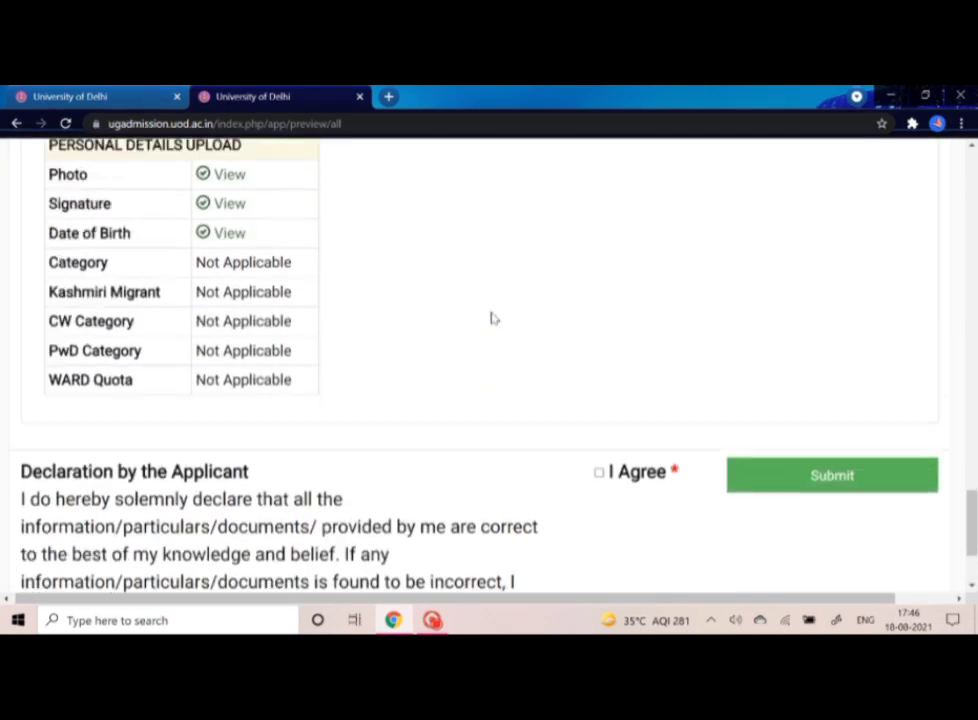
scroll(493, 319, "up", 2)
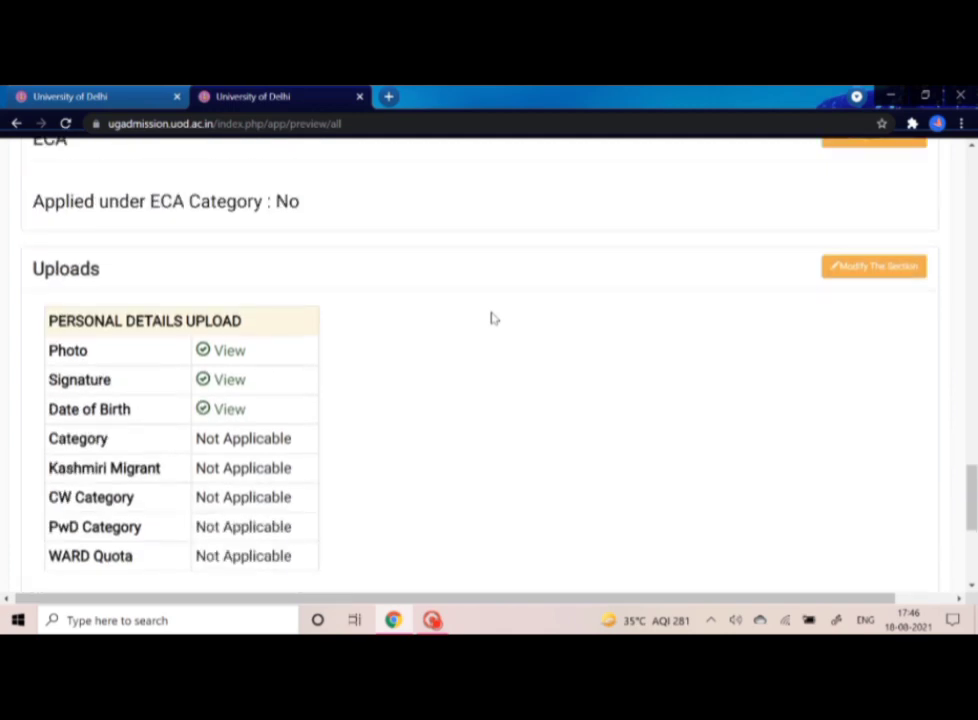
scroll(493, 319, "up", 2)
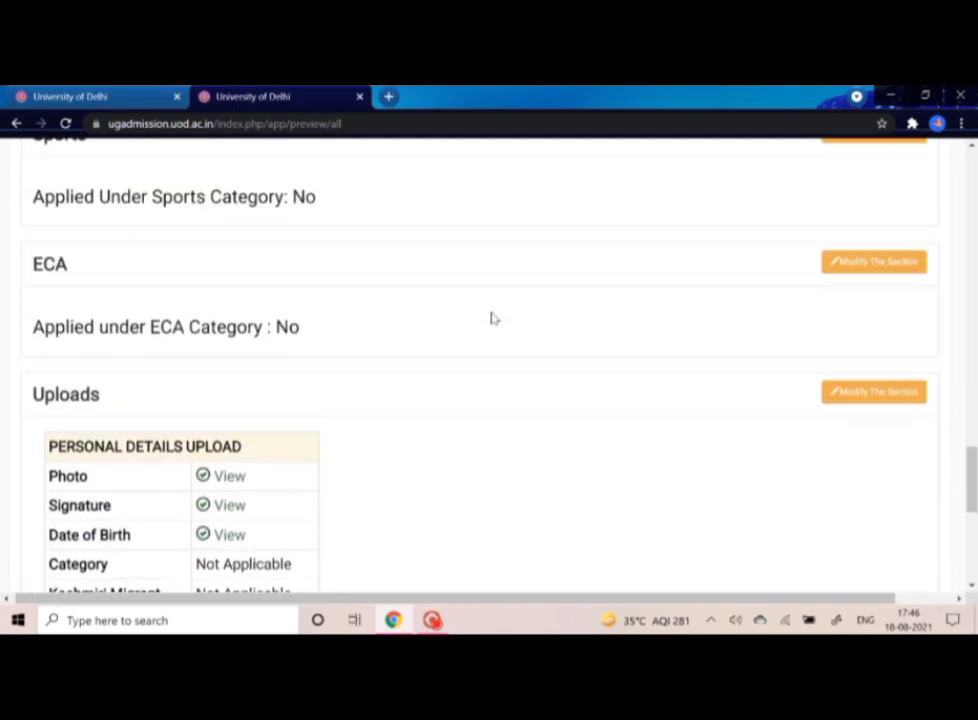
scroll(493, 319, "up", 3)
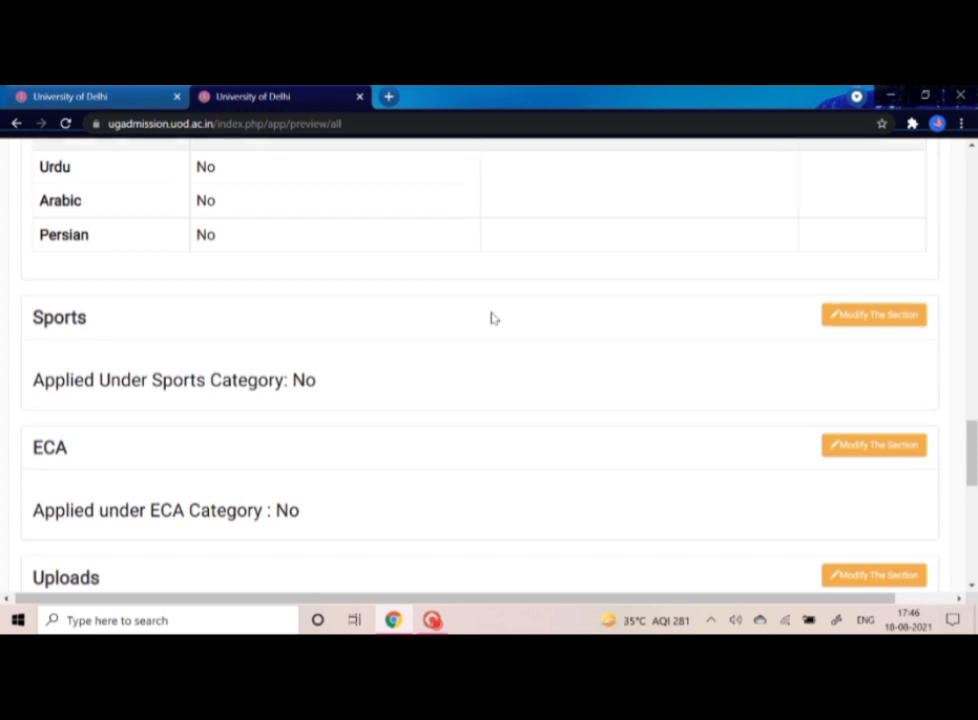
scroll(491, 318, "up", 2)
scroll(491, 318, "up", 3)
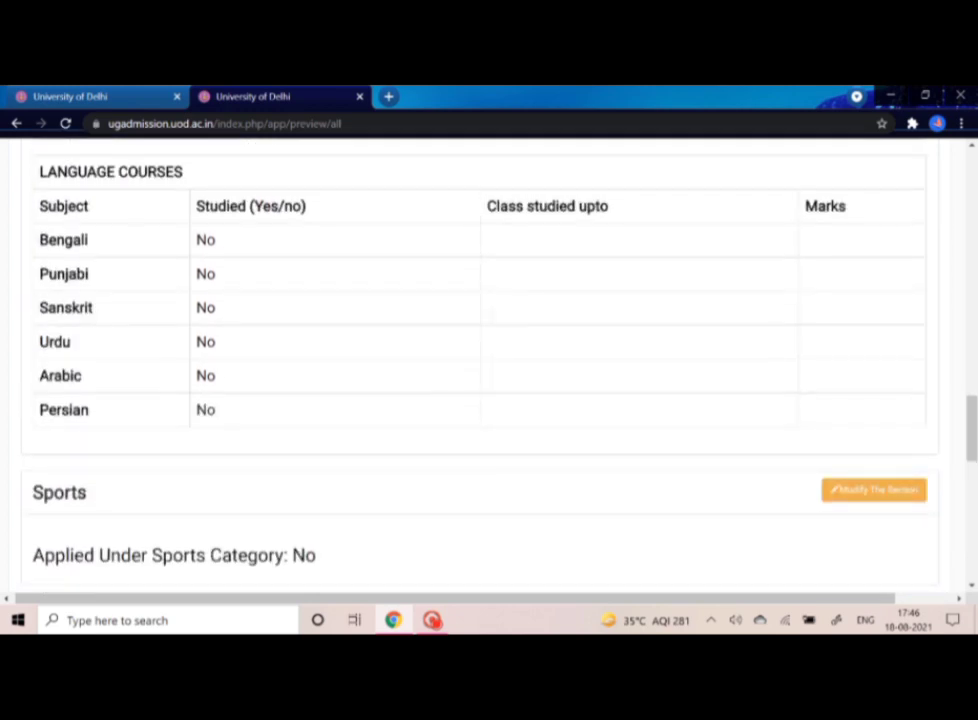
scroll(491, 318, "up", 4)
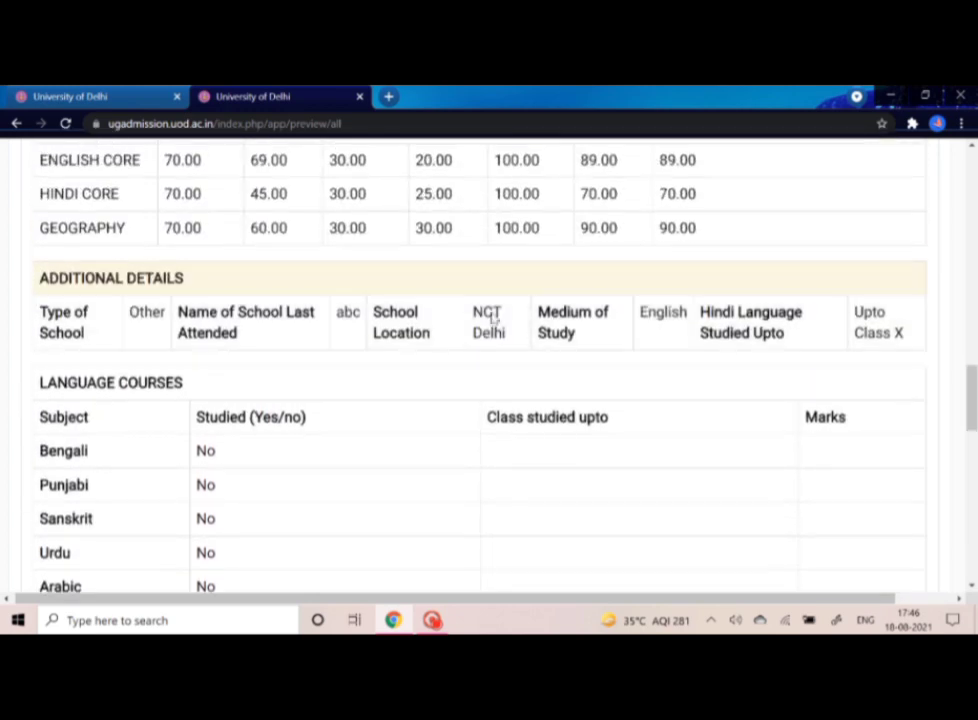
scroll(491, 318, "up", 2)
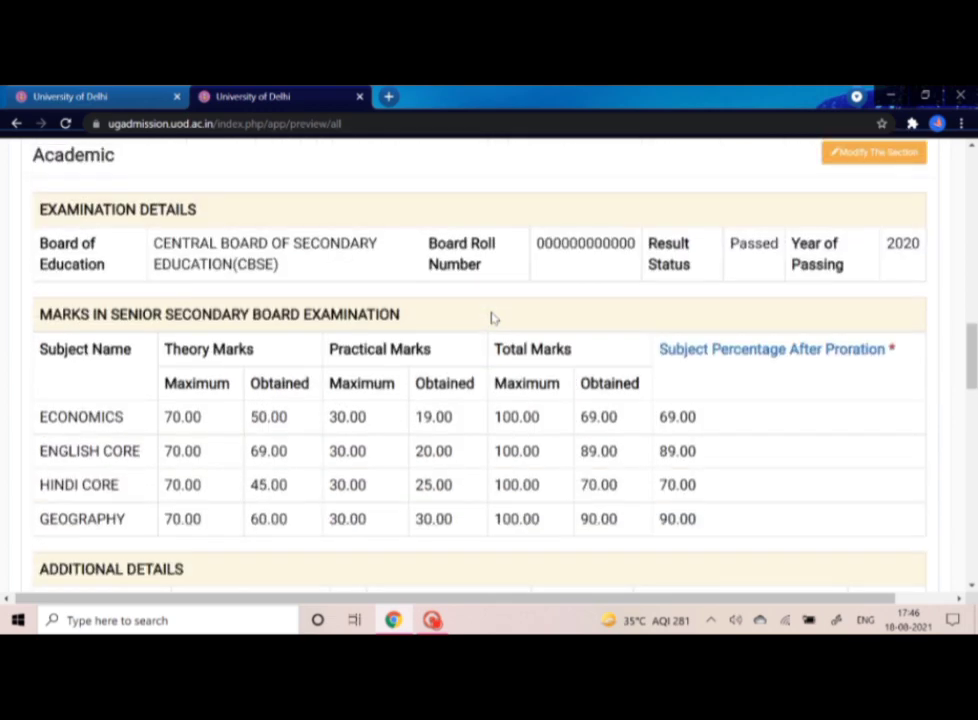
scroll(491, 318, "up", 1)
scroll(491, 318, "up", 2)
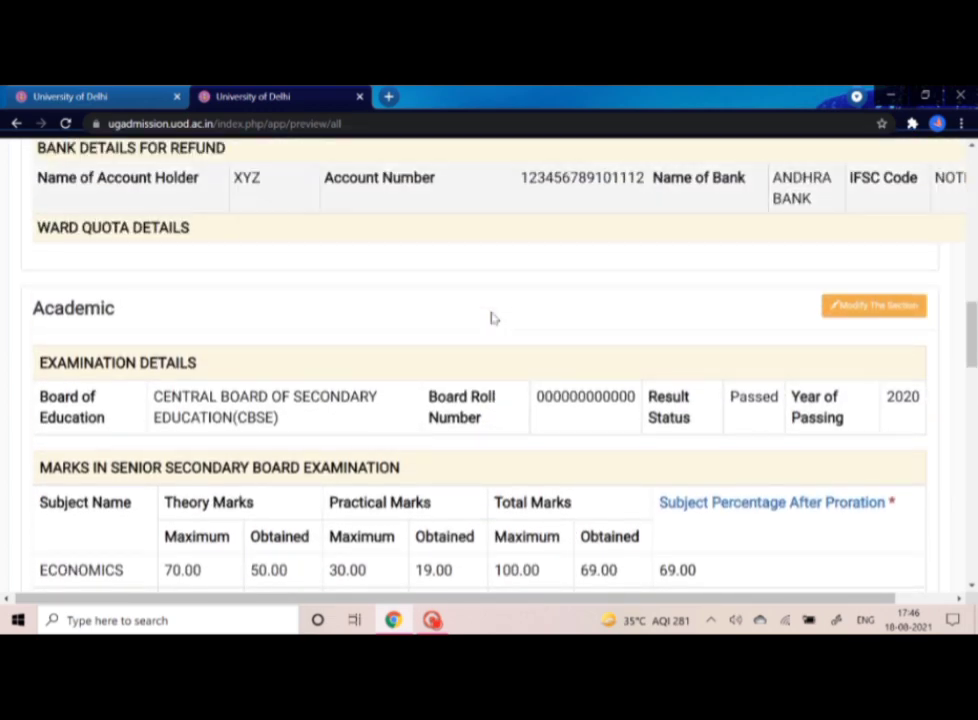
scroll(491, 318, "up", 3)
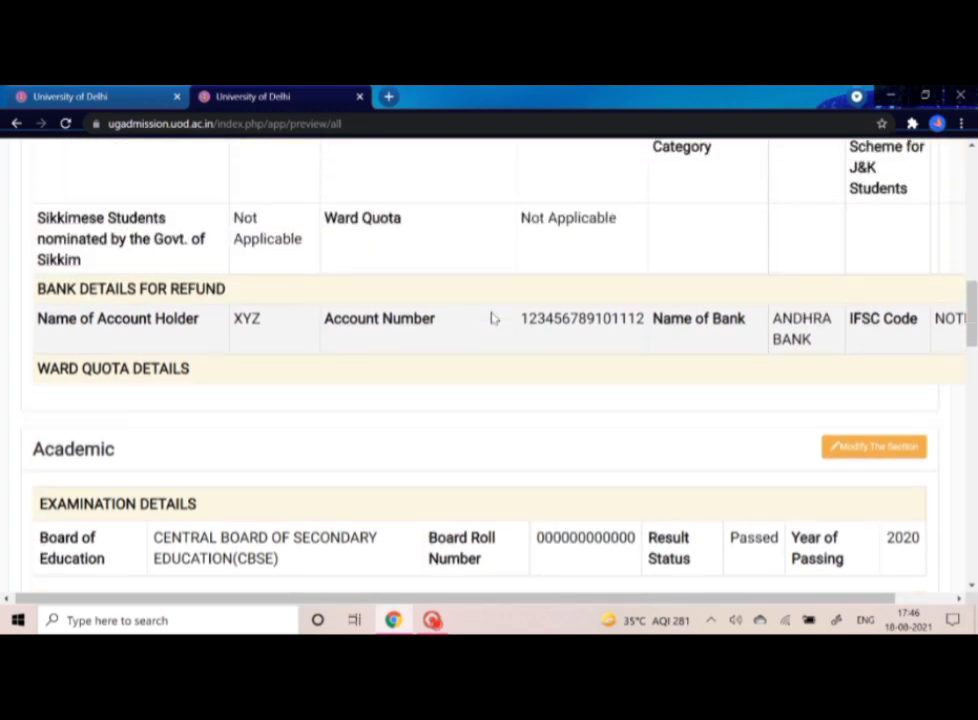
scroll(491, 318, "up", 3)
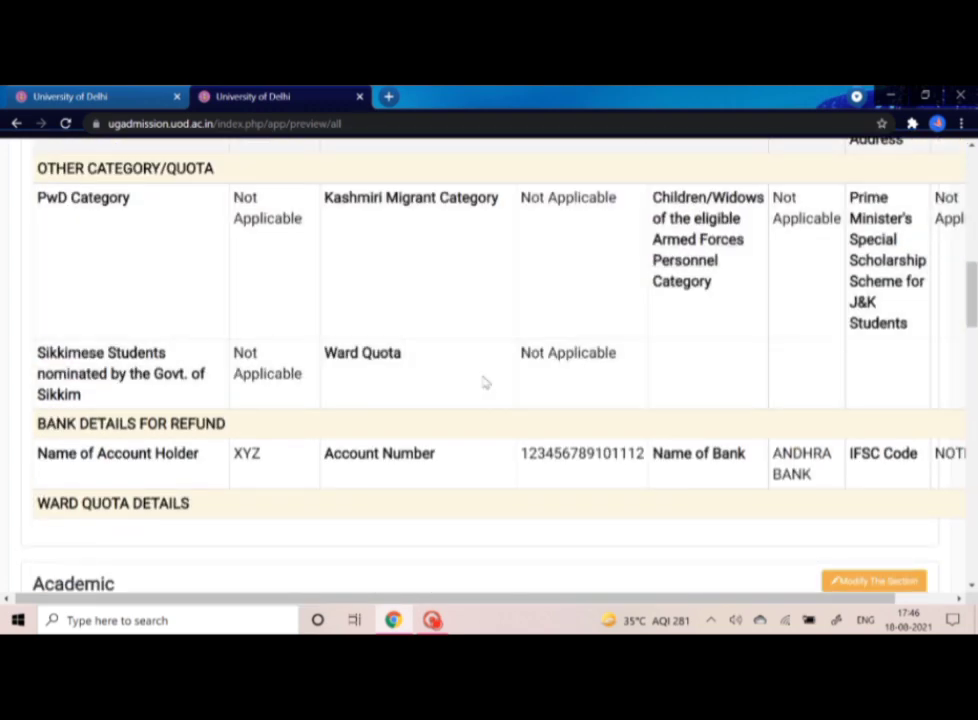
scroll(484, 381, "up", 5)
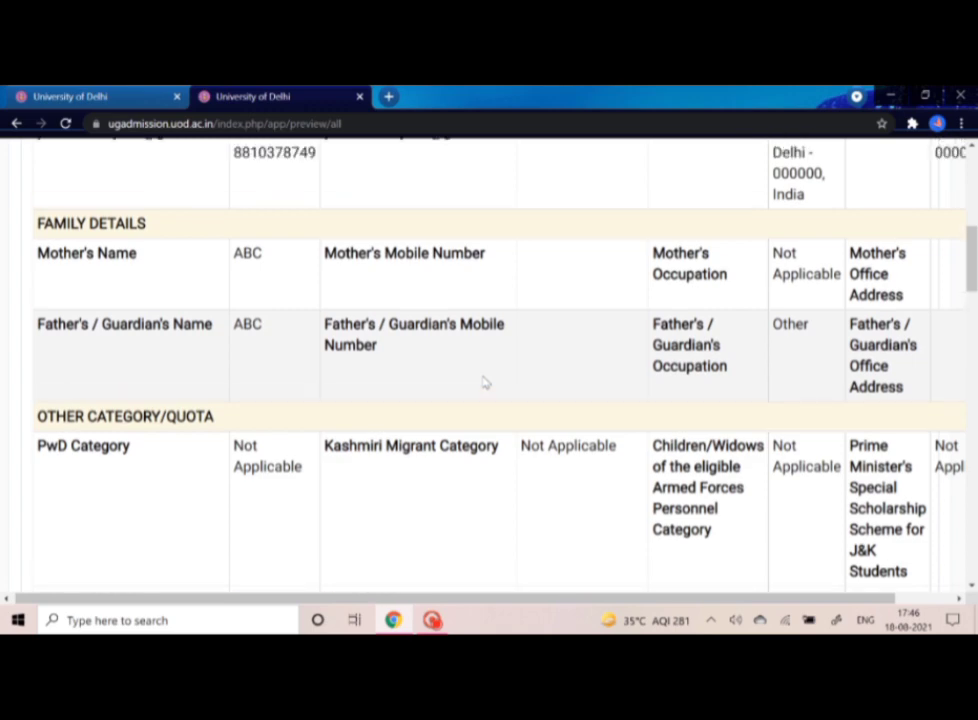
scroll(484, 381, "up", 4)
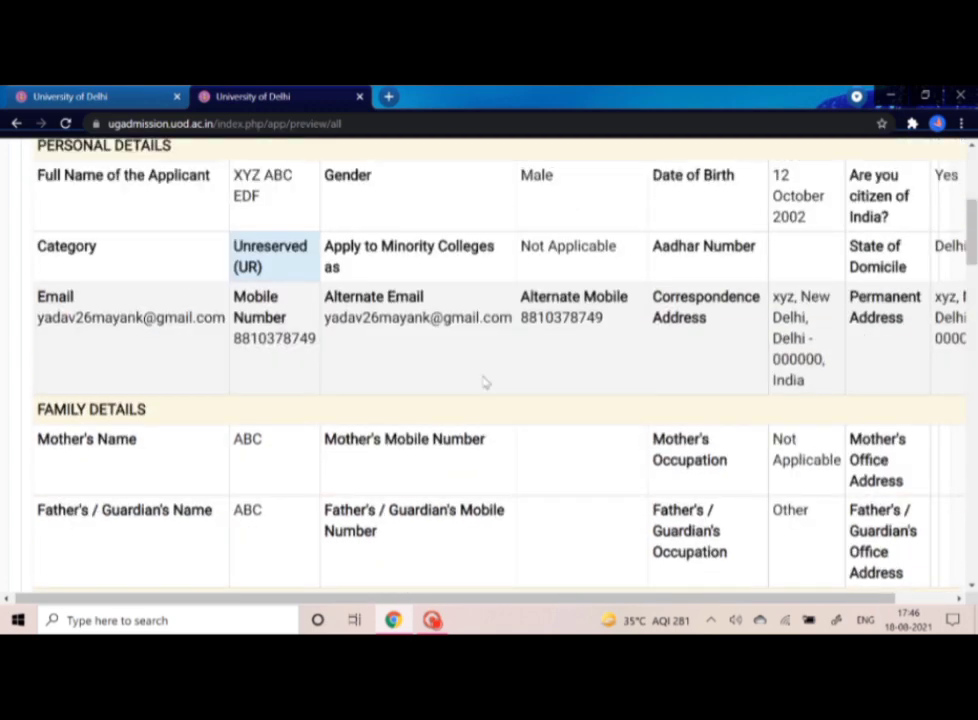
scroll(484, 381, "up", 2)
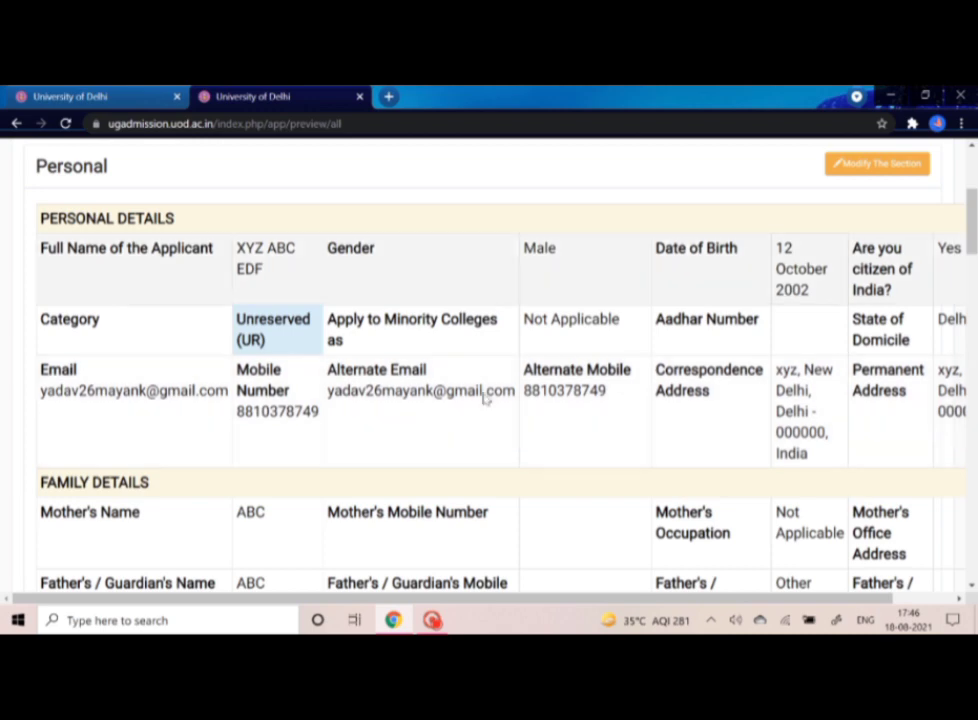
scroll(485, 399, "up", 1)
scroll(485, 399, "up", 2)
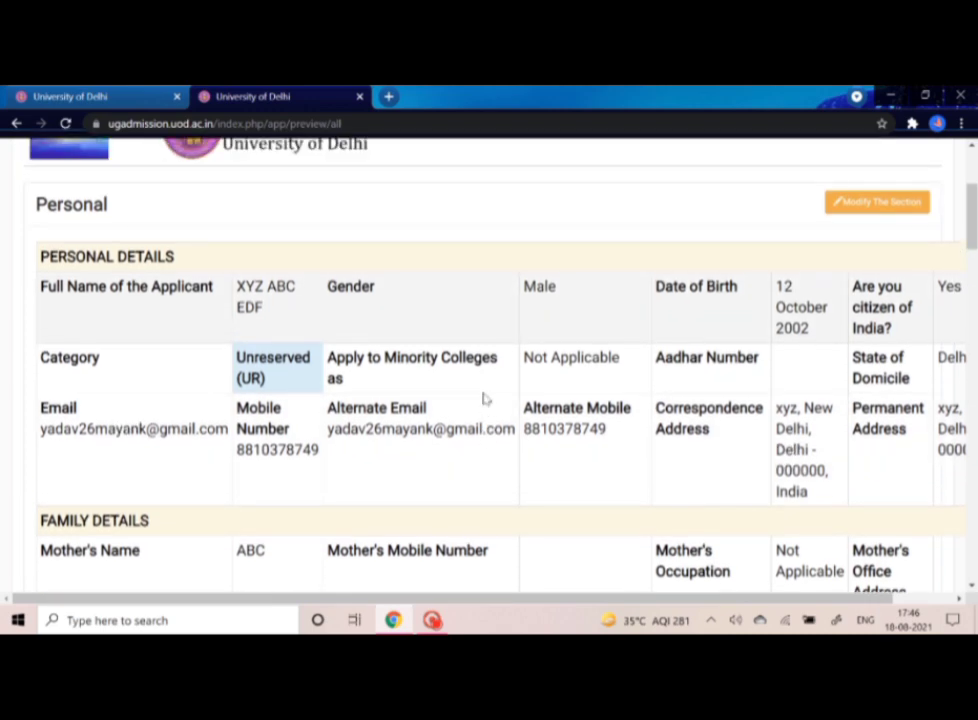
scroll(485, 399, "up", 1)
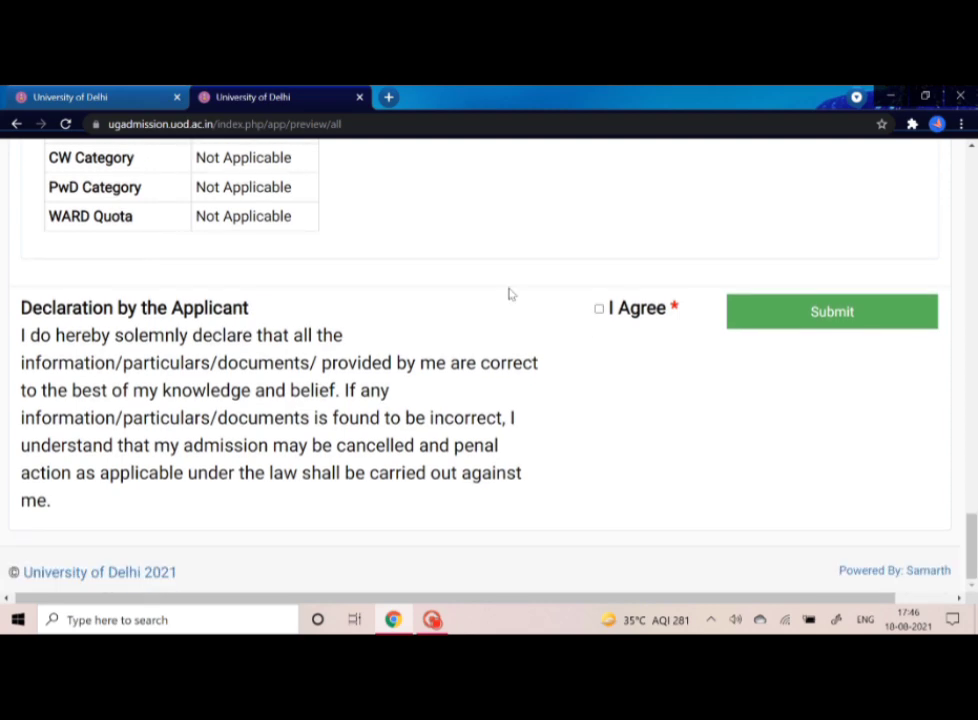
- Agree to the applicant's declaration and submit the completed application
left_click(599, 310)
left_click(810, 326)
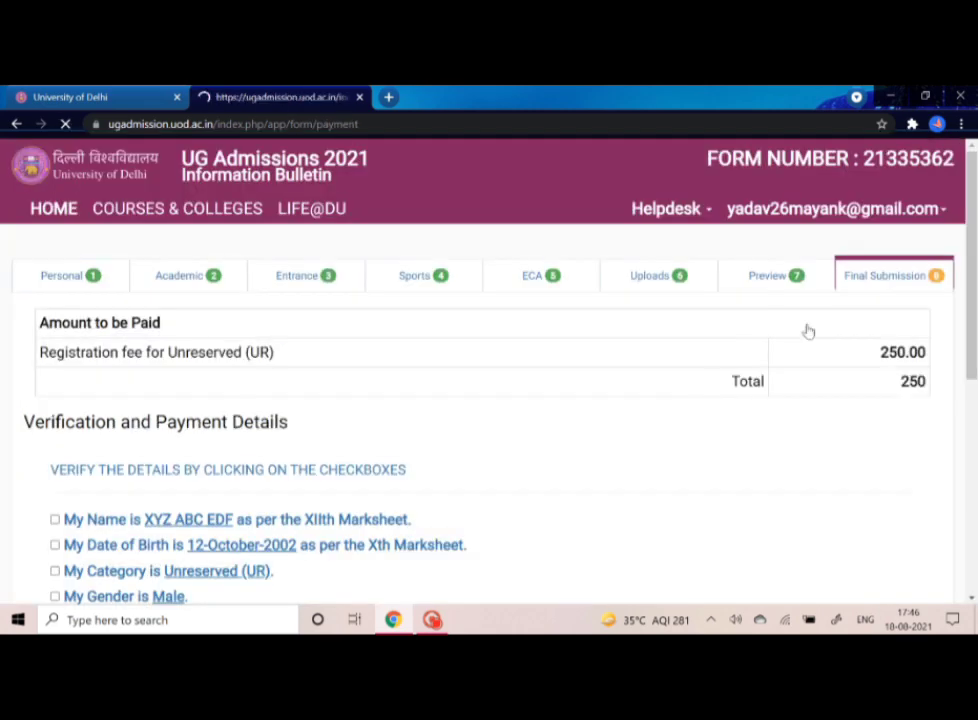
scroll(502, 559, "down", 2)
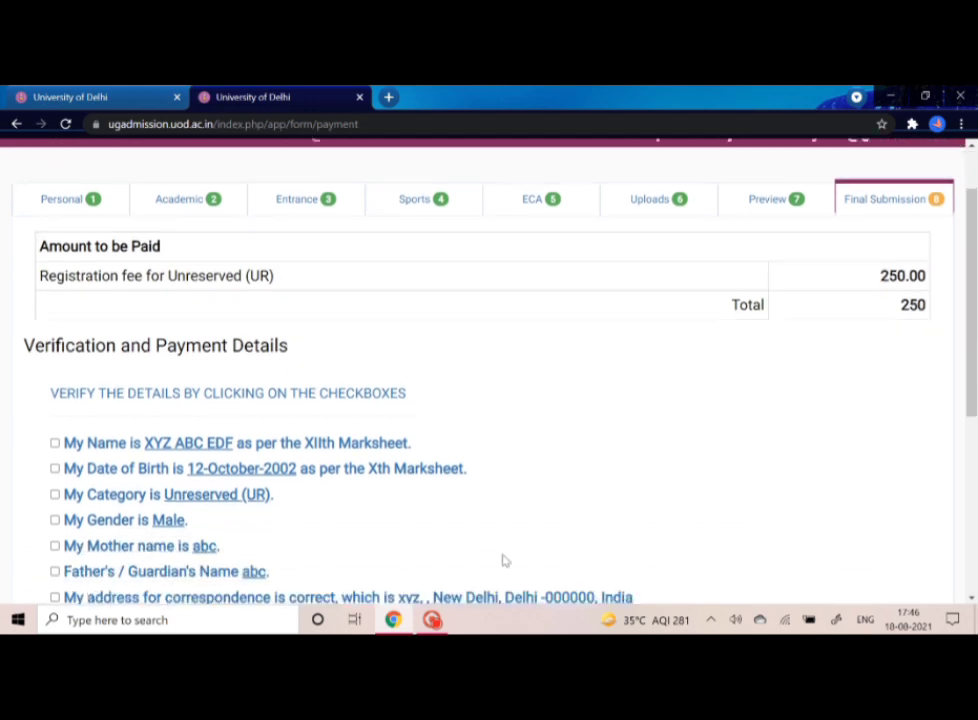
scroll(504, 561, "down", 2)
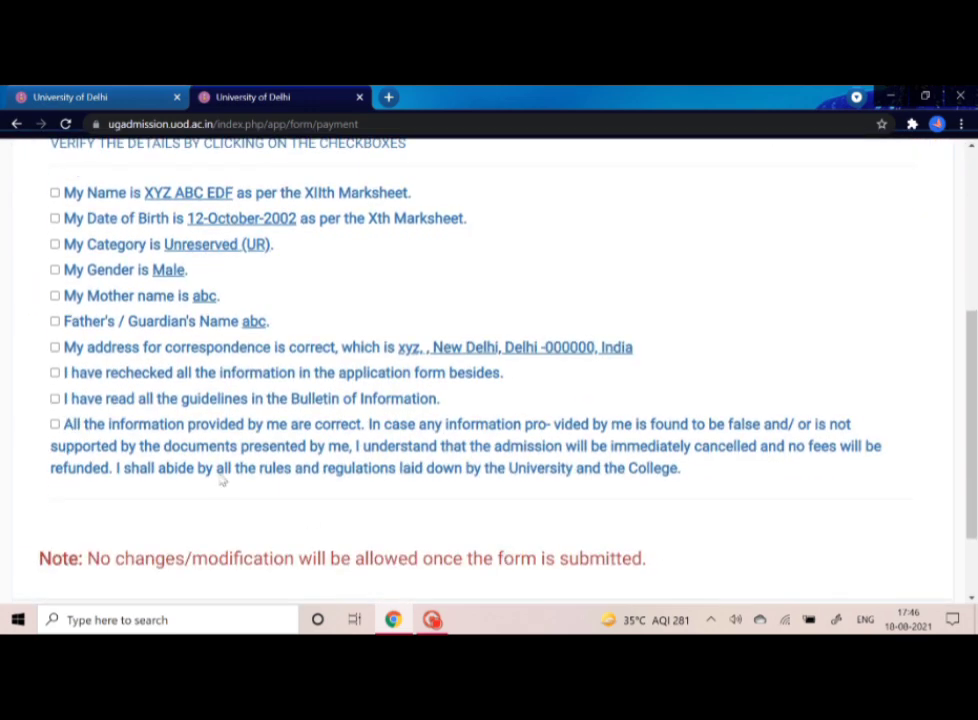
- Tick all ten verification statements, from name and date of birth to the final accuracy declaration
left_click(56, 194)
left_click(56, 218)
left_click(55, 244)
left_click(55, 270)
left_click(55, 296)
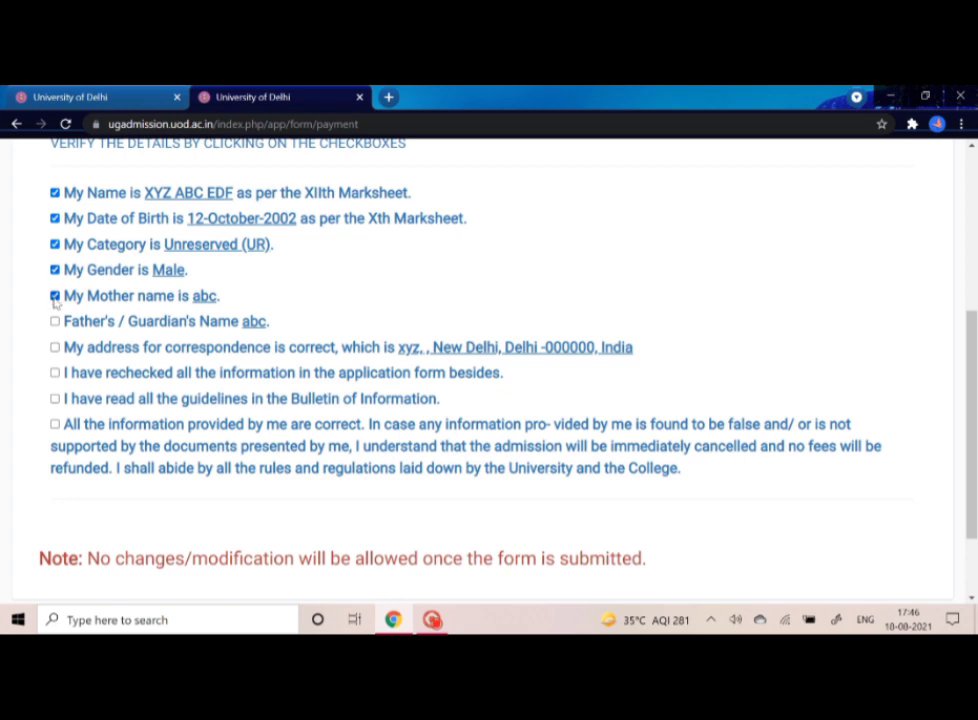
left_click(55, 321)
left_click(55, 347)
left_click(55, 372)
left_click(55, 398)
left_click(55, 424)
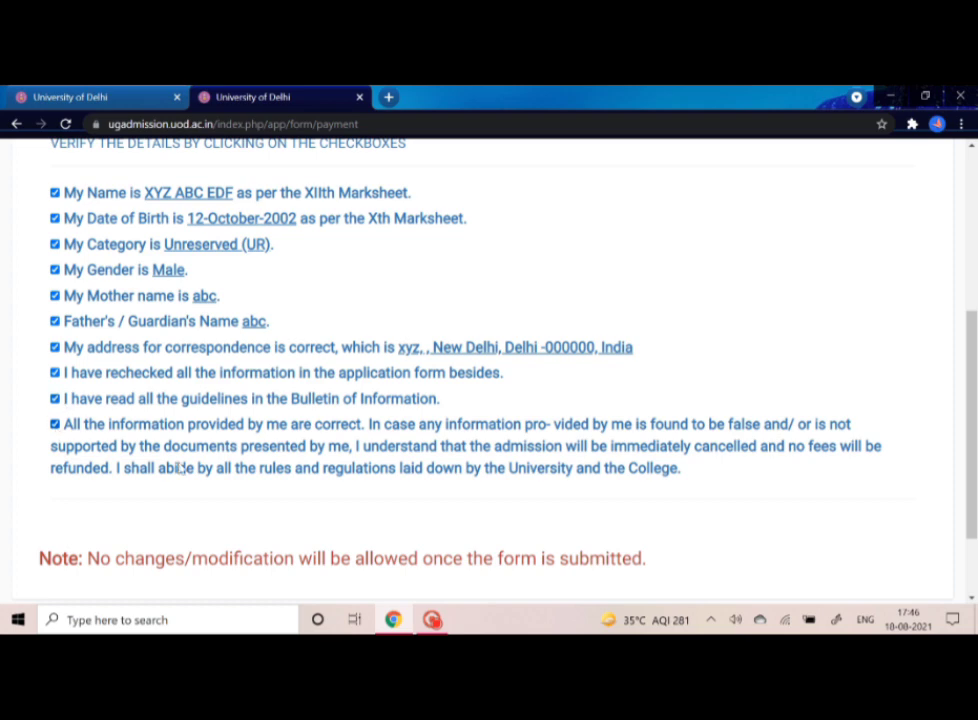
scroll(180, 468, "down", 2)
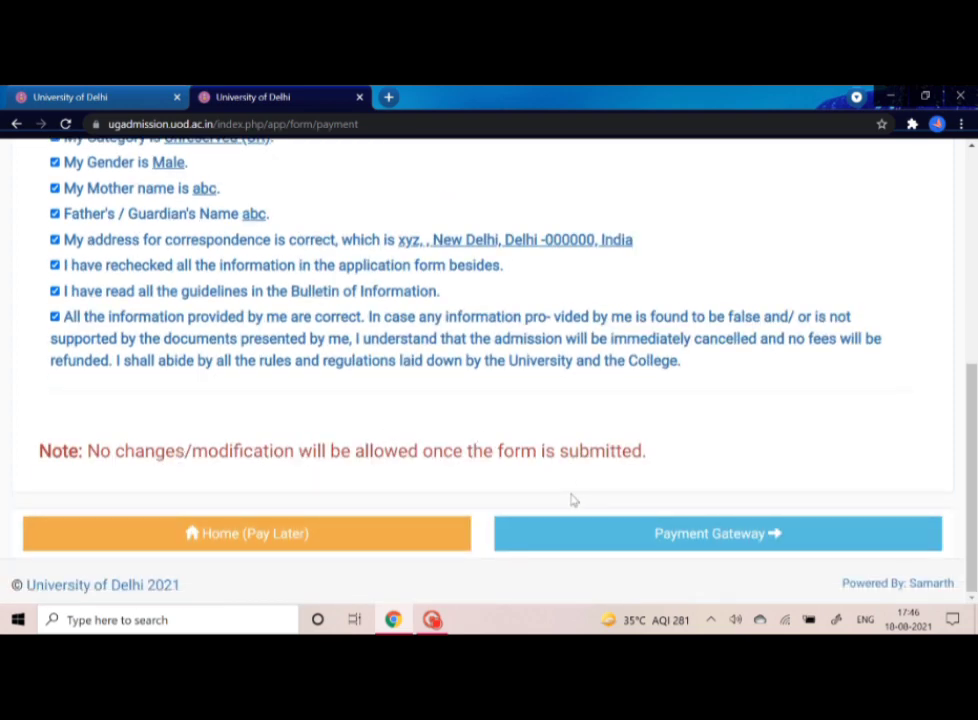
- Choose Payment Gateway and proceed with the Rs. 250 ICICI Bank (Retail) net banking payment
left_click(618, 540)
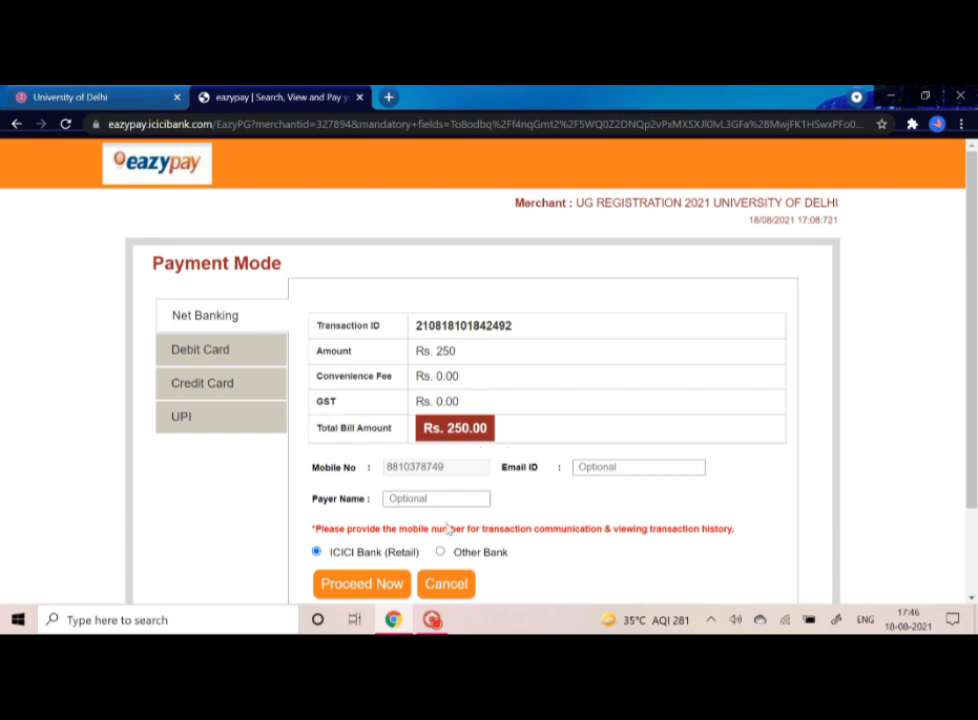
scroll(446, 528, "down", 2)
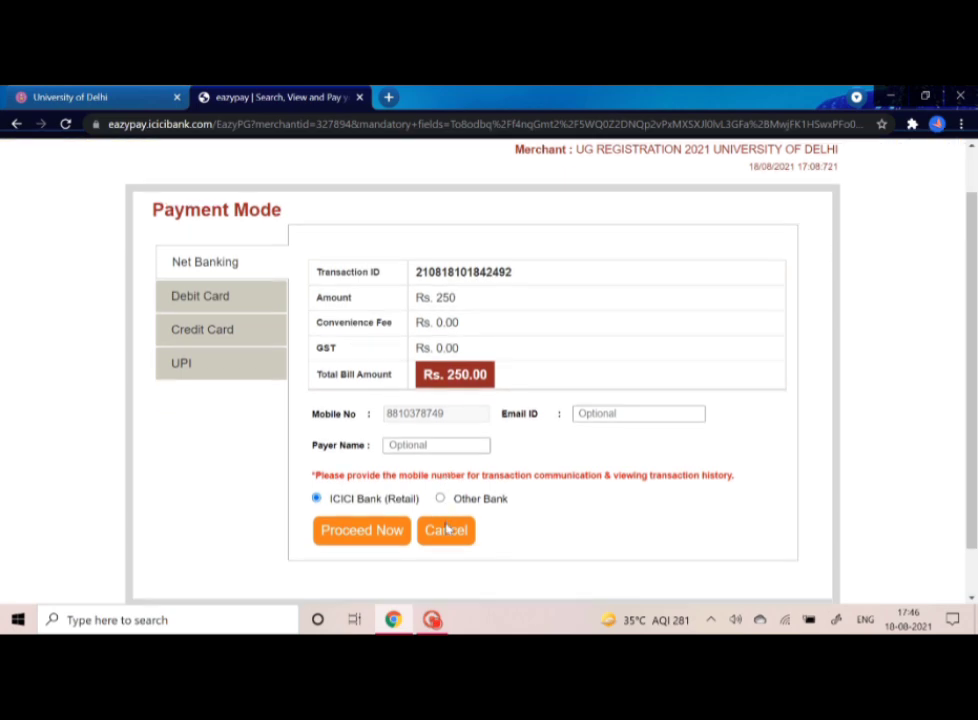
left_click(377, 527)
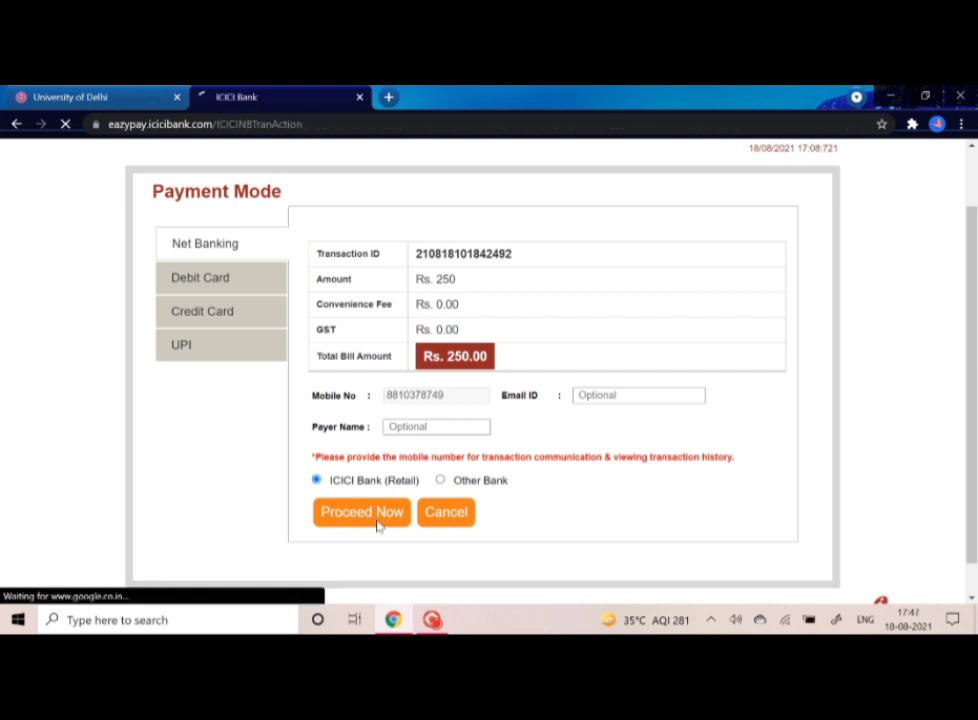